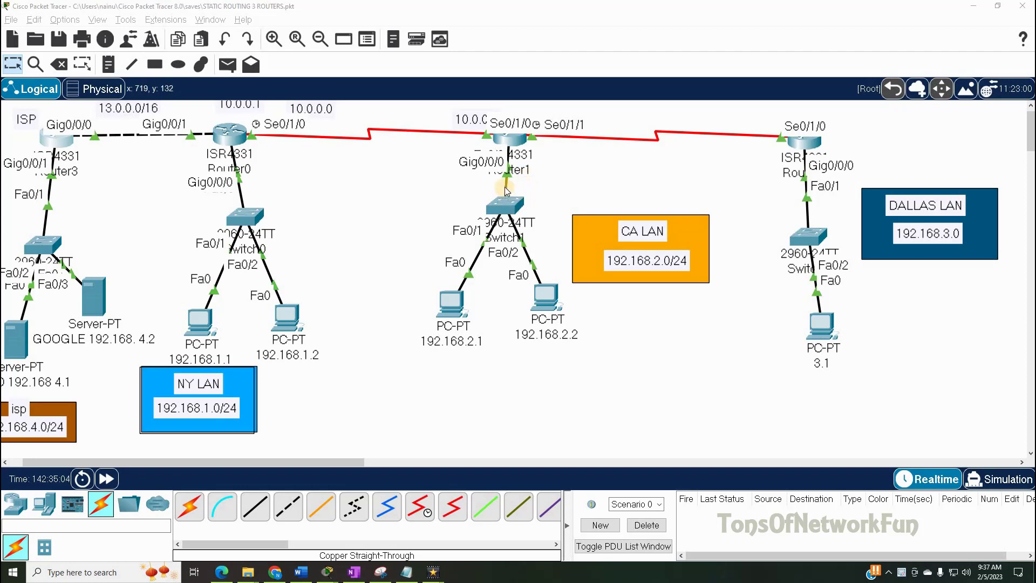
- Open Router1's CLI and move its window to the right side of the topology
left_click(512, 143)
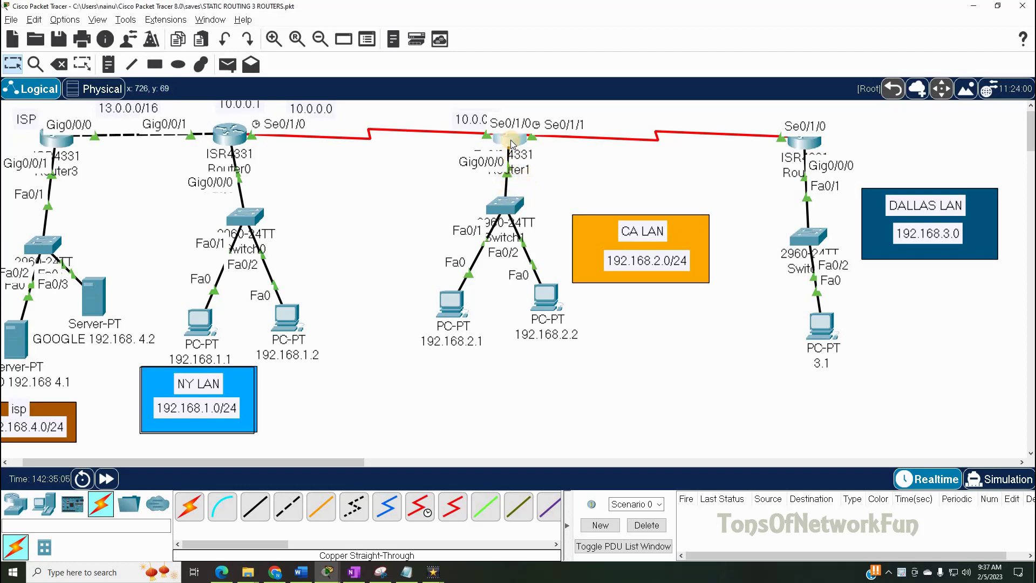
left_click_drag(517, 116, 734, 70)
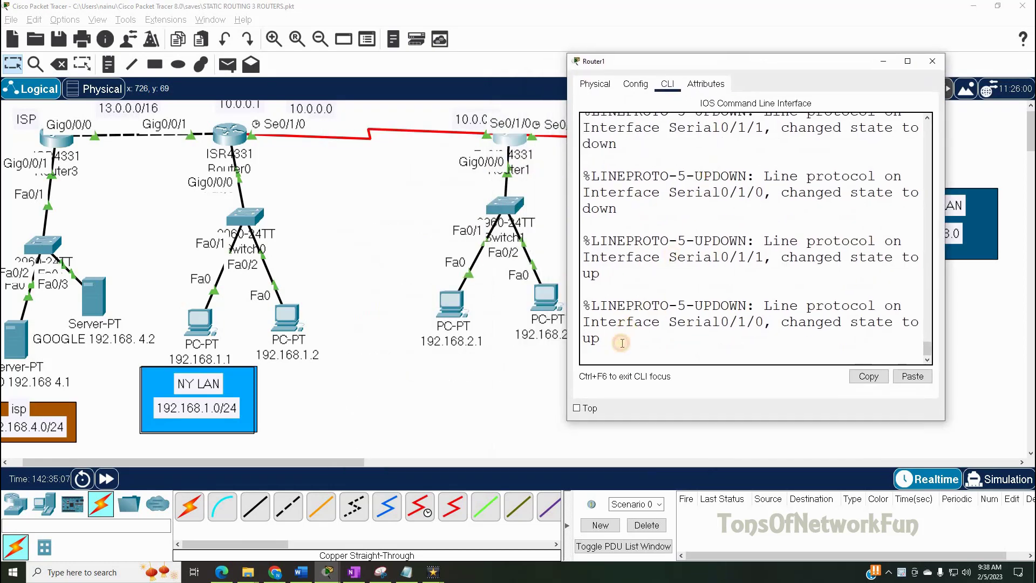
- Exit Router1's current CLI session and restart it at the Router> prompt
key("Return")
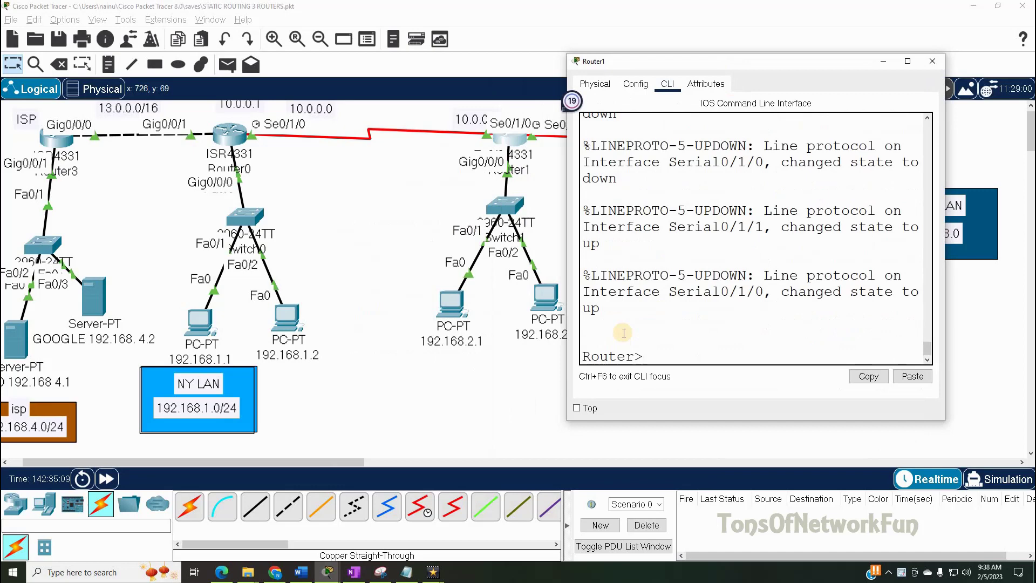
type("exit")
key("Return")
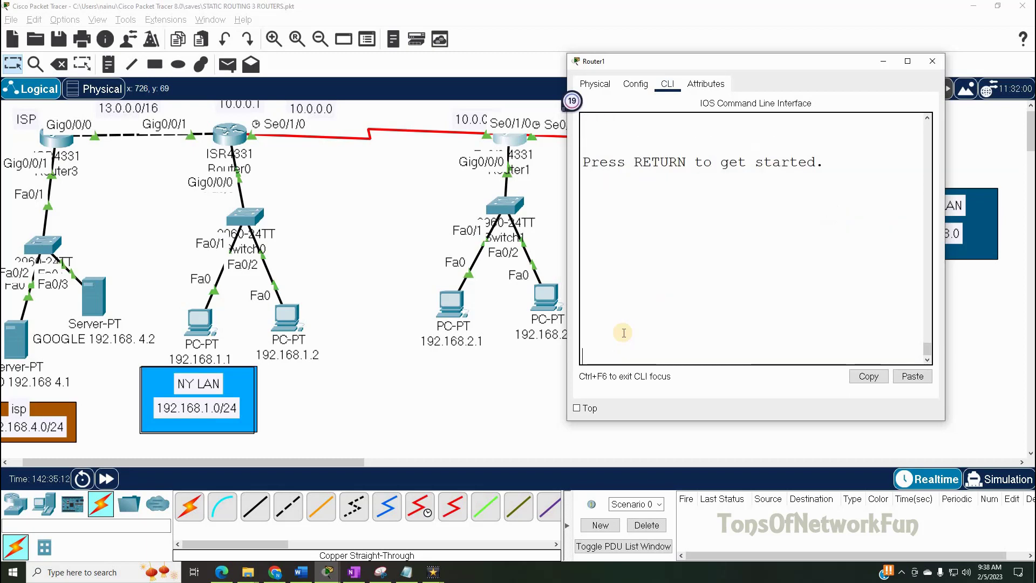
key("Return")
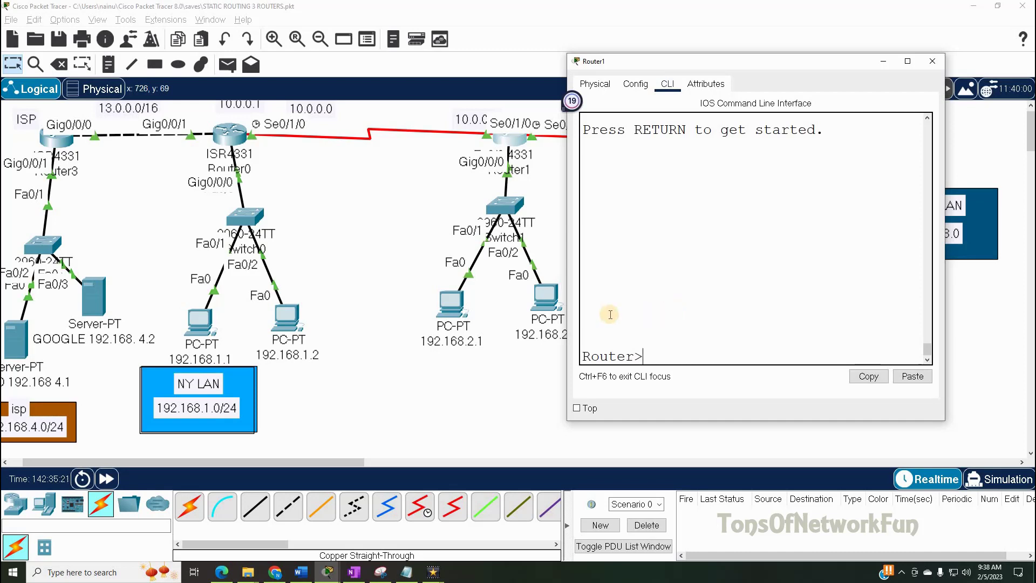
- Enter privileged mode with en, then global configuration mode with conf t
type("n")
key("Return")
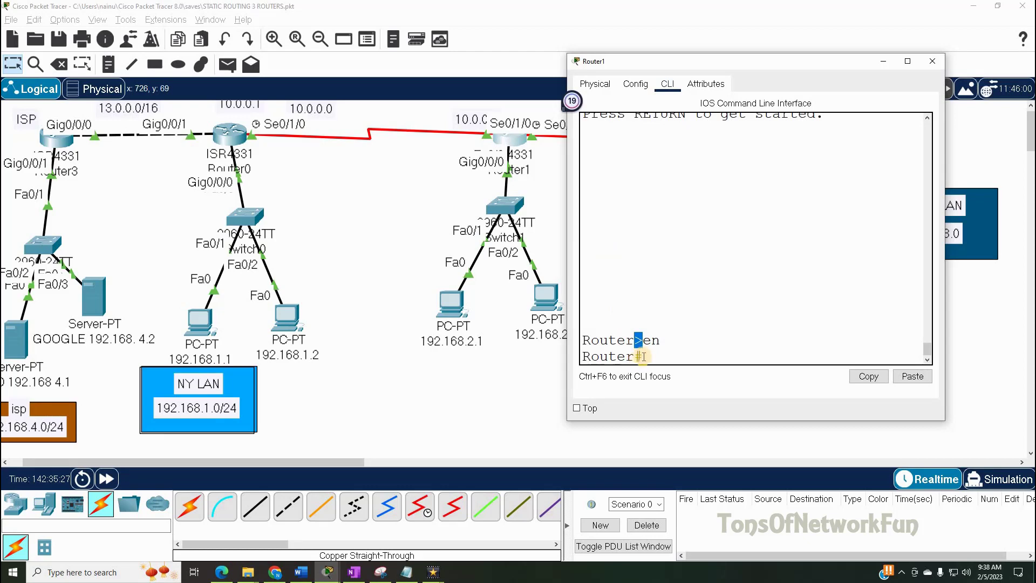
left_click(638, 356)
type("conf")
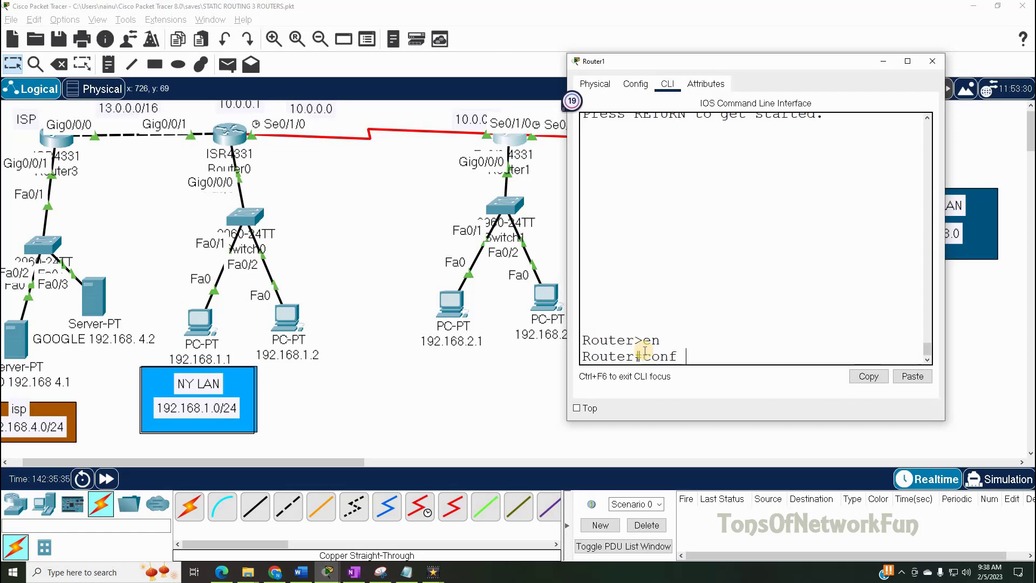
type(" t")
key("Return")
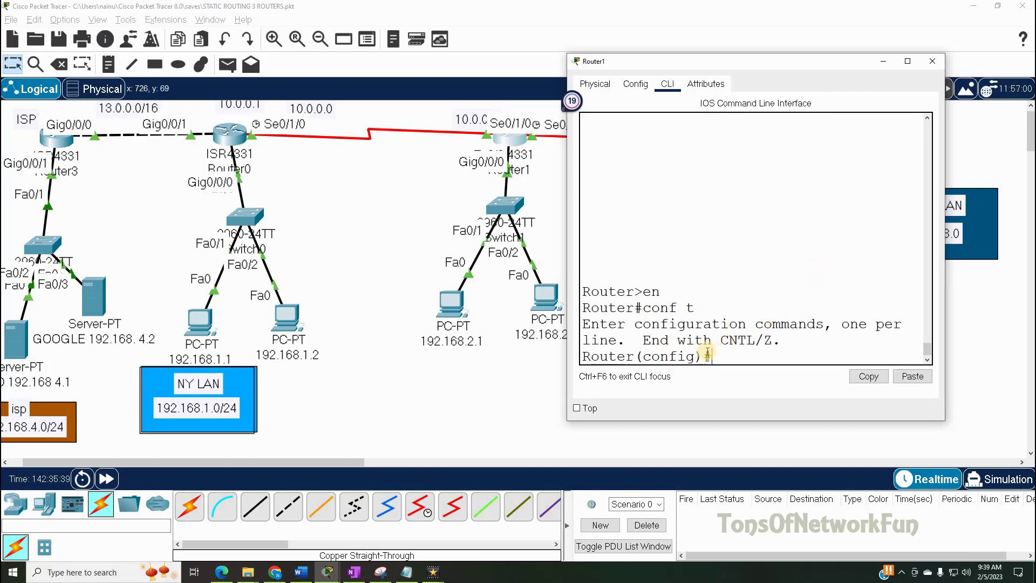
- Highlight the config, Router# and en parts of the earlier prompts in the CLI output
left_click_drag(694, 355, 642, 356)
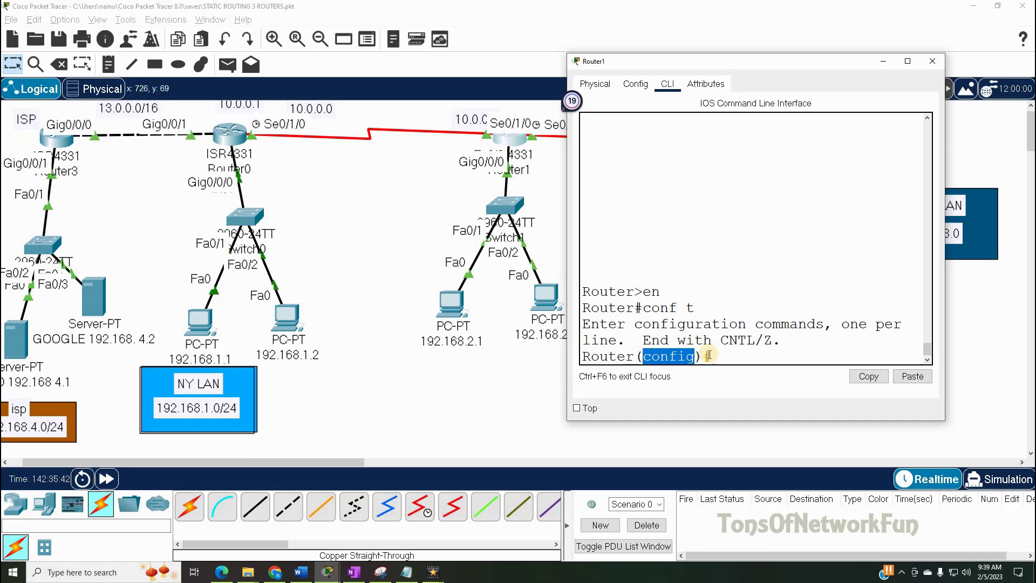
left_click(708, 355)
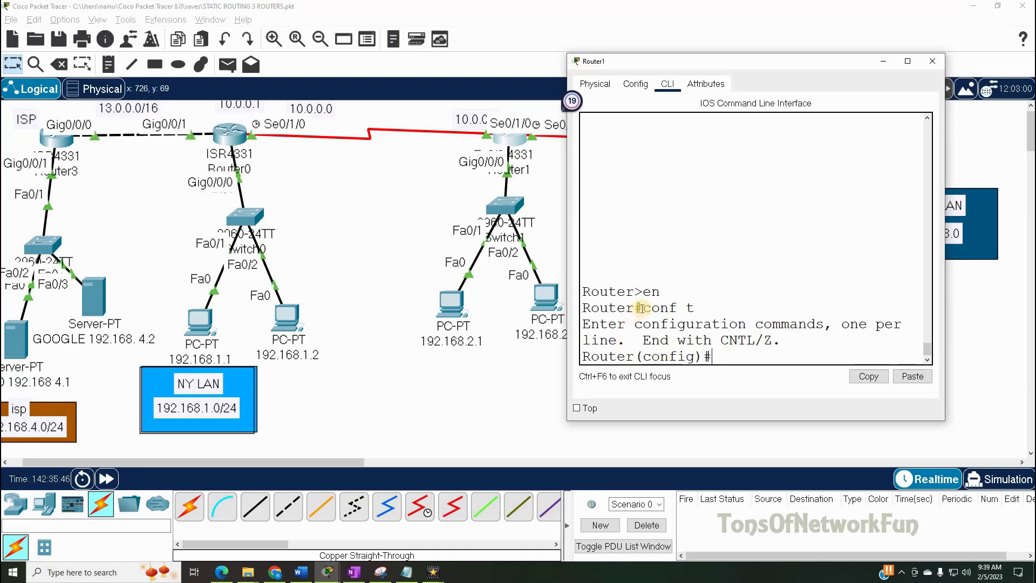
double_click(584, 308)
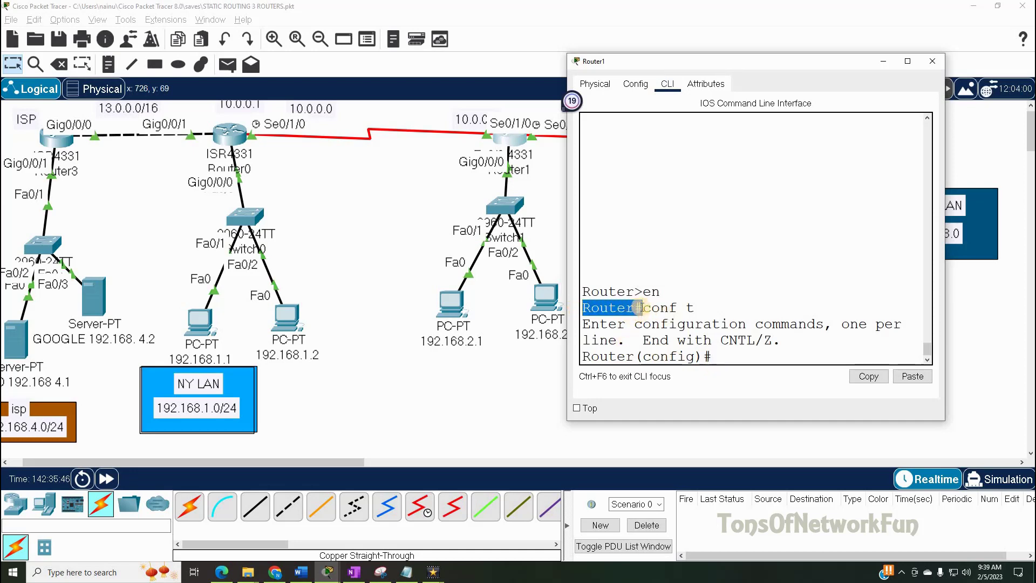
left_click_drag(639, 307, 643, 308)
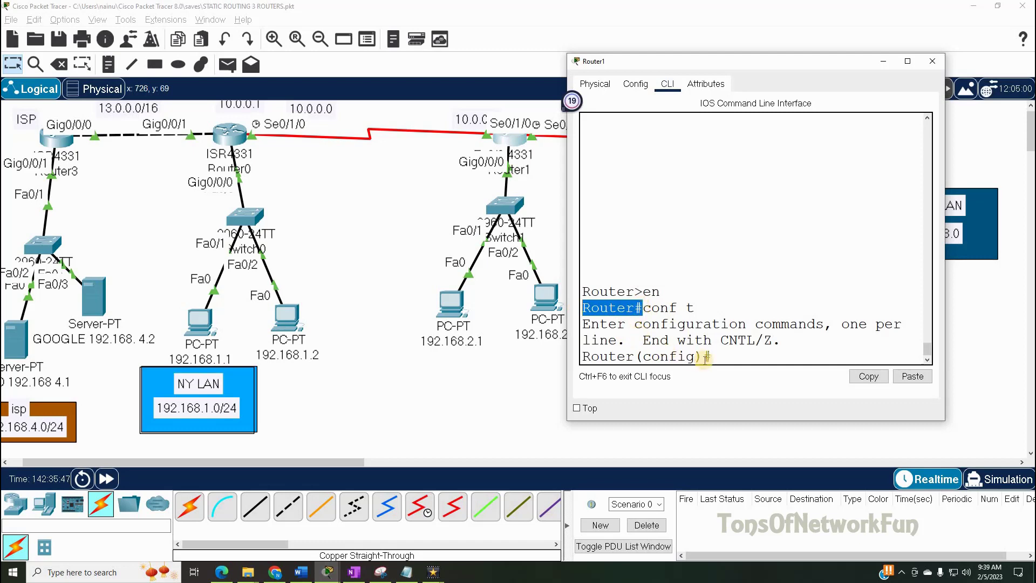
left_click(715, 357)
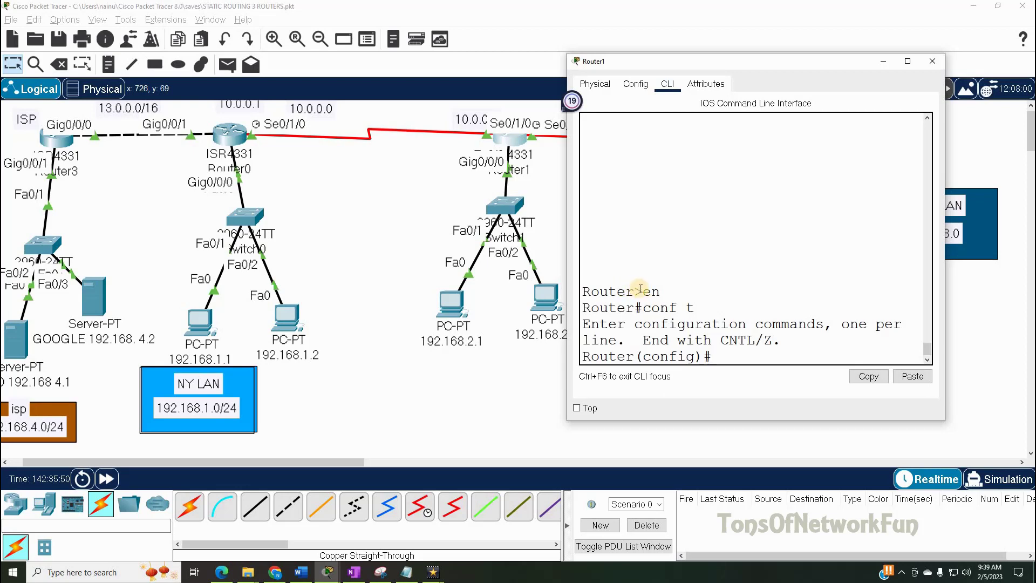
left_click_drag(662, 290, 652, 291)
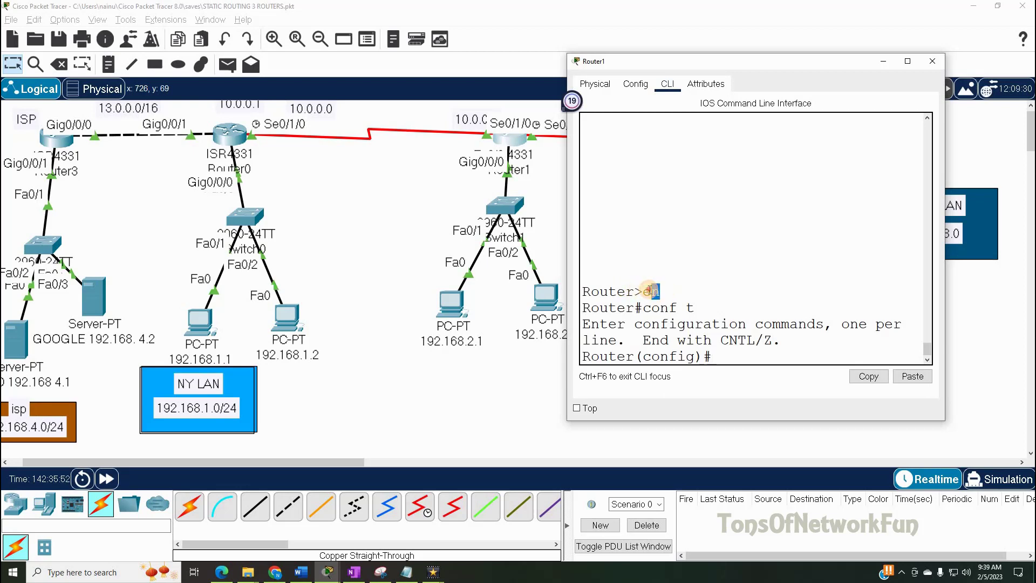
left_click(735, 361)
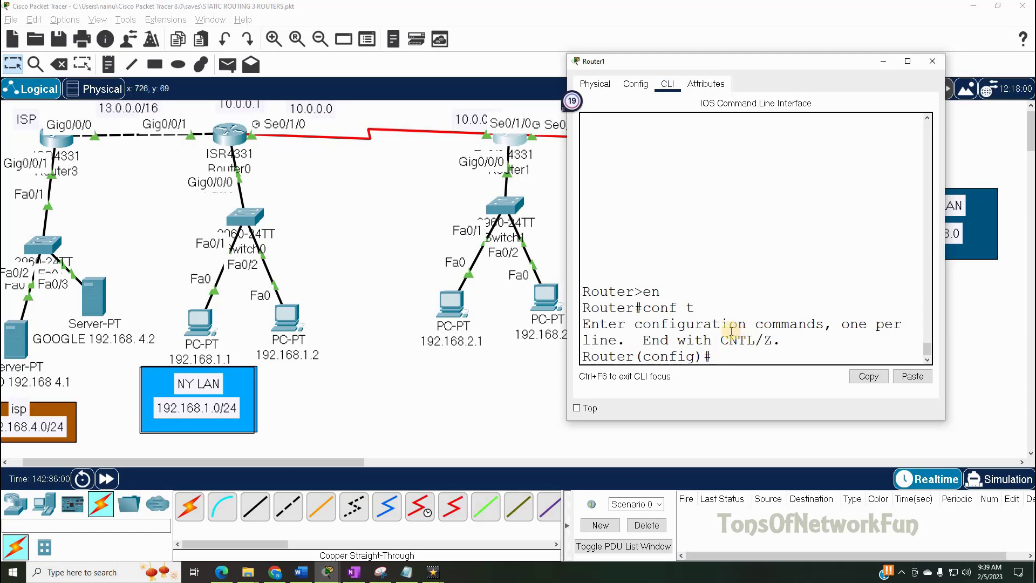
left_click_drag(641, 291, 583, 291)
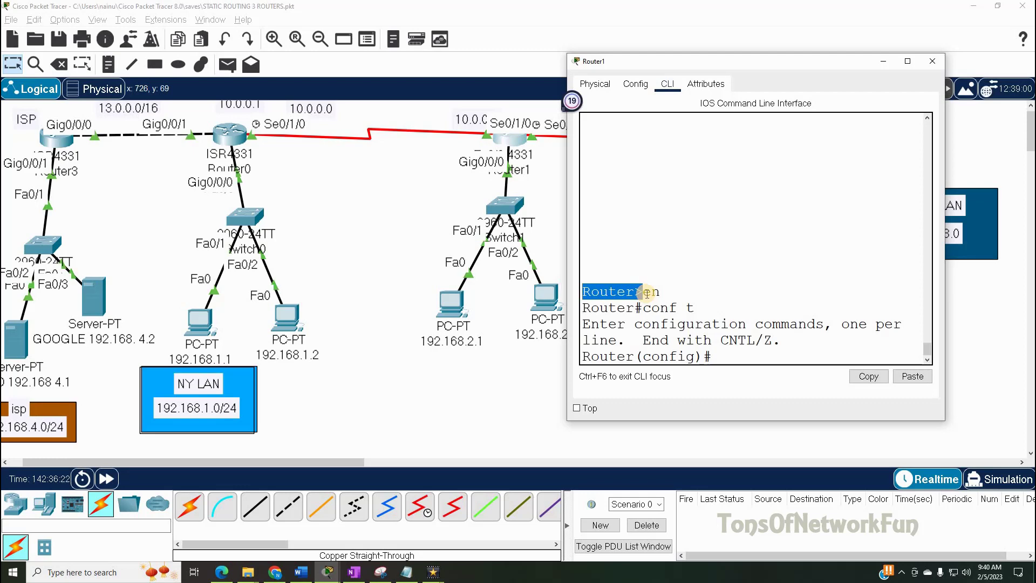
- Set a password on console line 0 using the chosen password
left_click(724, 356)
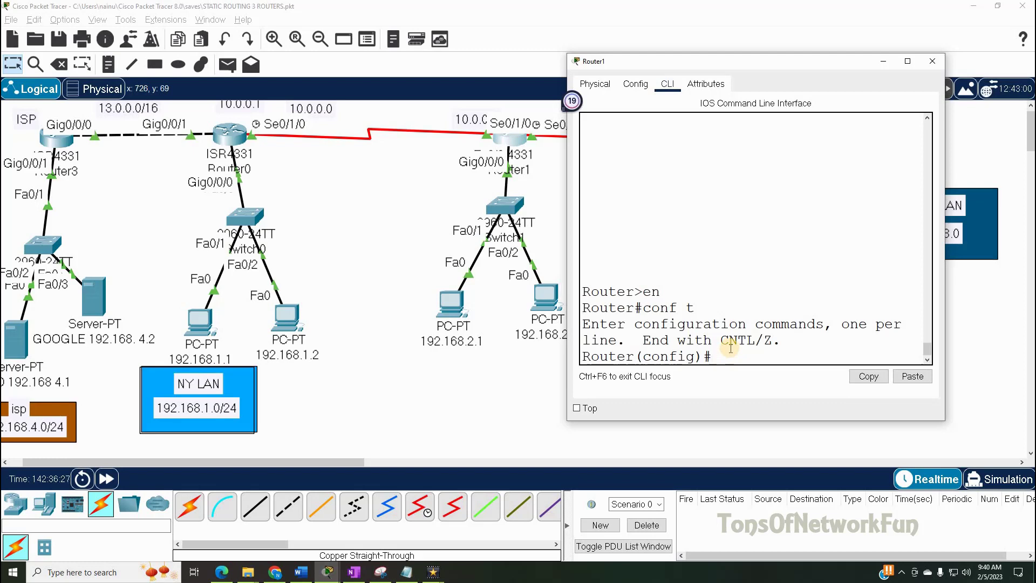
key("Return")
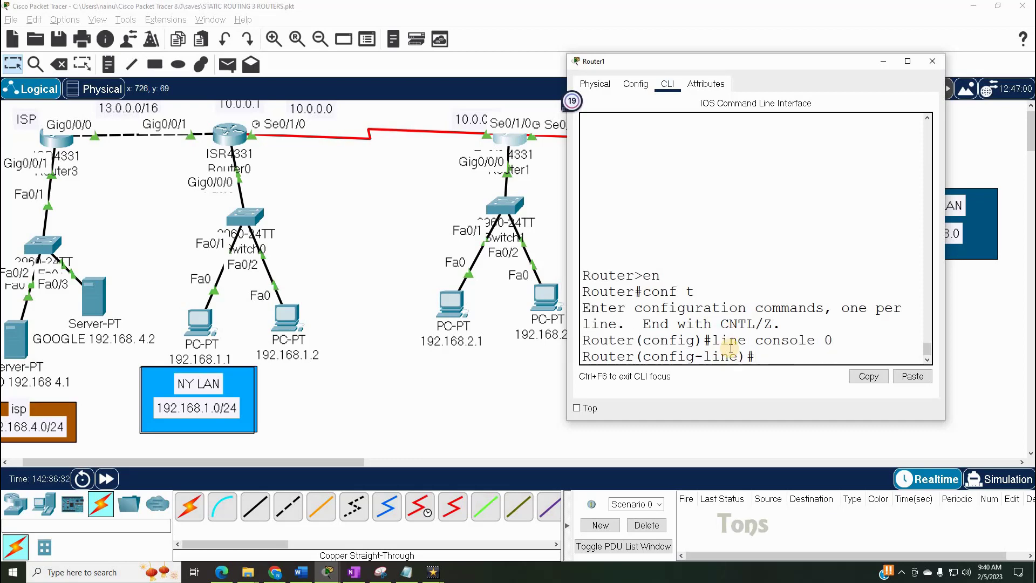
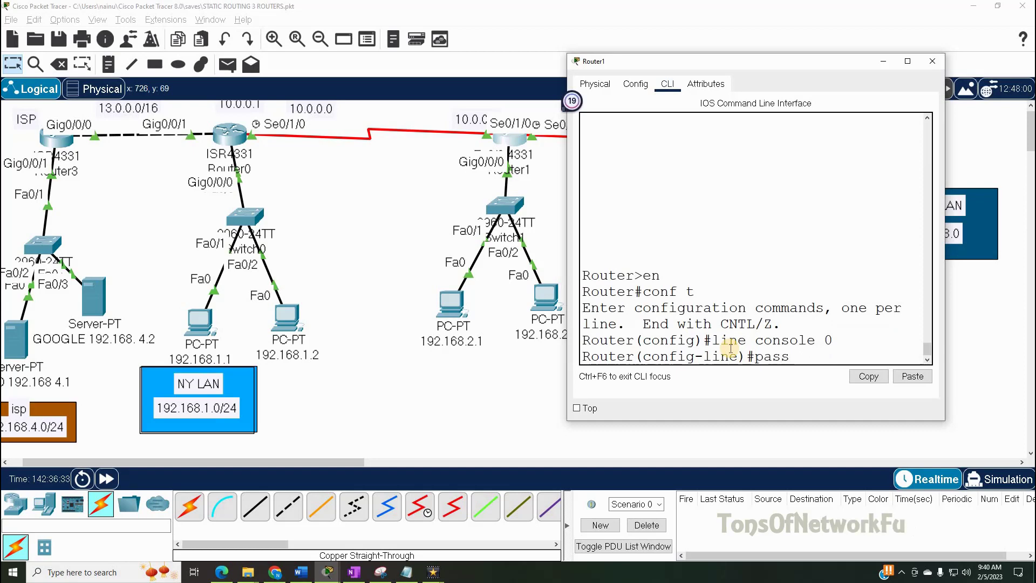
key("BackSpace")
key("BackSpace")
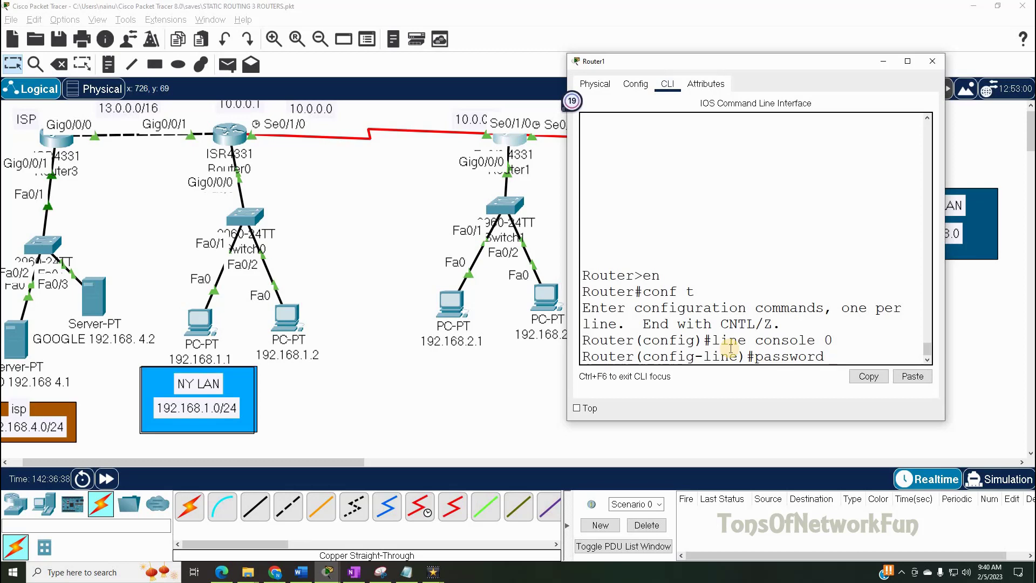
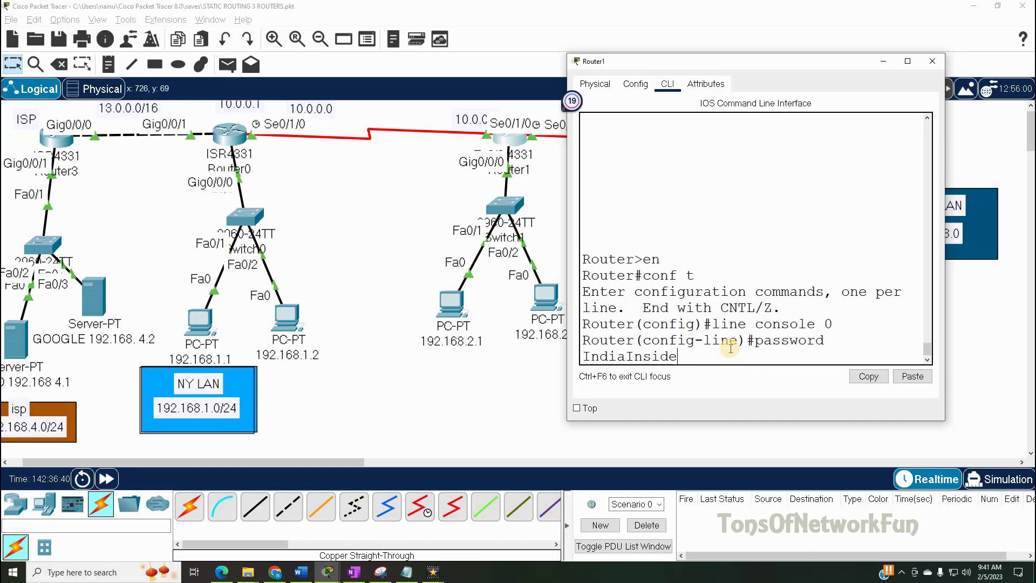
key("Return")
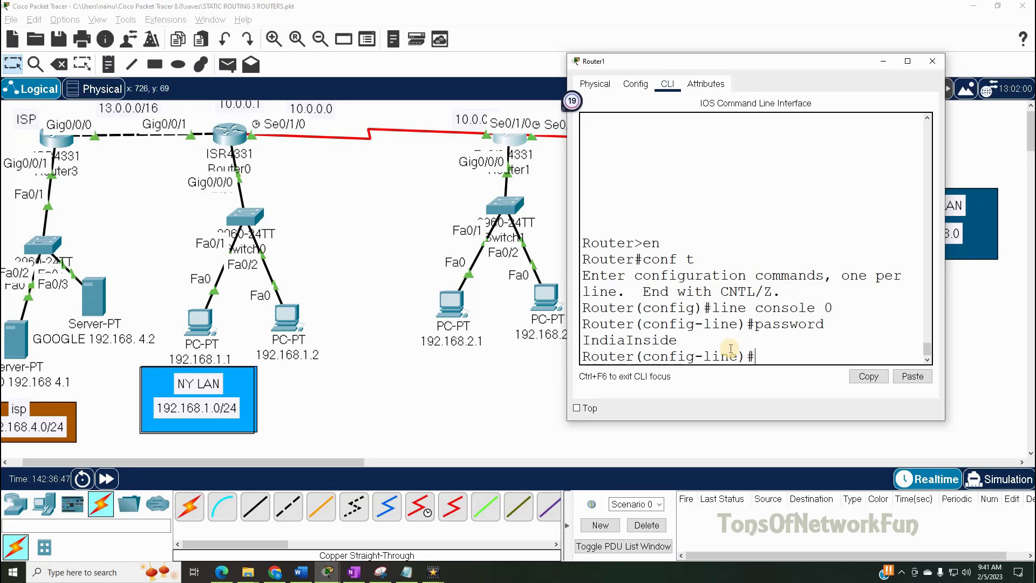
- Discard the unfinished login command, exit configuration and log out of the console
type("login")
key("BackSpace")
key("BackSpace")
key("BackSpace")
type("exit")
key("Return")
type("ex")
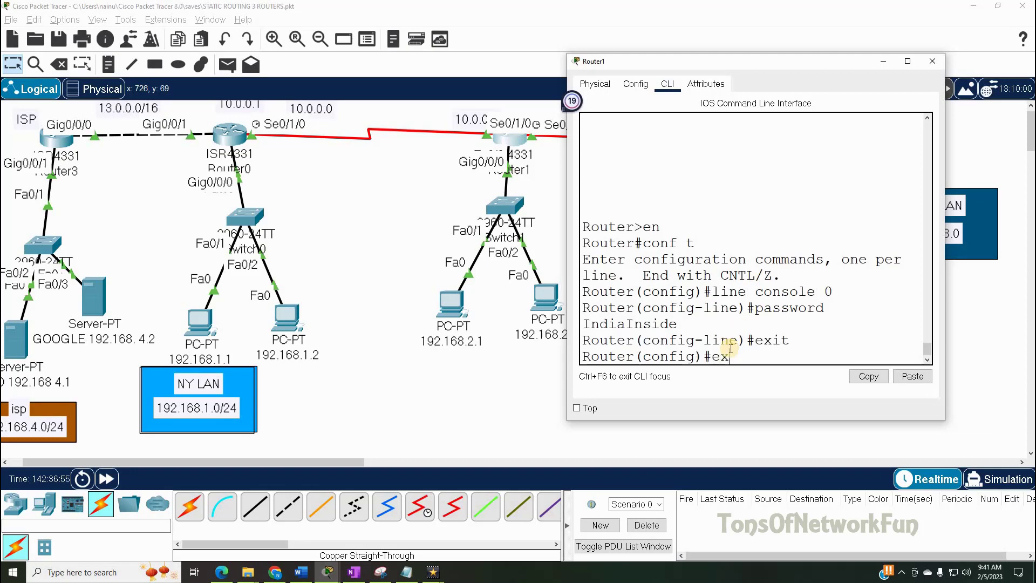
type("it")
key("Return")
type("exit")
key("Return")
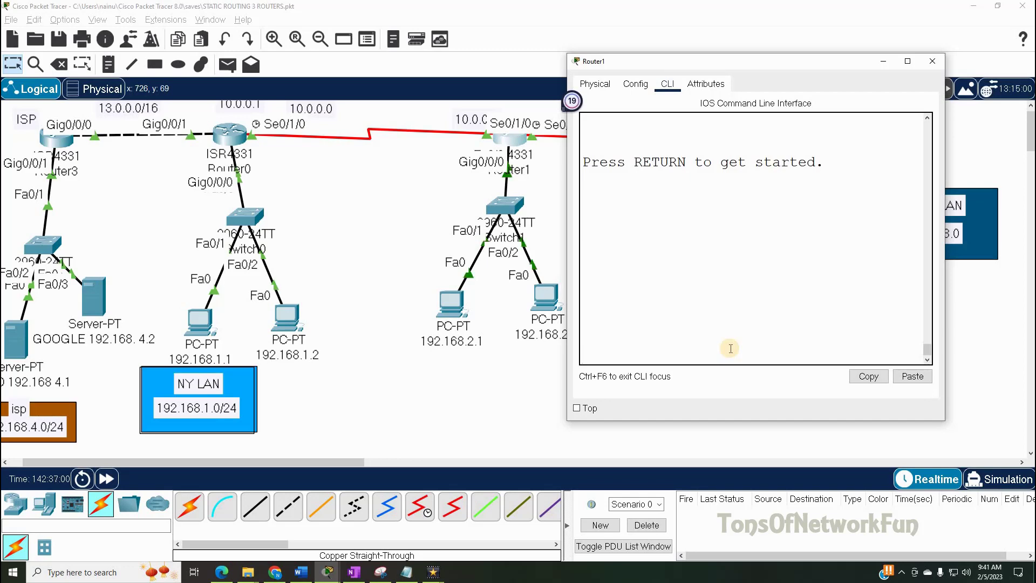
- Start a new console session and enter global configuration mode
key("Return")
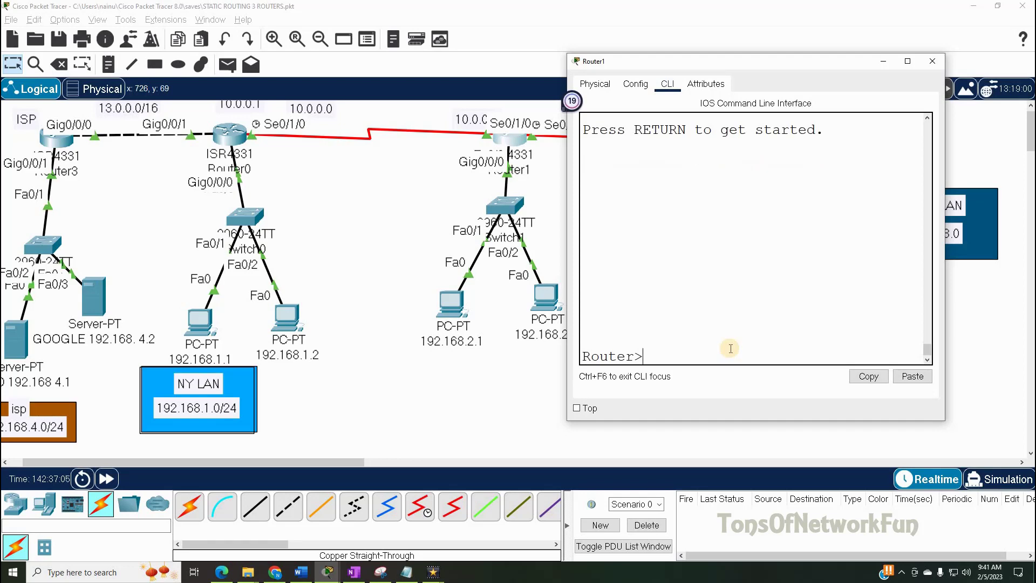
key("Return")
type("log")
key("BackSpace")
key("BackSpace")
key("BackSpace")
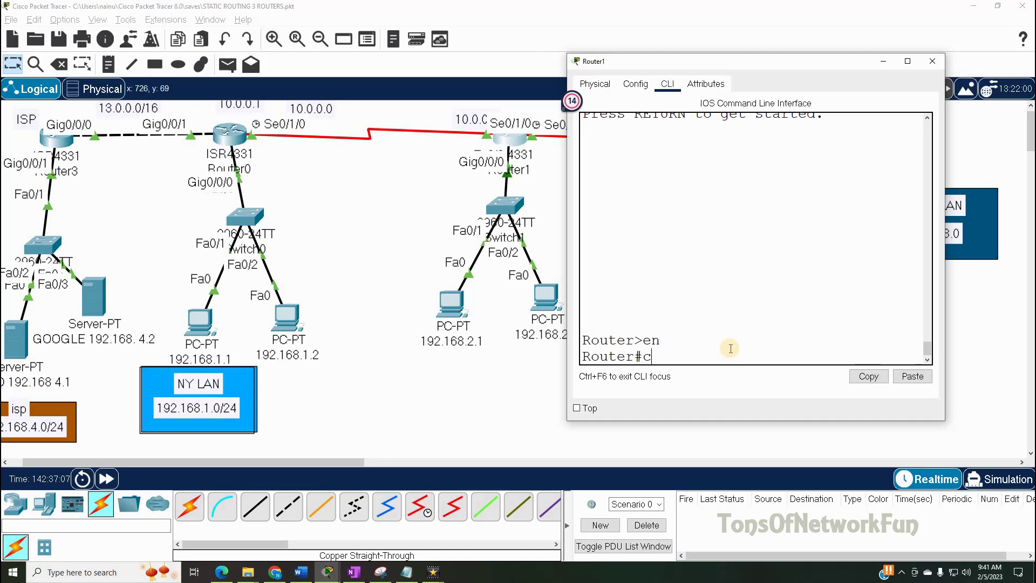
type("conf t")
key("Return")
- Add the login command to console line 0
type("li")
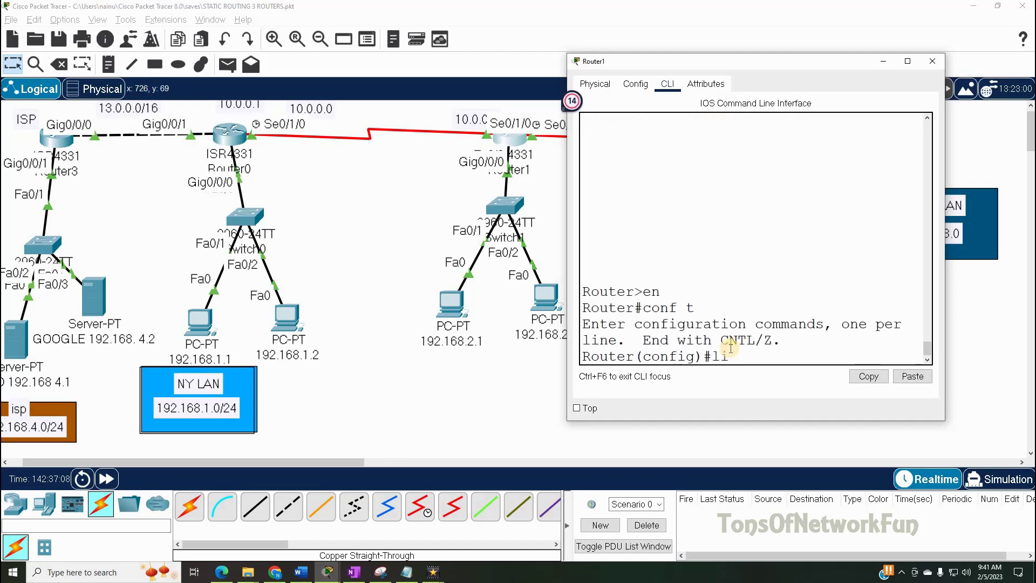
type("ne cons")
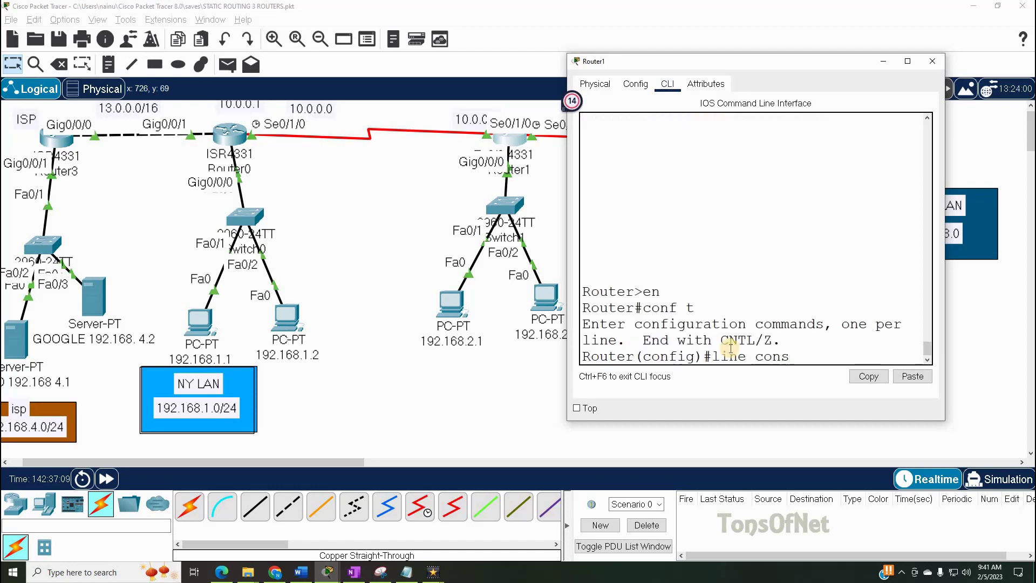
type("ole 0")
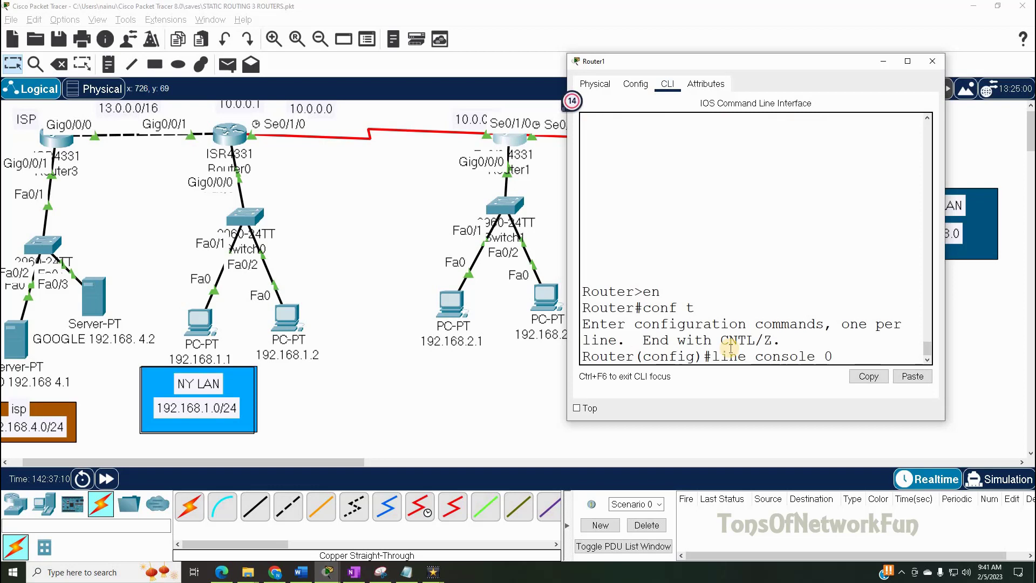
key("Return")
type("login")
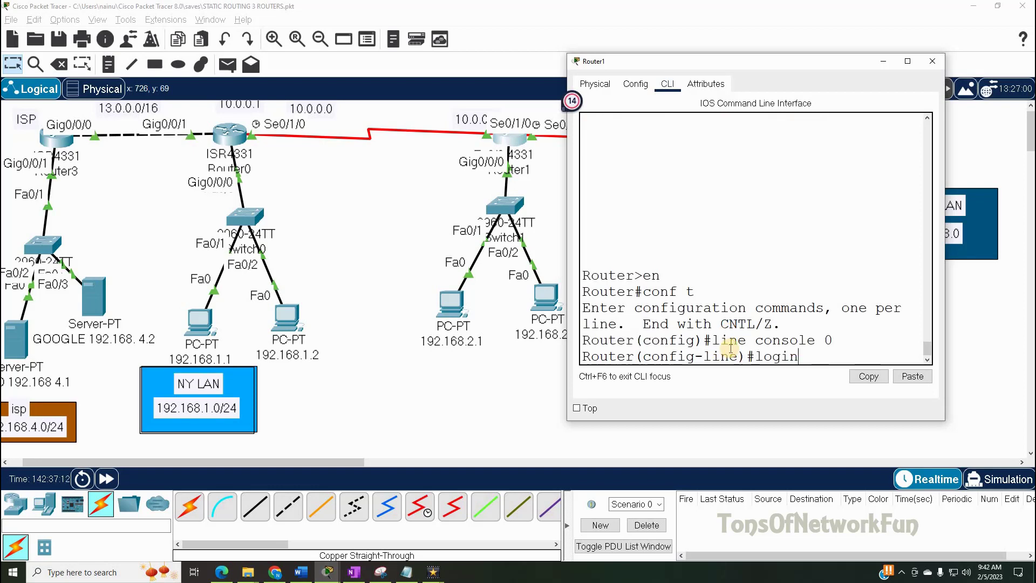
key("Return")
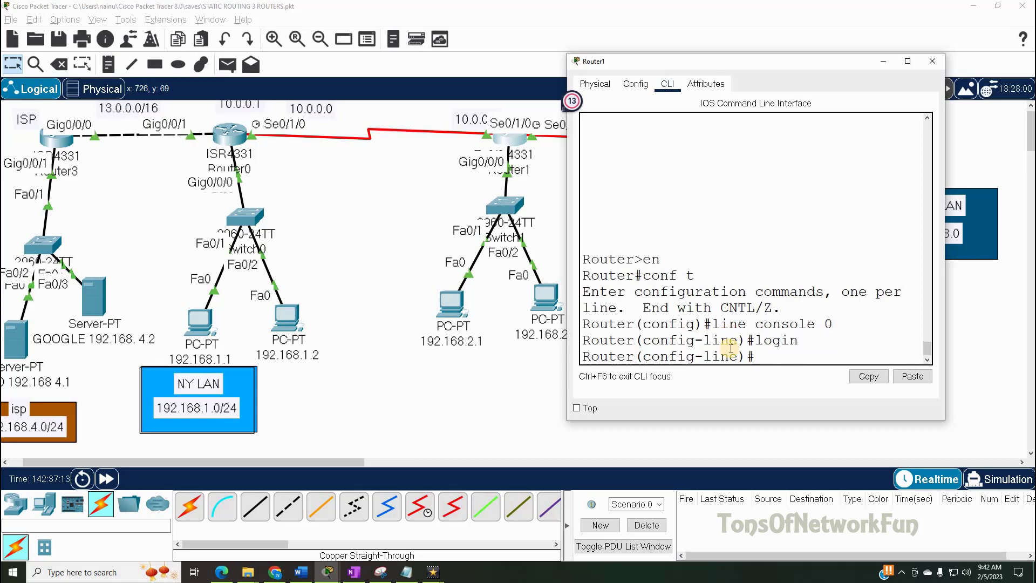
- Exit line and global configuration modes and end the console session
type("exit")
key("Return")
type("exit")
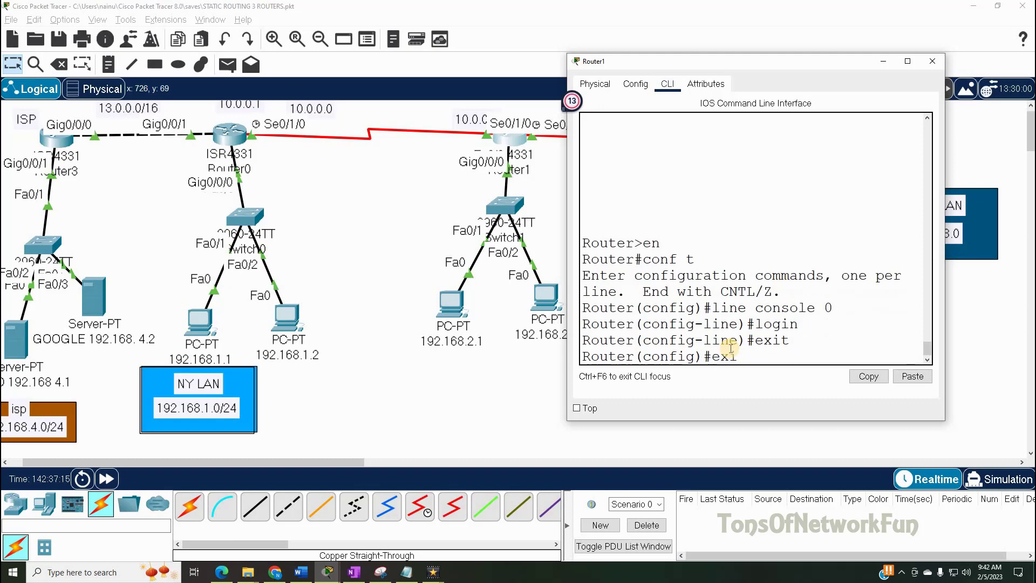
key("Return")
type("exit")
key("Return")
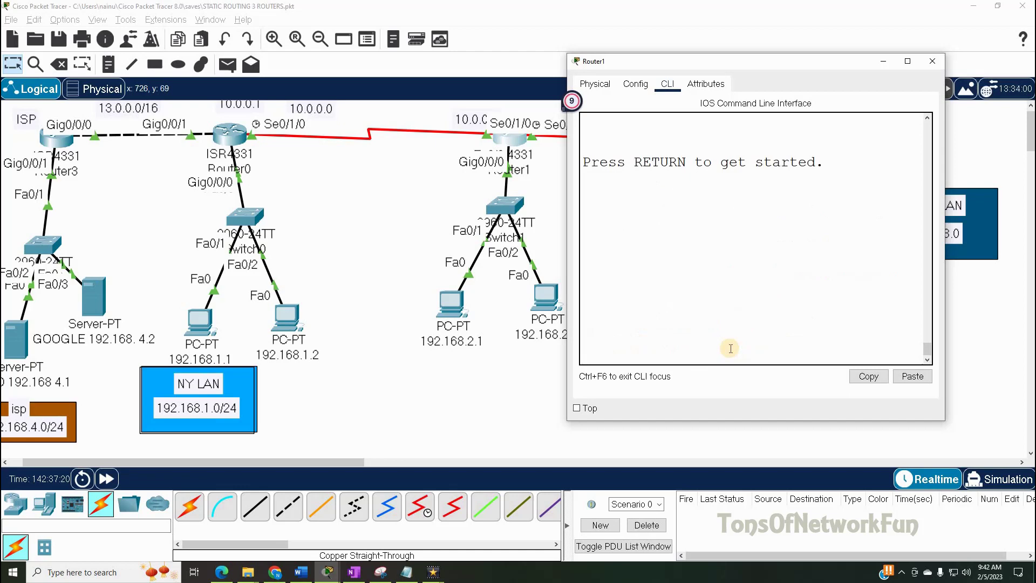
- Restart the console session and sign in with the console password
key("Return")
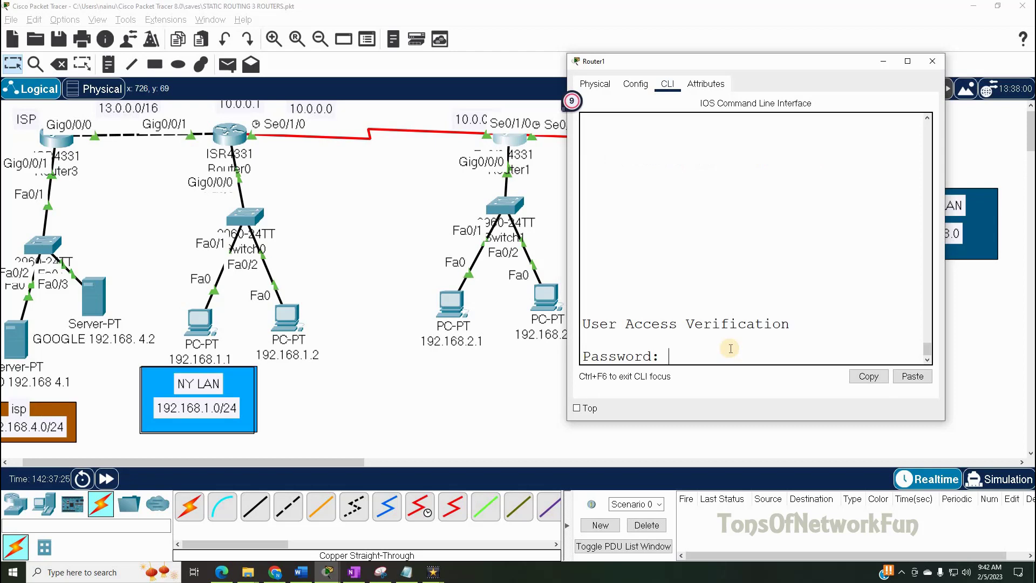
key("Return")
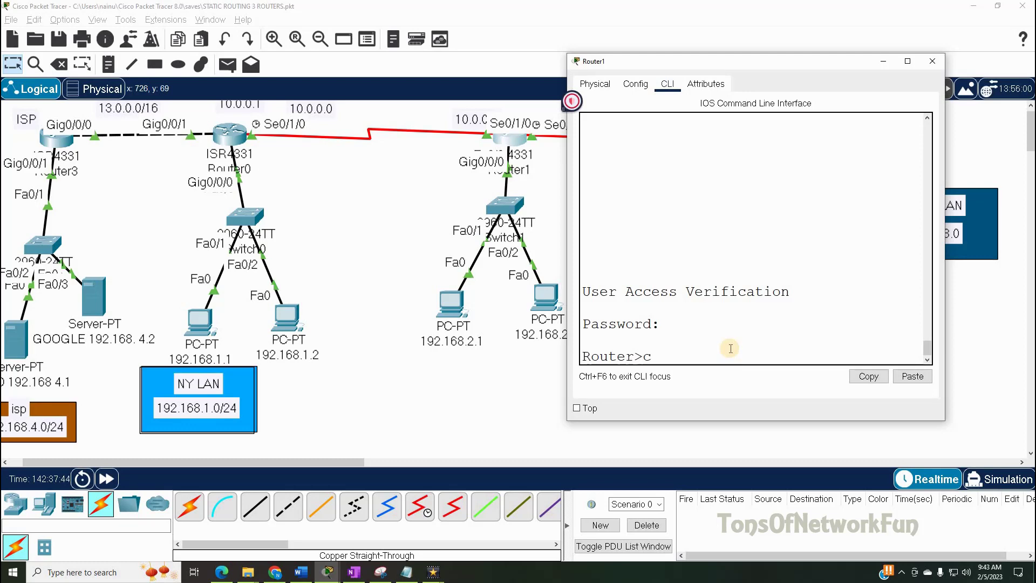
- Enter privileged mode with en and global configuration with conf t
type("en")
key("Return")
type("conf t")
key("Return")
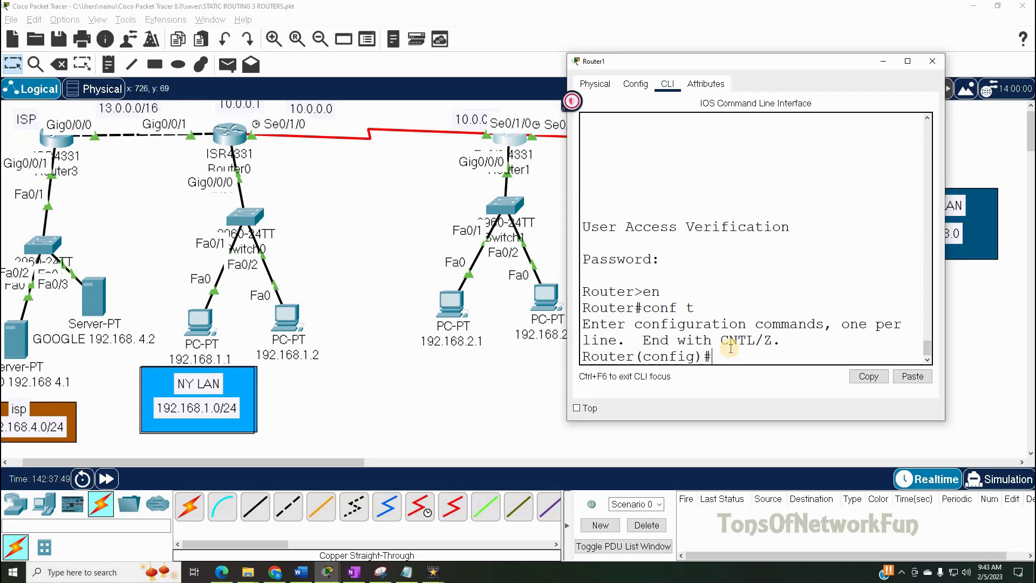
- Run do sh run and page down to the line con 0 section
type("do sh run")
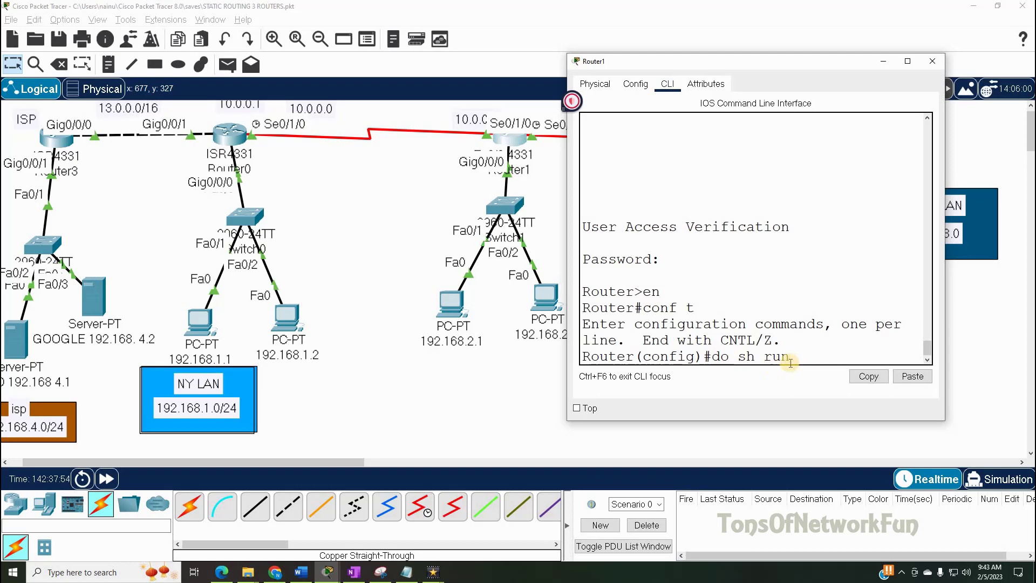
key("Return")
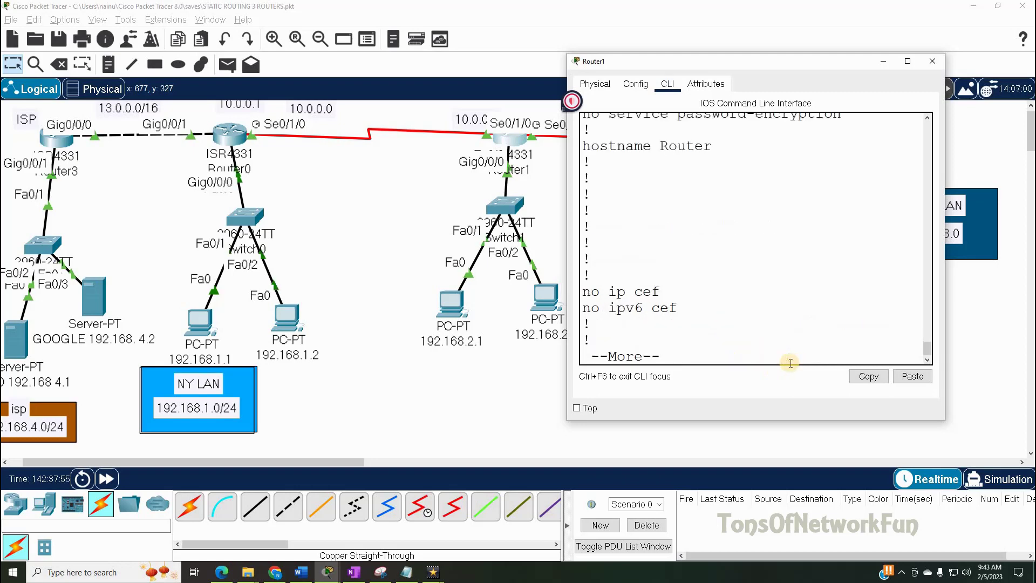
key("Return")
key("Return")
key("Return")
key("Return")
key("Return")
key("Return")
key("Return")
key("Return")
key("Return")
key("Return")
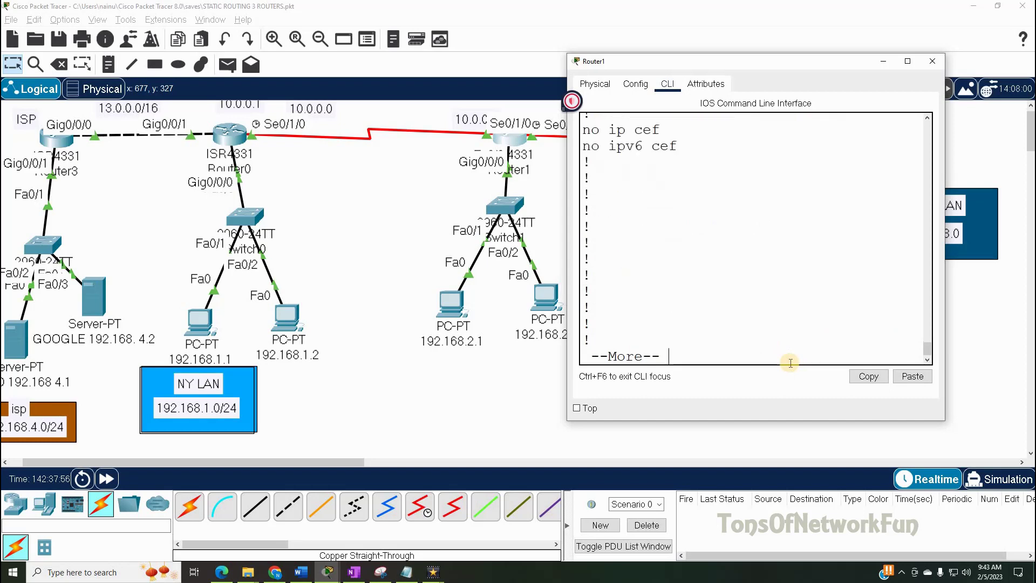
key("Return")
key("Return")
key("Return")
key("Return")
key("Return")
key("Return")
key("Return")
key("Return")
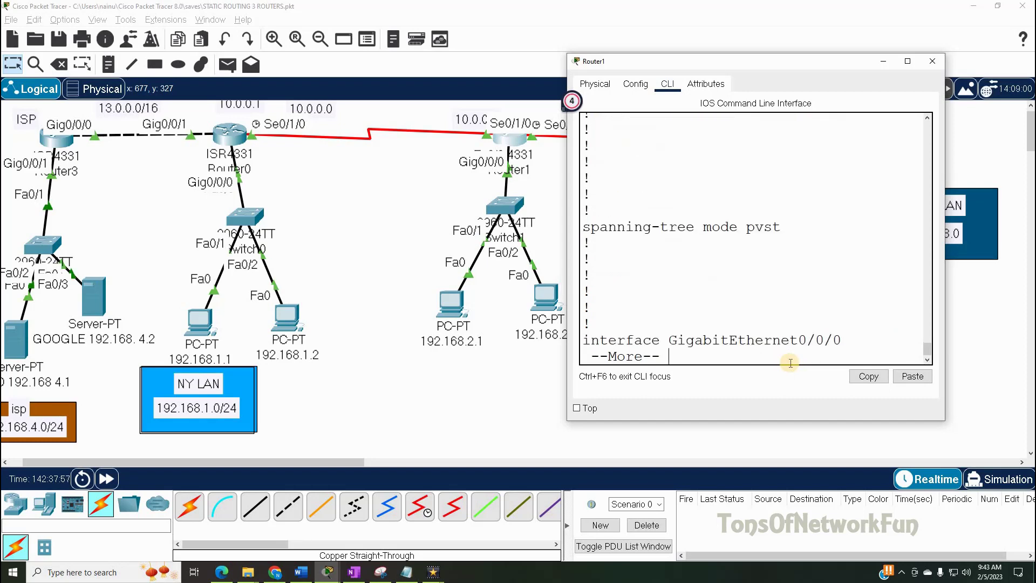
key("Return")
key("Return")
key("Return")
key("Return")
key("Return")
key("Return")
key("Return")
key("Return")
key("Return")
key("Return")
key("Return")
key("Return")
key("Return")
key("Return")
key("Return")
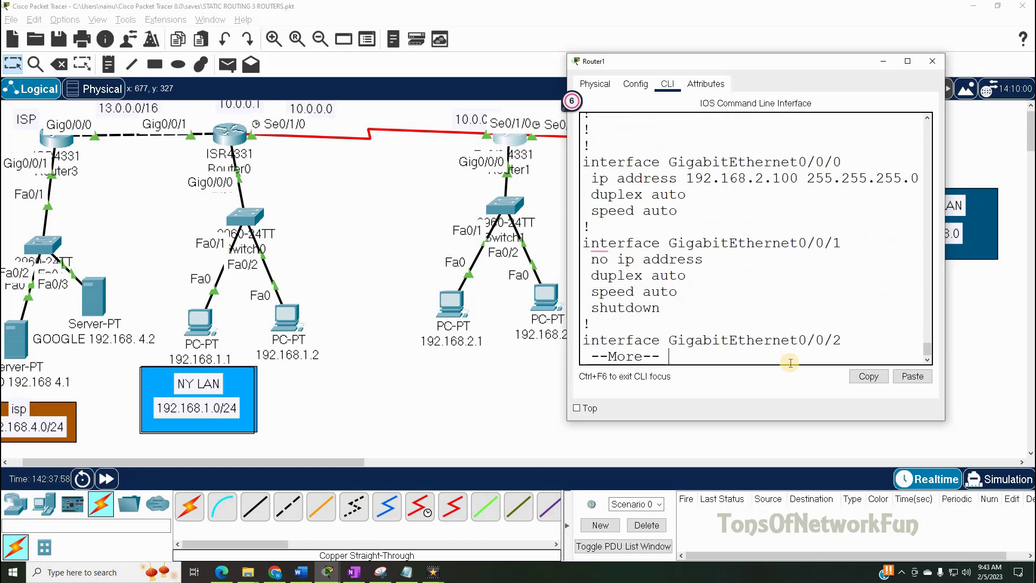
key("Return")
key("Return")
key("Return")
key("Return")
key("Return")
key("Return")
key("Return")
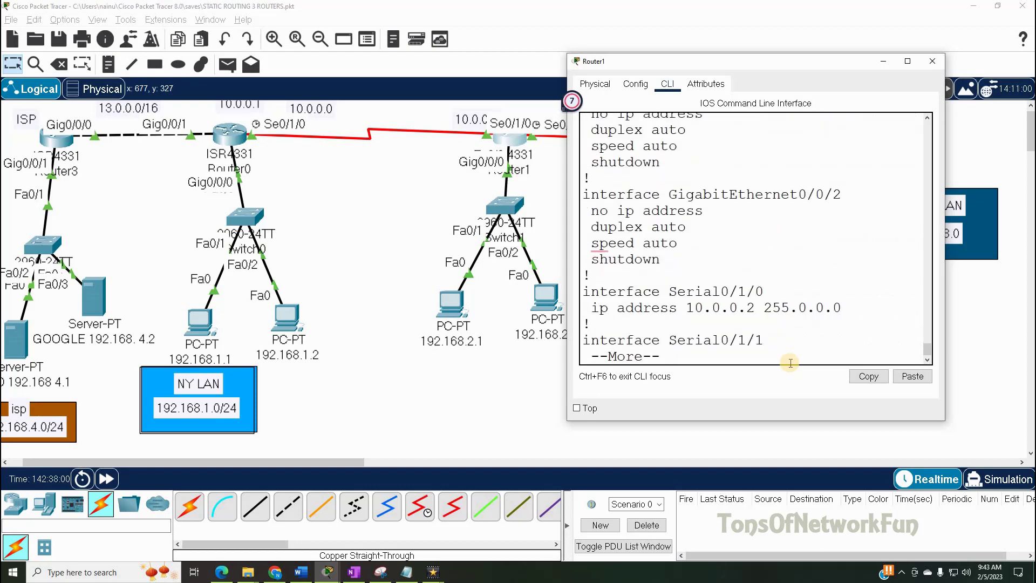
key("Return")
key("Return")
key("Return")
key("Return")
key("Return")
key("Return")
key("Return")
key("Return")
key("Return")
key("Return")
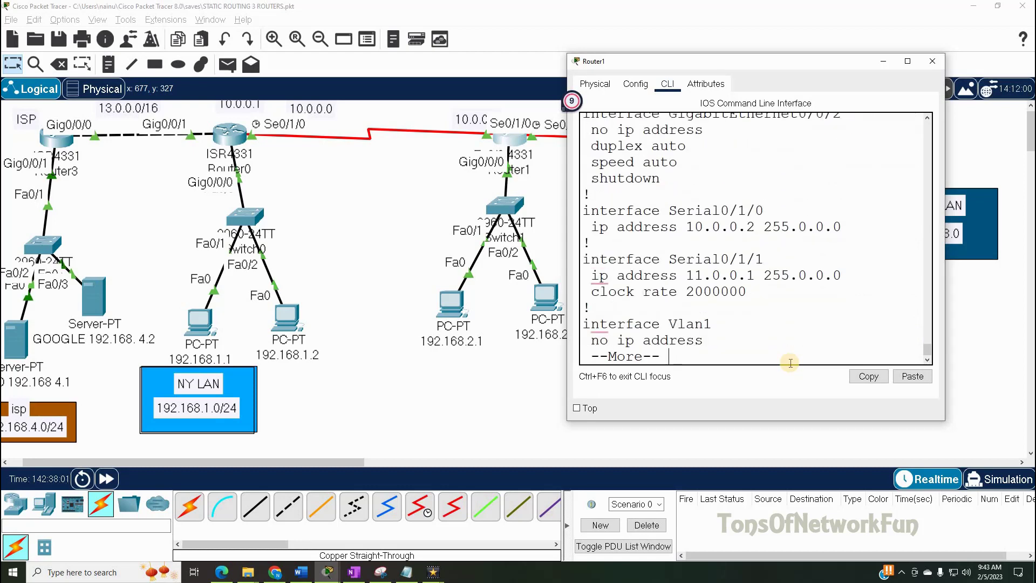
key("Return")
key("Return")
key("Return")
key("Return")
key("Return")
key("Return")
key("Return")
key("Return")
key("Return")
key("Return")
key("Return")
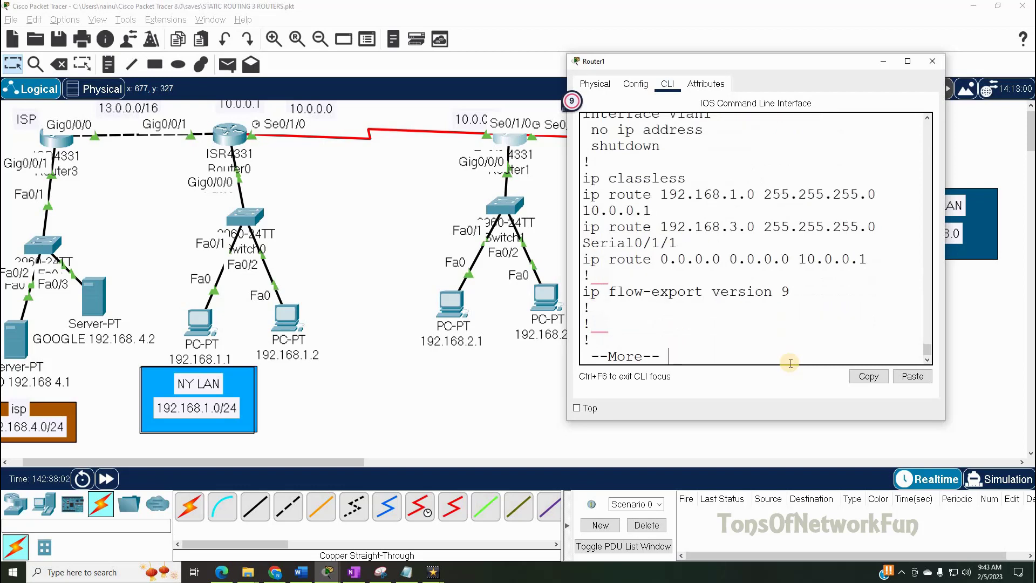
key("Return")
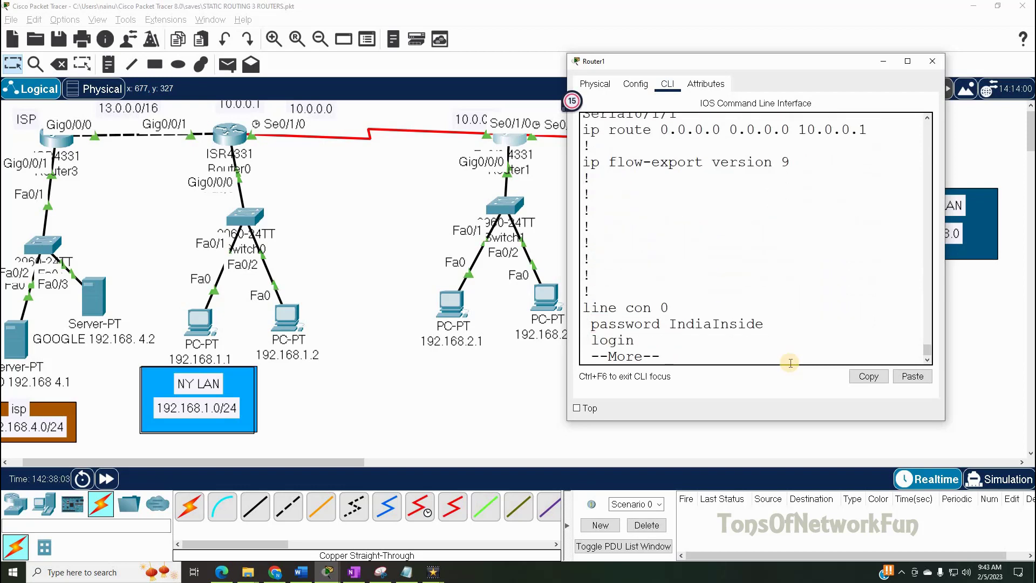
key("Return")
key("Return")
key("Return")
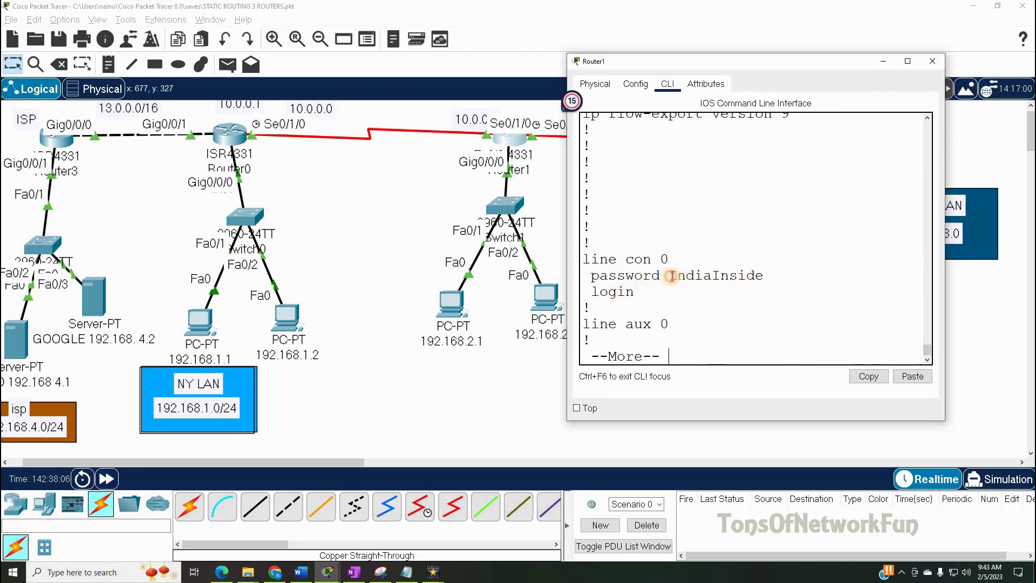
- Highlight the plaintext console password under line con 0, then quit the listing
left_click_drag(669, 276, 764, 282)
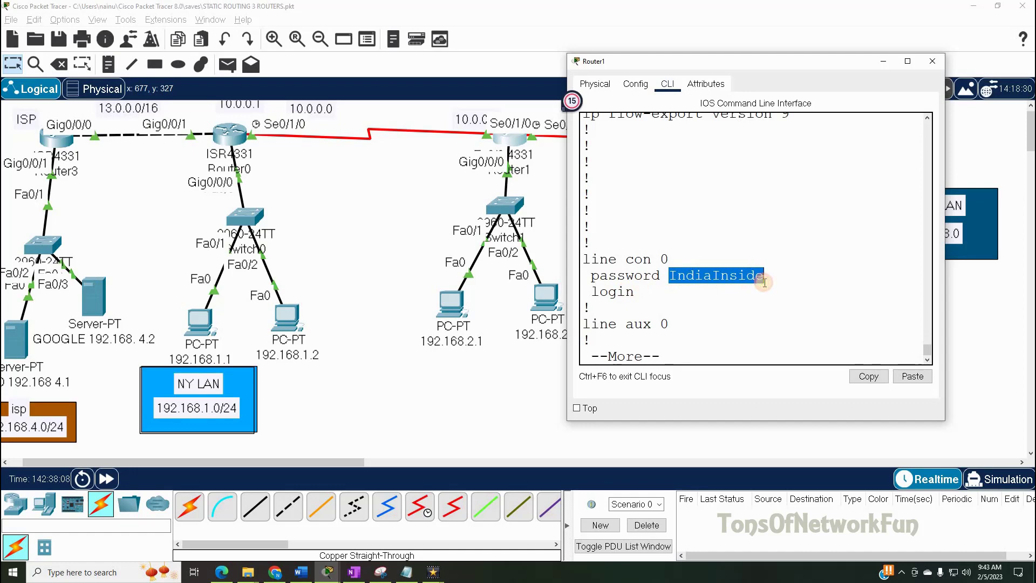
left_click(685, 278)
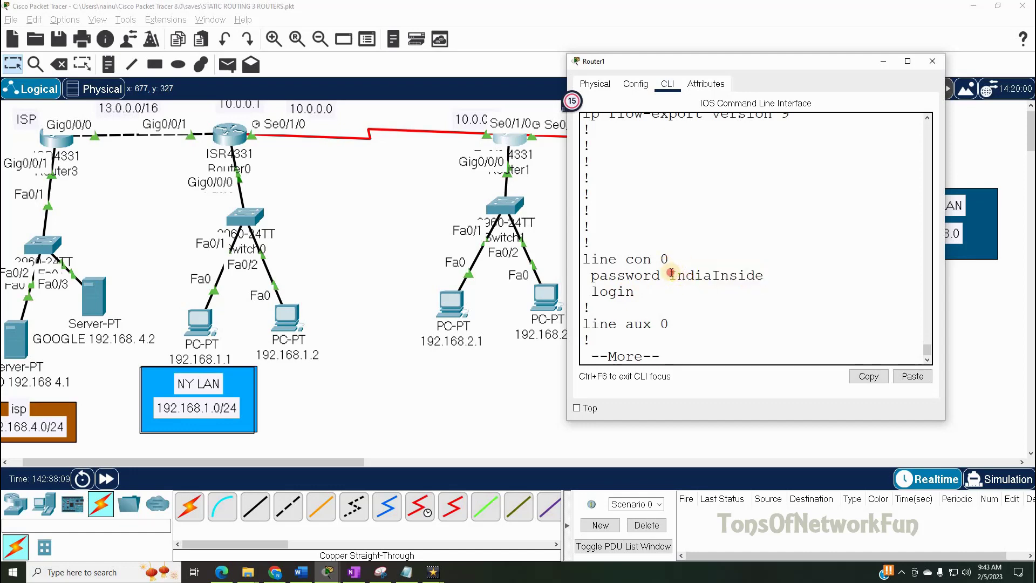
double_click(763, 277)
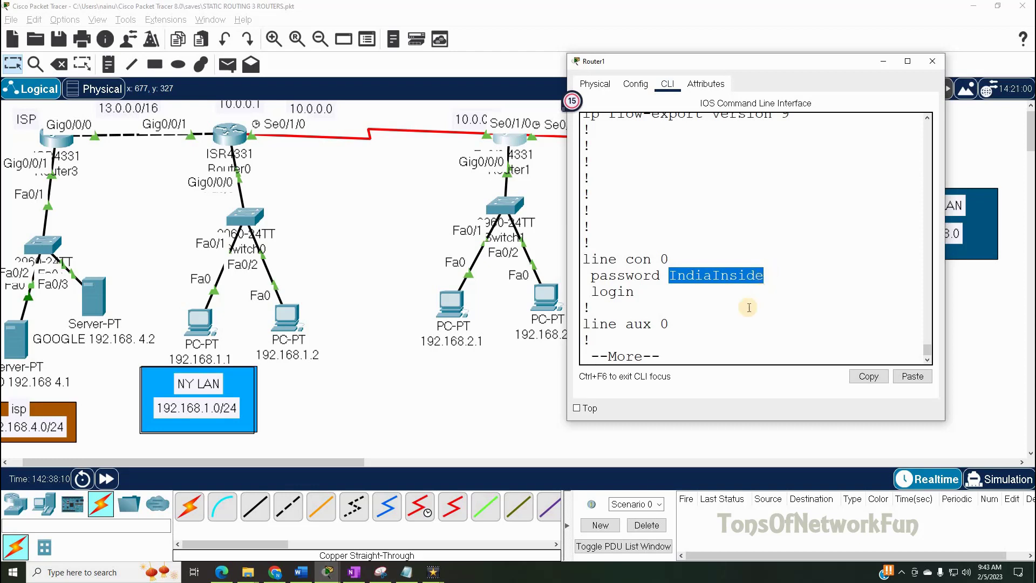
left_click(689, 353)
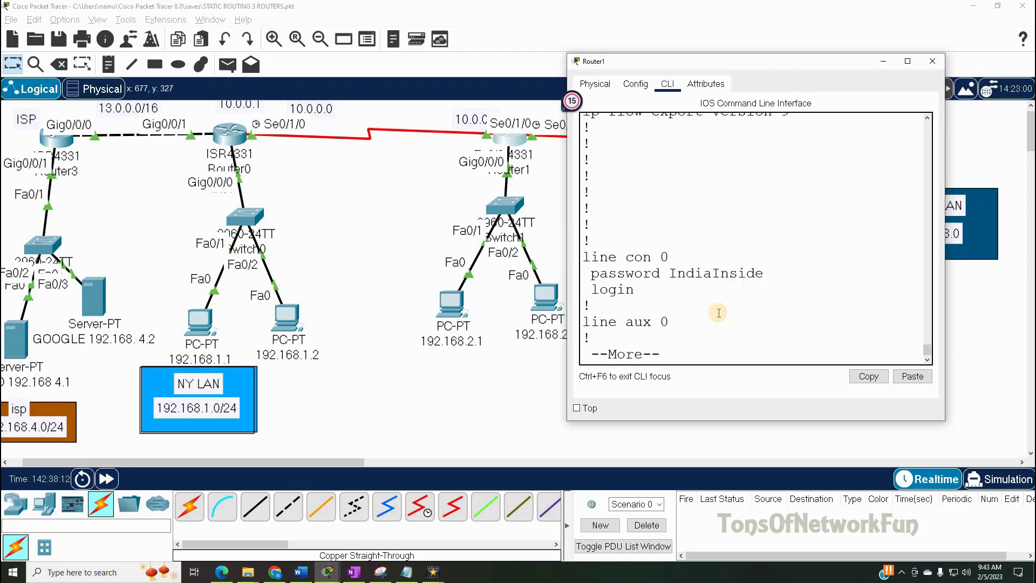
key("q")
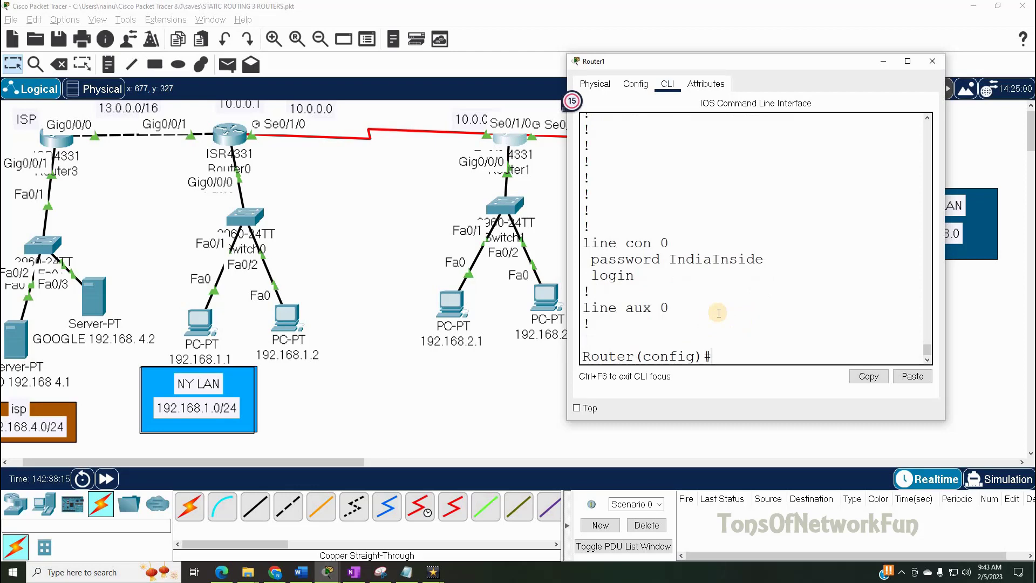
- Configure an enable secret with the chosen password instead of an enable password
key("Tab")
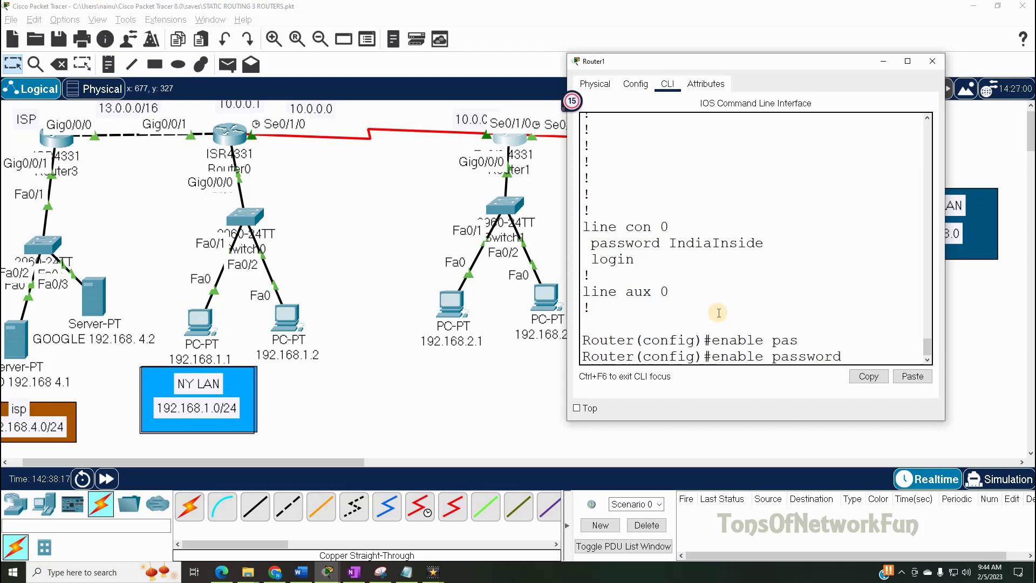
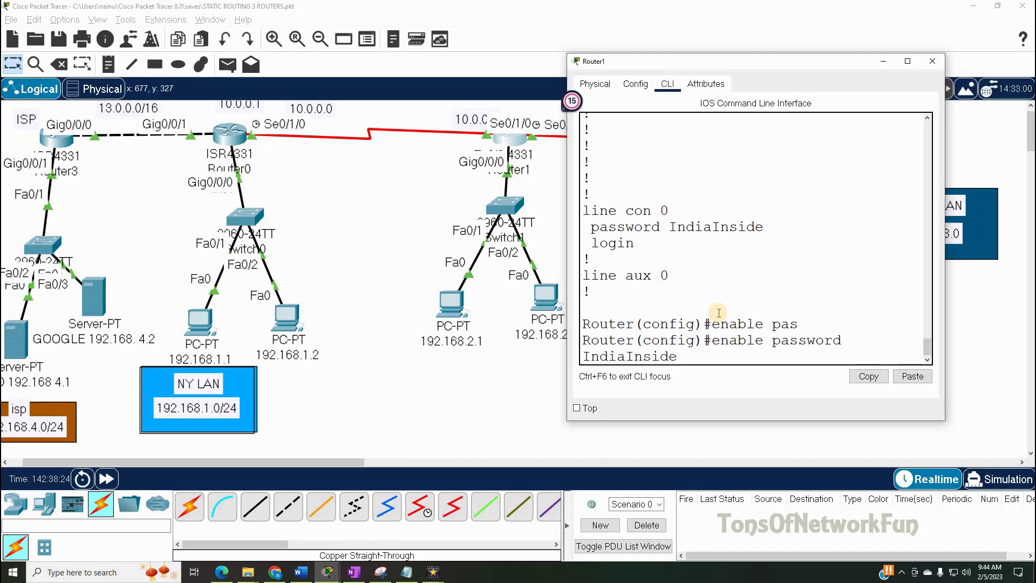
key("BackSpace")
key("BackSpace")
key("BackSpace")
key("BackSpace")
key("BackSpace")
key("BackSpace")
key("BackSpace")
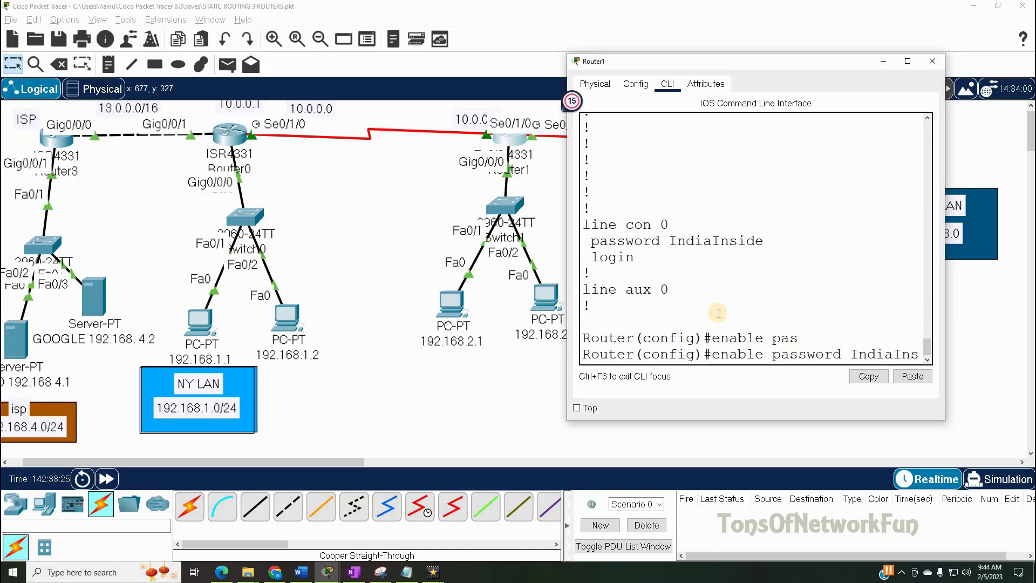
key("BackSpace")
key("BackSpace")
key("BackSpace")
key("BackSpace")
key("BackSpace")
key("BackSpace")
key("BackSpace")
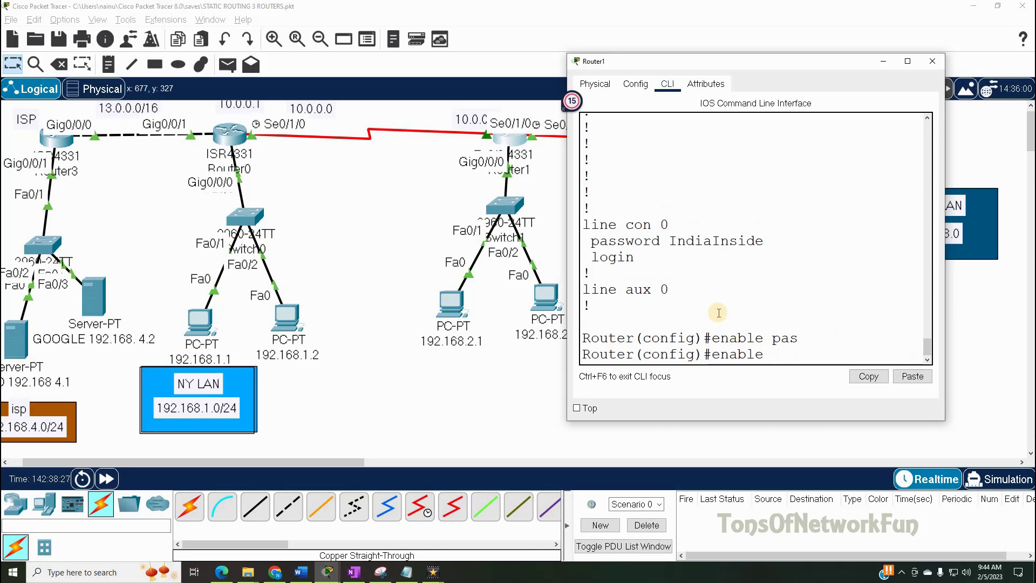
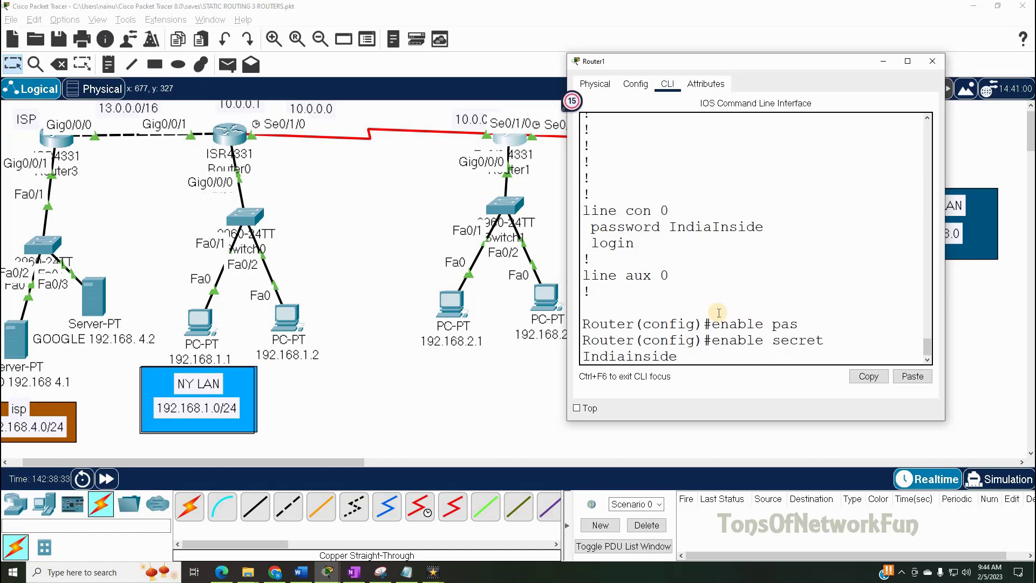
key("Return")
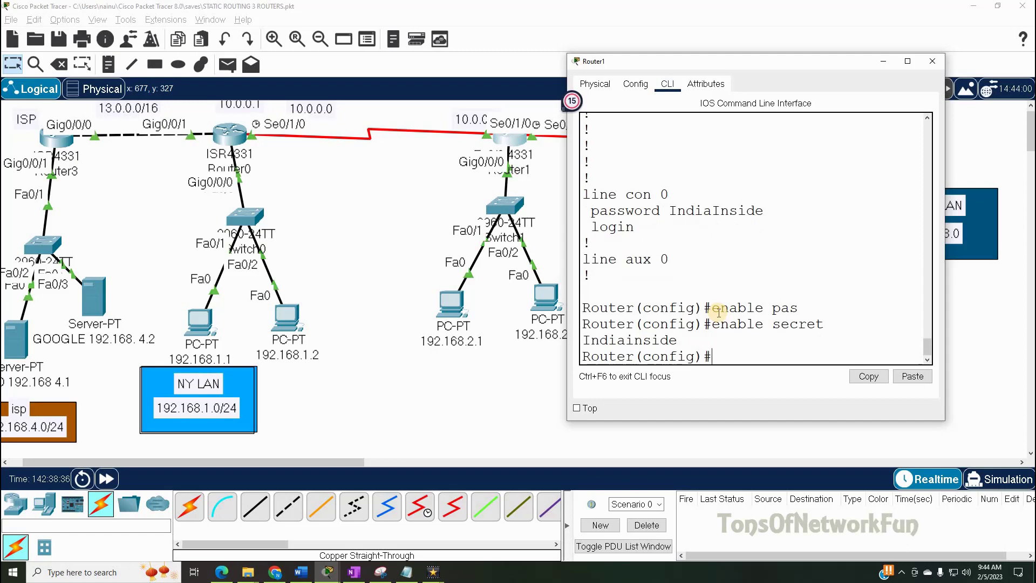
- Run do sh run and page through the running configuration
type("do sh run")
key("Return")
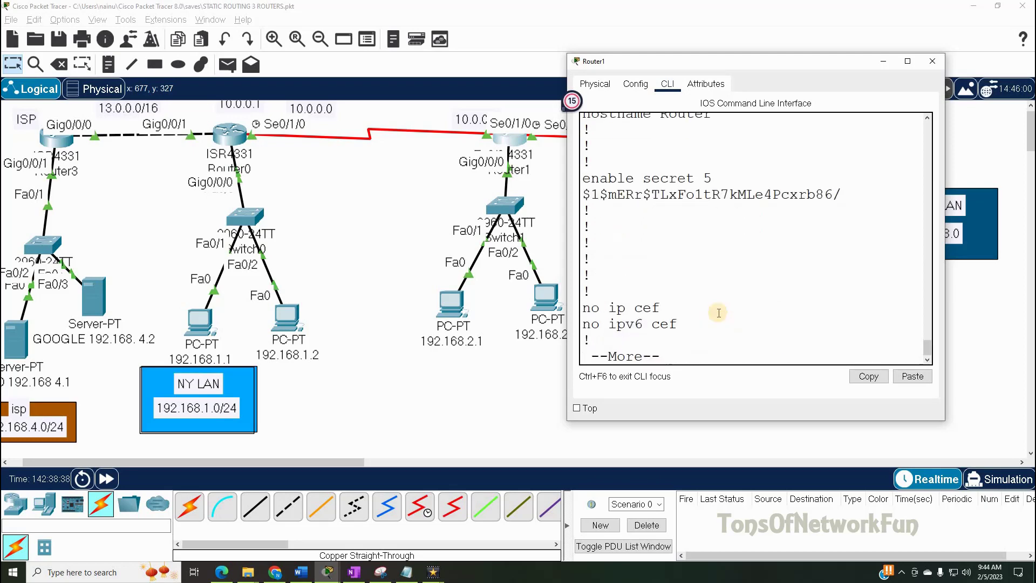
key("Return")
key("Return")
key("Return")
key("Return")
key("Return")
key("Return")
key("Return")
key("Return")
key("Return")
key("Return")
key("Return")
key("Return")
key("Return")
key("Return")
key("Return")
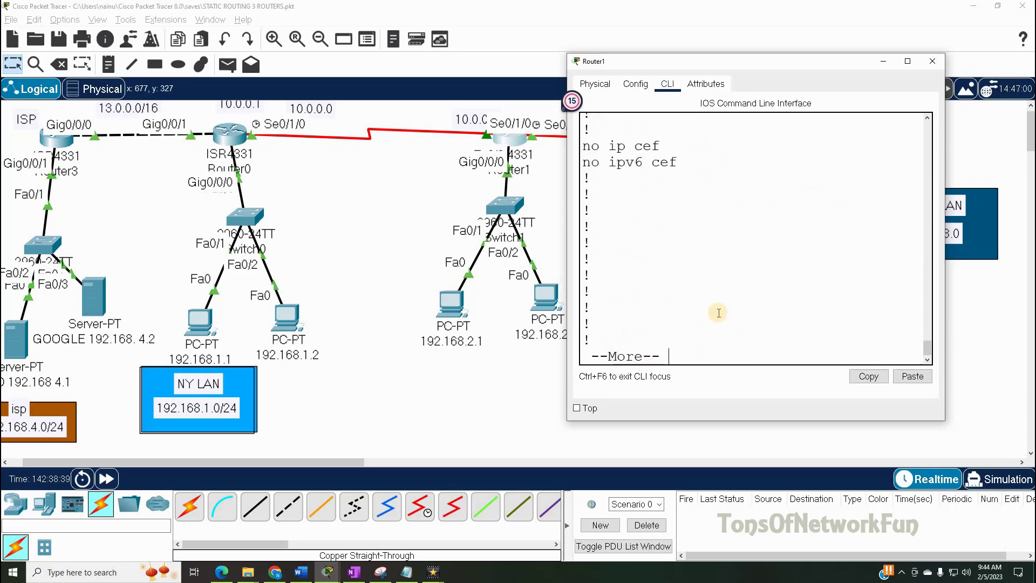
key("Return")
key("Return")
key("Return")
key("Return")
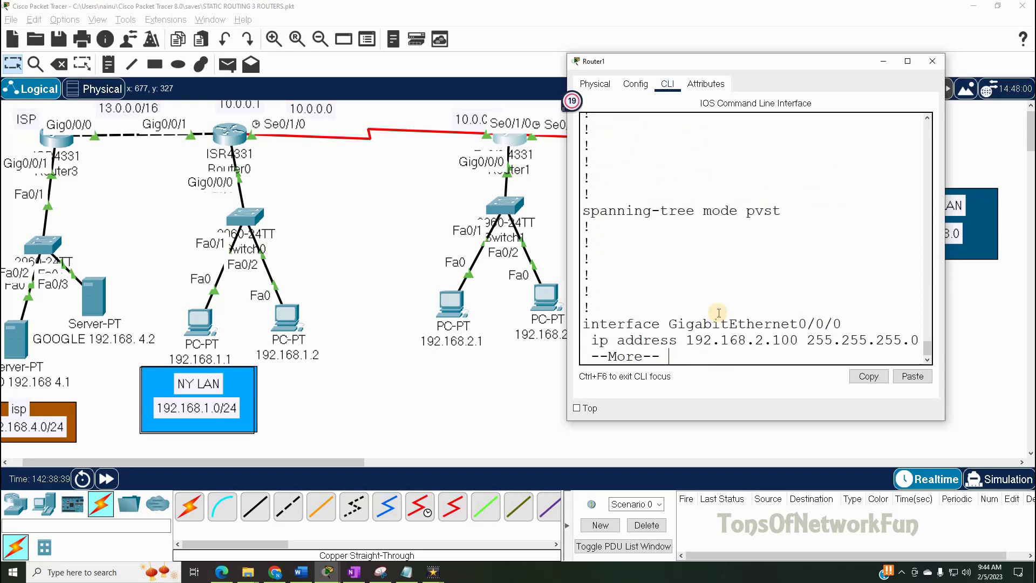
key("Return")
key("Return")
key("Return")
key("Return")
key("Return")
key("Return")
key("Return")
key("Return")
key("Return")
key("Return")
key("Return")
key("Return")
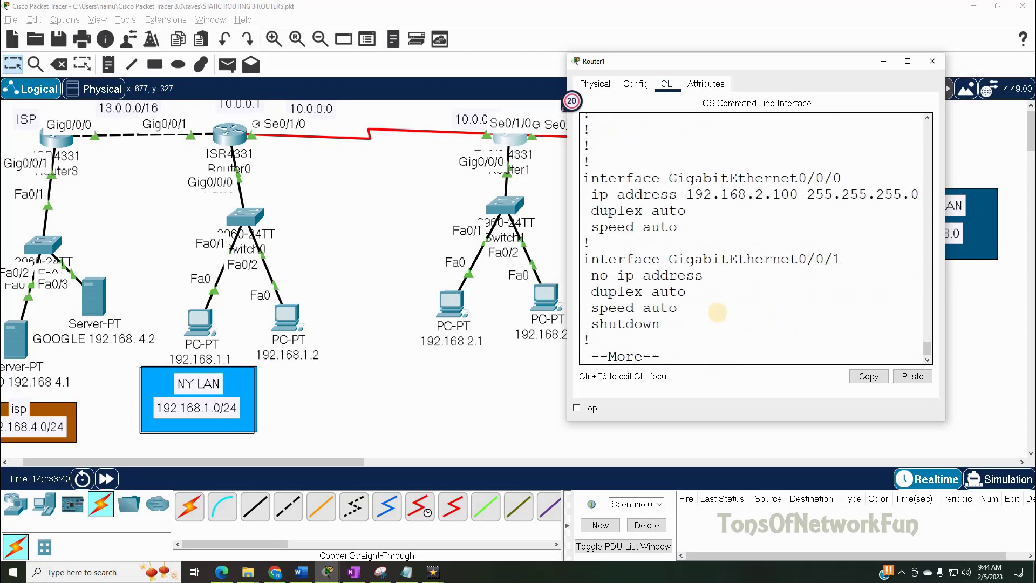
key("Return")
key("Return")
key("Return")
key("Return")
key("Return")
key("Return")
key("Return")
key("Return")
key("Return")
key("Return")
key("Return")
key("Return")
key("Return")
key("Return")
key("Return")
key("Return")
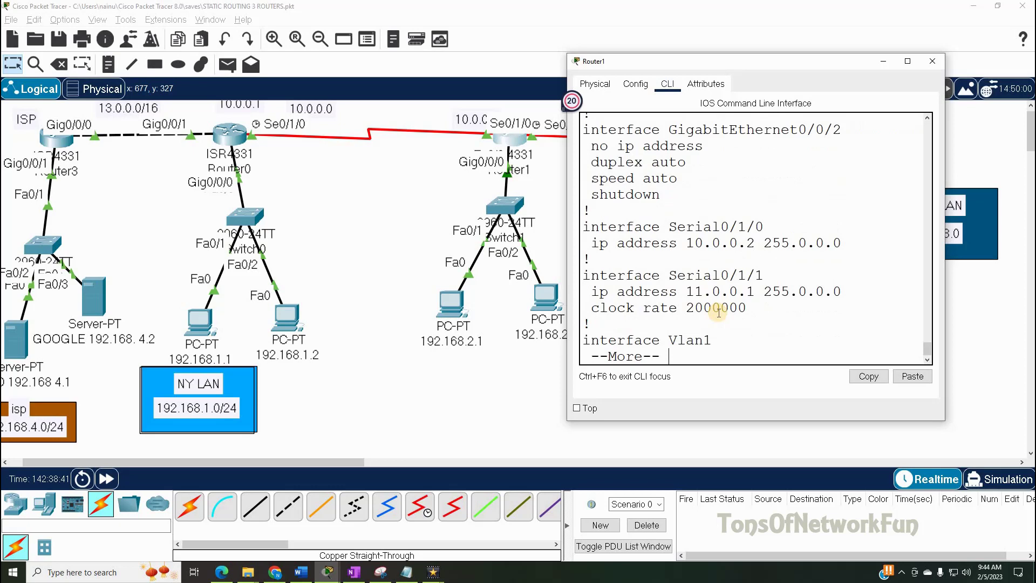
key("Return")
key("Return")
key("Return")
key("Return")
key("Return")
key("Return")
key("Return")
key("Return")
key("Return")
key("Return")
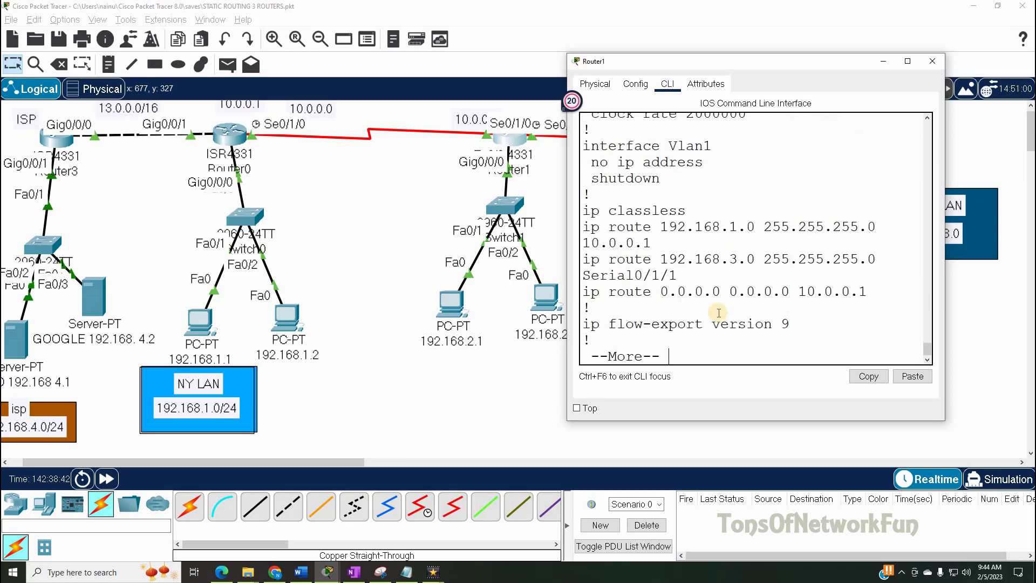
key("Return")
key("Return")
key("Return")
key("Return")
key("Return")
key("Return")
key("Return")
key("Return")
key("Return")
key("Return")
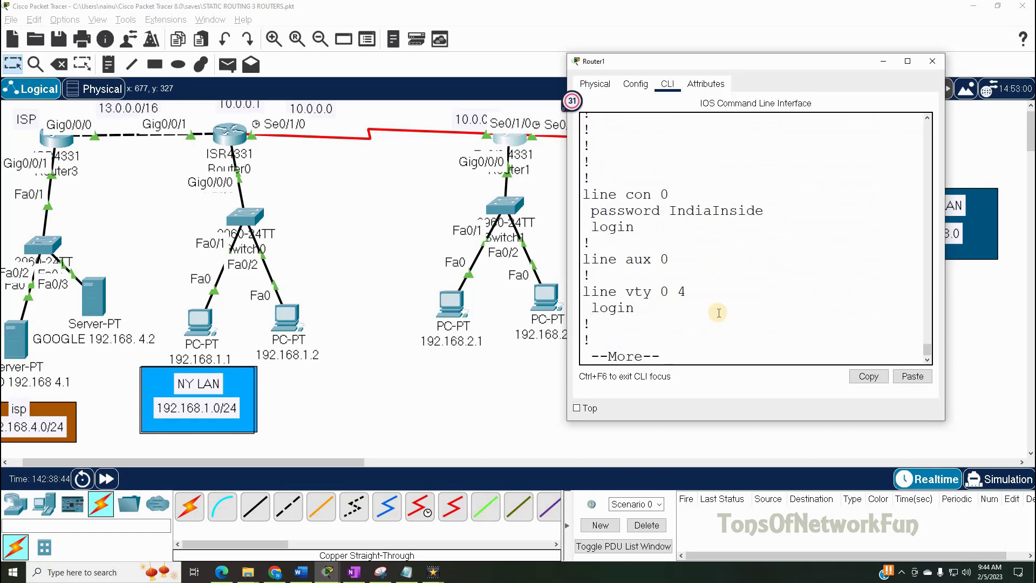
- Scroll back up and highlight the enable secret 5 hashed value
scroll(934, 348, "up", 1)
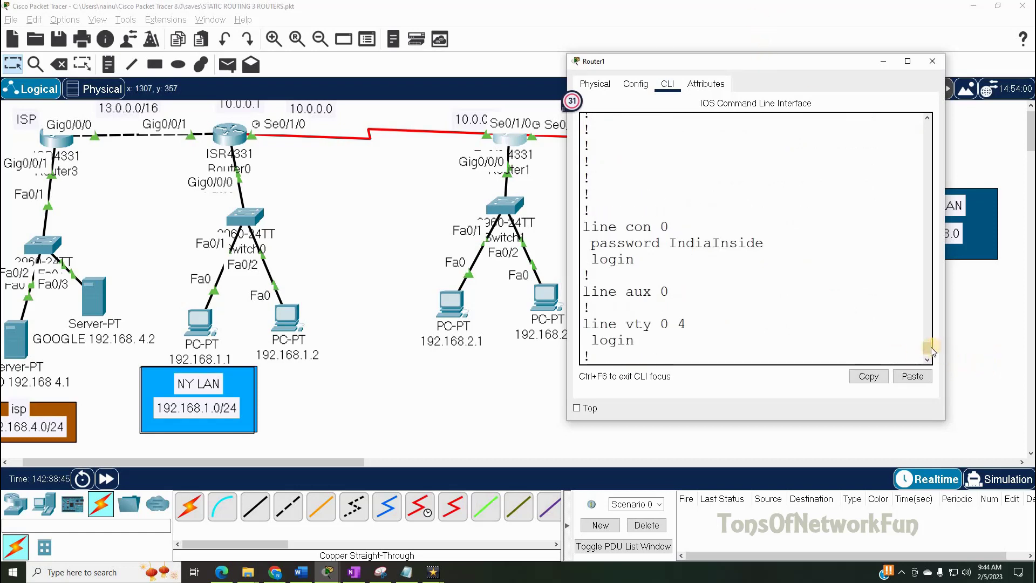
left_click_drag(930, 340, 928, 292)
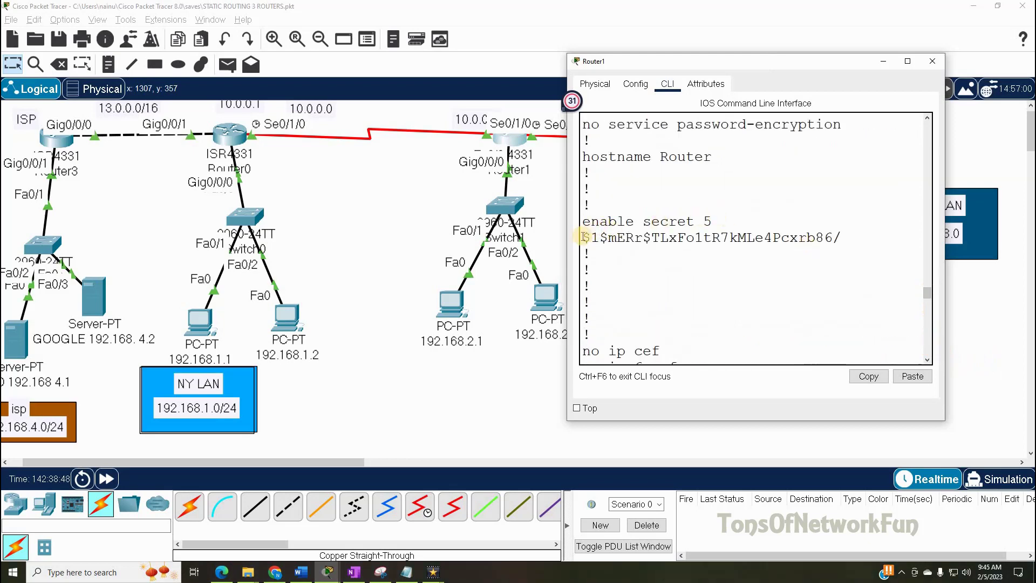
left_click_drag(583, 237, 833, 238)
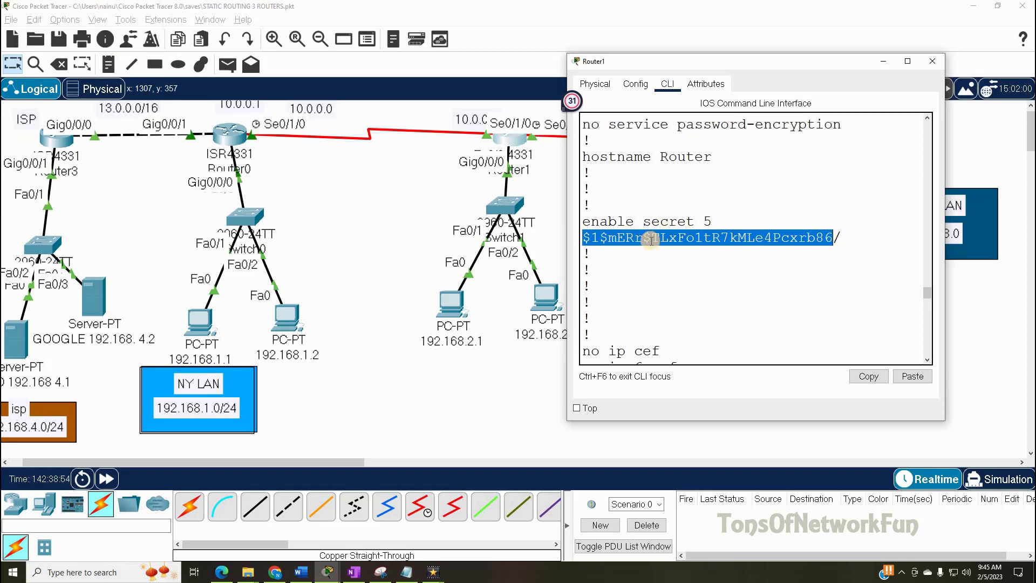
left_click_drag(926, 291, 928, 365)
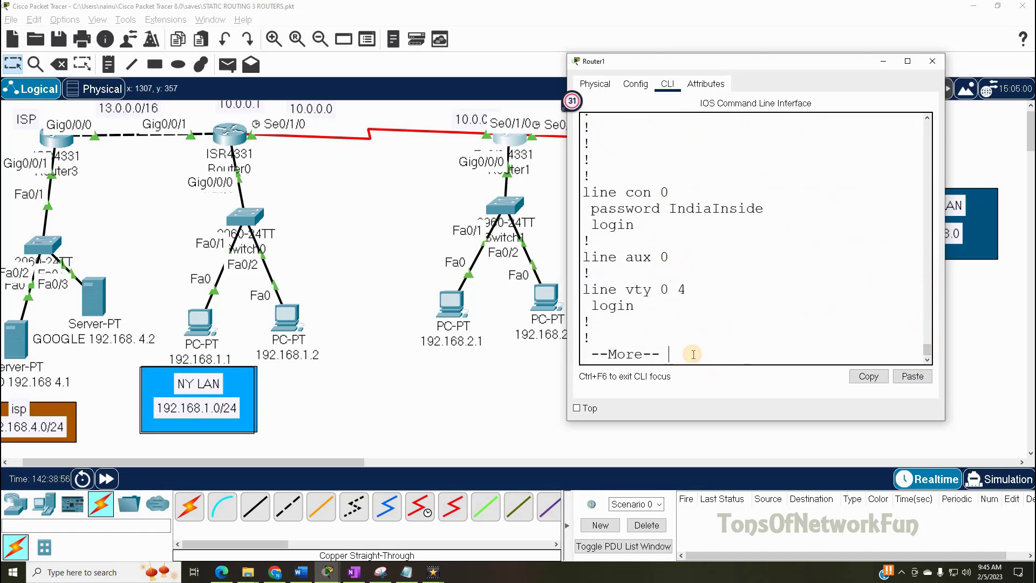
- Quit the listing, then start and erase an enable password command
key("q")
key("Return")
type("enable ")
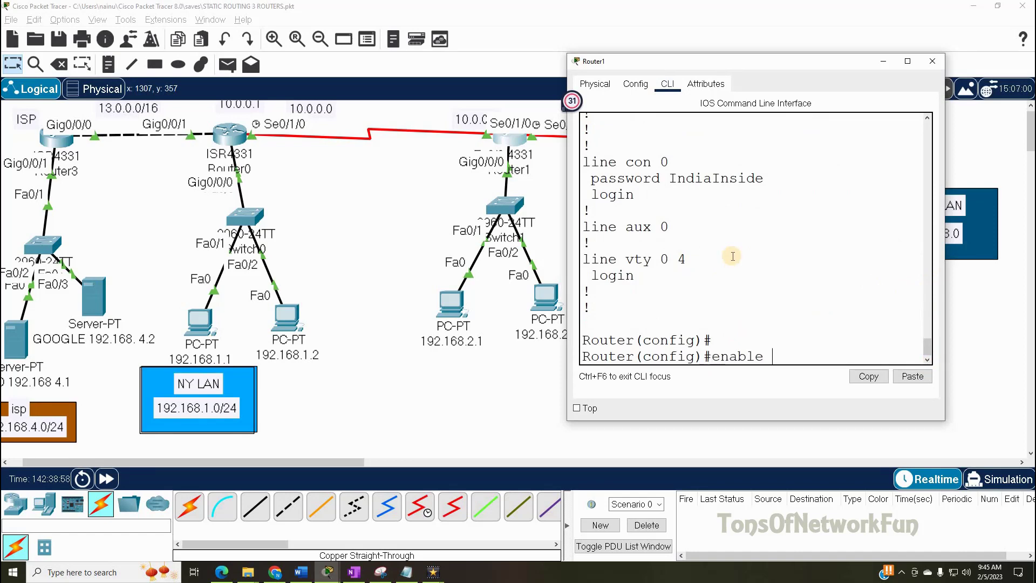
type("pas")
key("Tab")
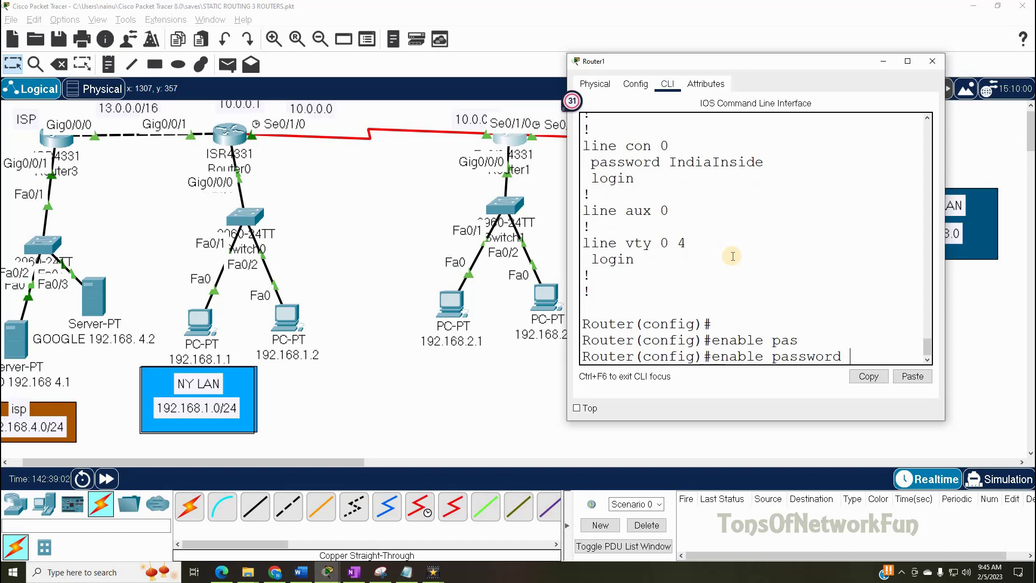
key("BackSpace")
key("BackSpace")
key("BackSpace")
key("BackSpace")
key("BackSpace")
key("BackSpace")
key("BackSpace")
key("BackSpace")
key("BackSpace")
key("BackSpace")
key("BackSpace")
key("BackSpace")
key("BackSpace")
- Tab-complete service password-encryption, then erase it, leaving the command line empty
type("serv")
key("Tab")
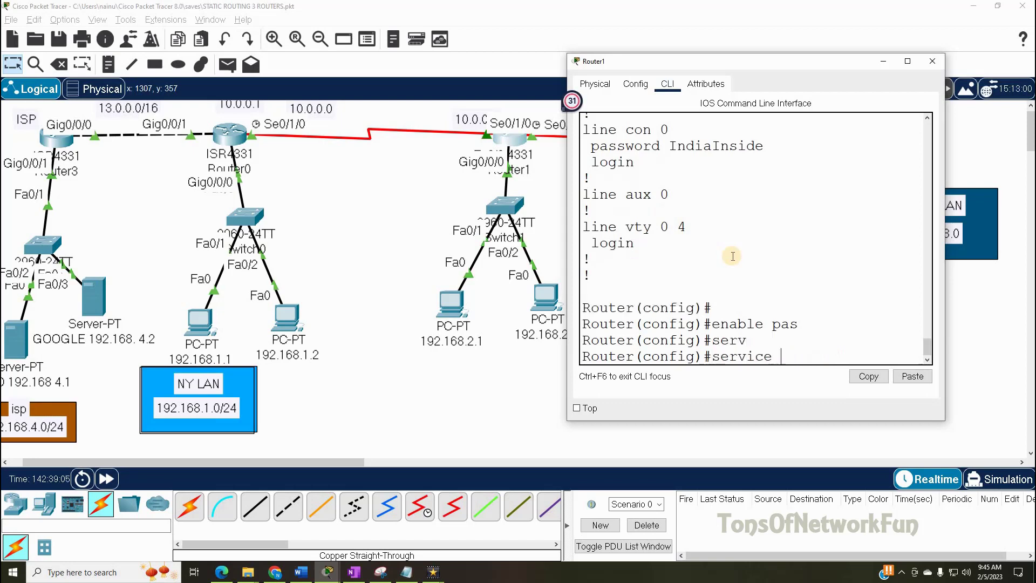
type("pas")
key("Tab")
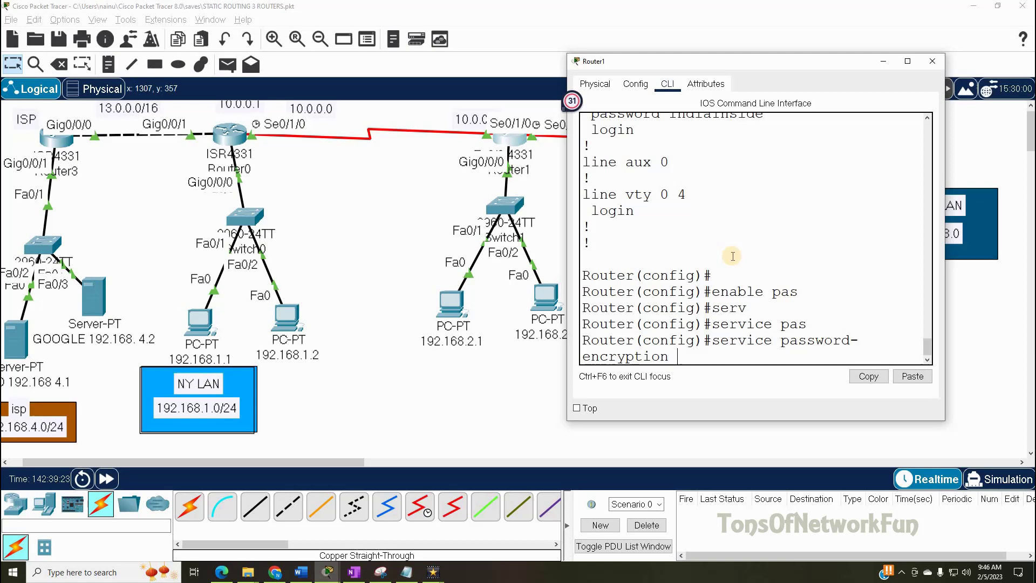
key("BackSpace")
key("BackSpace")
key("BackSpace")
key("BackSpace")
key("BackSpace")
key("BackSpace")
key("BackSpace")
key("BackSpace")
key("BackSpace")
key("BackSpace")
key("BackSpace")
key("BackSpace")
key("BackSpace")
key("BackSpace")
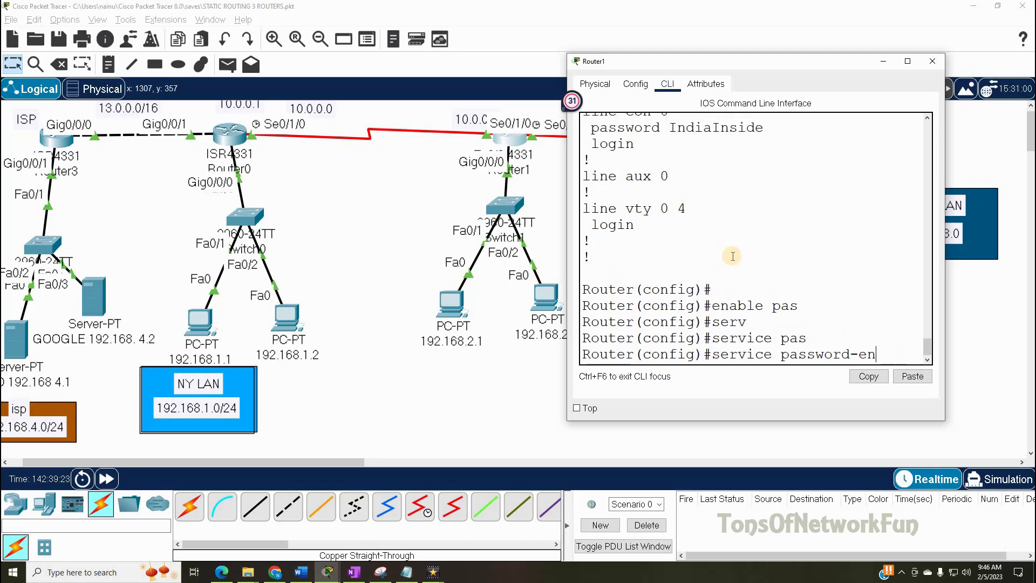
key("BackSpace")
key("BackSpace")
key("BackSpace")
key("BackSpace")
key("BackSpace")
key("BackSpace")
key("BackSpace")
key("BackSpace")
key("BackSpace")
key("BackSpace")
key("BackSpace")
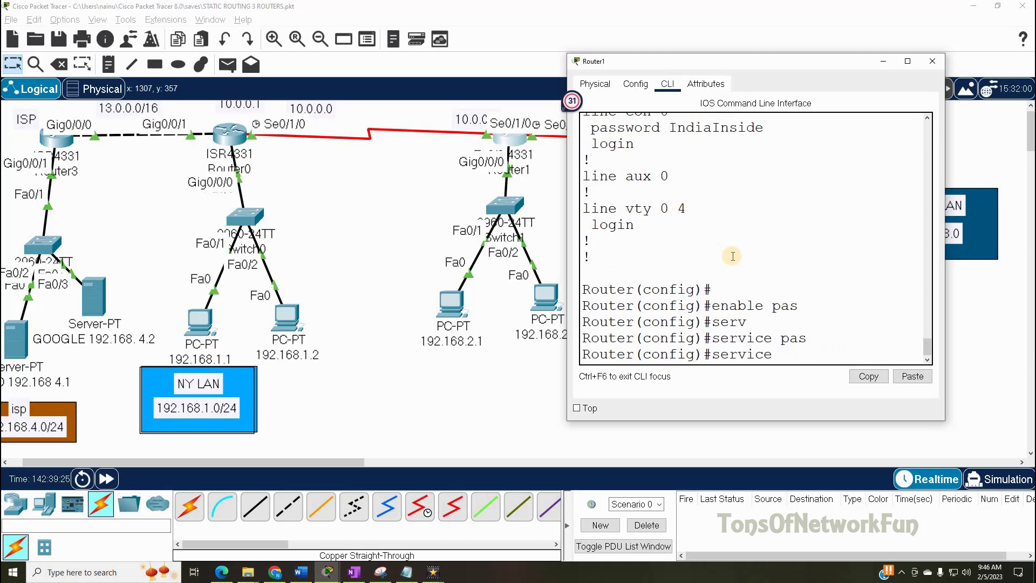
key("BackSpace")
key("BackSpace")
- Exit global configuration mode and log out of Router1's console session
type("exit")
key("Return")
type("exit")
key("Return")
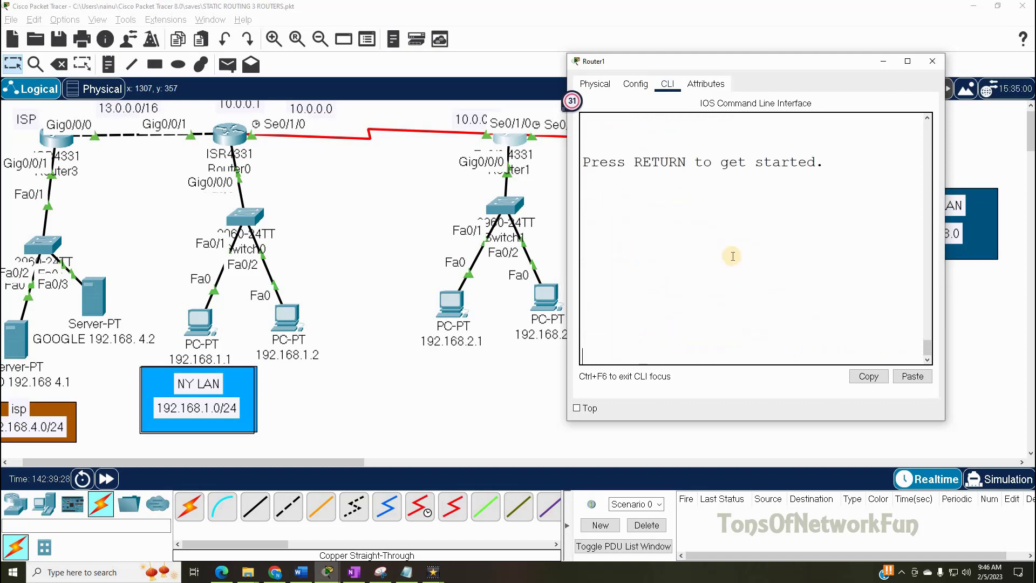
- Log back in with the console password, then reach Router# with the enable secret after retries
key("Return")
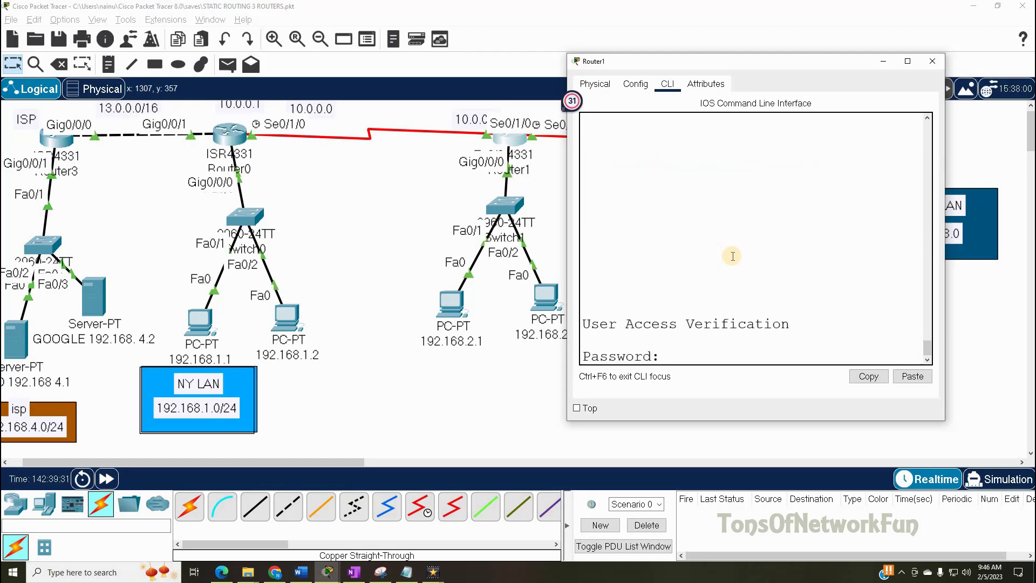
key("Return")
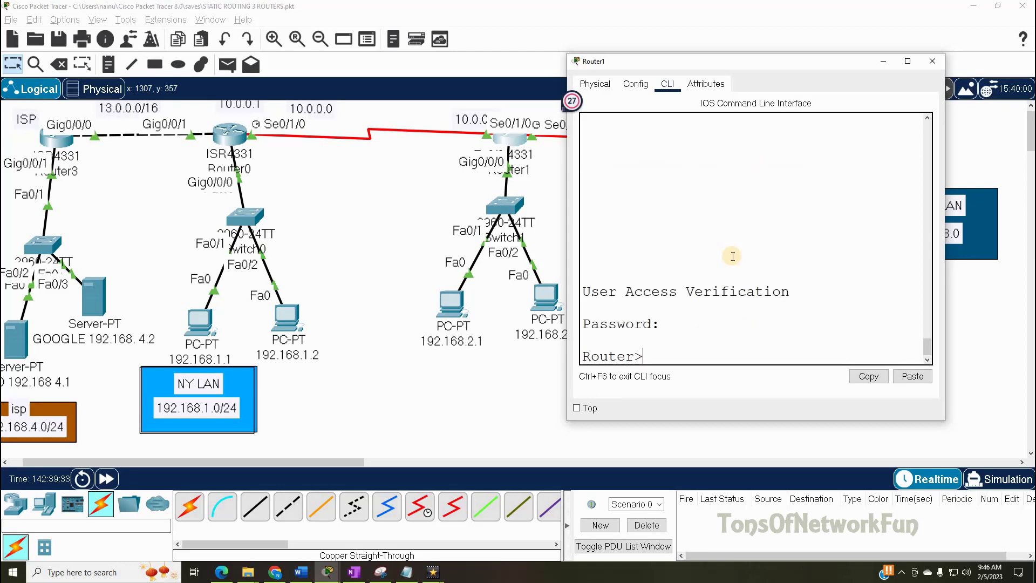
type("enable")
key("Return")
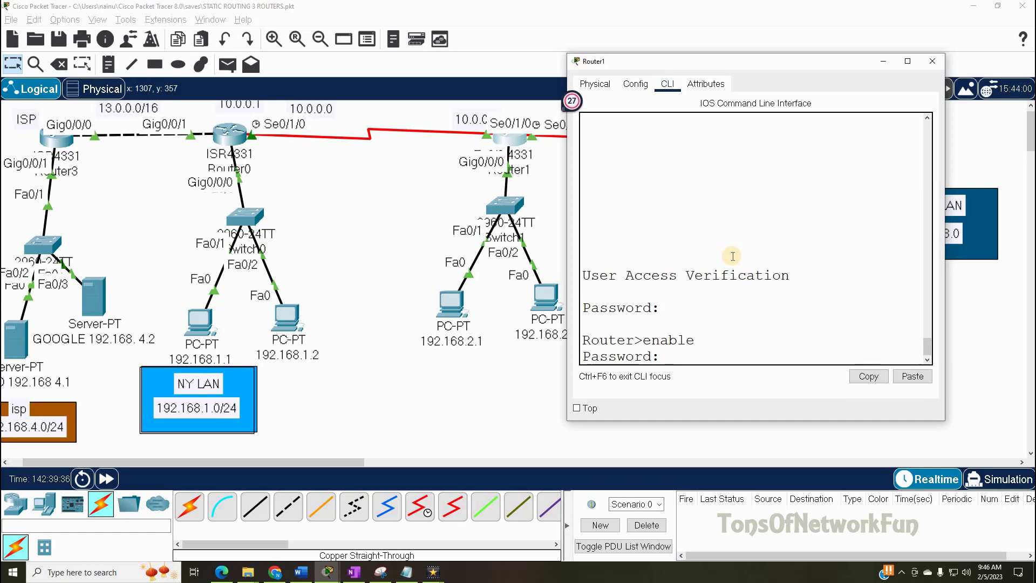
key("Return")
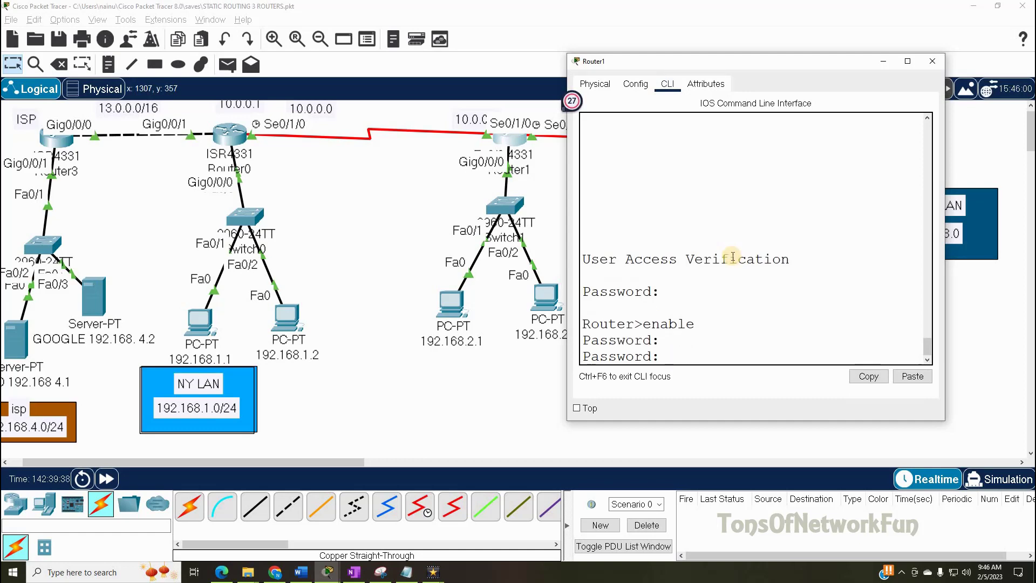
key("Return")
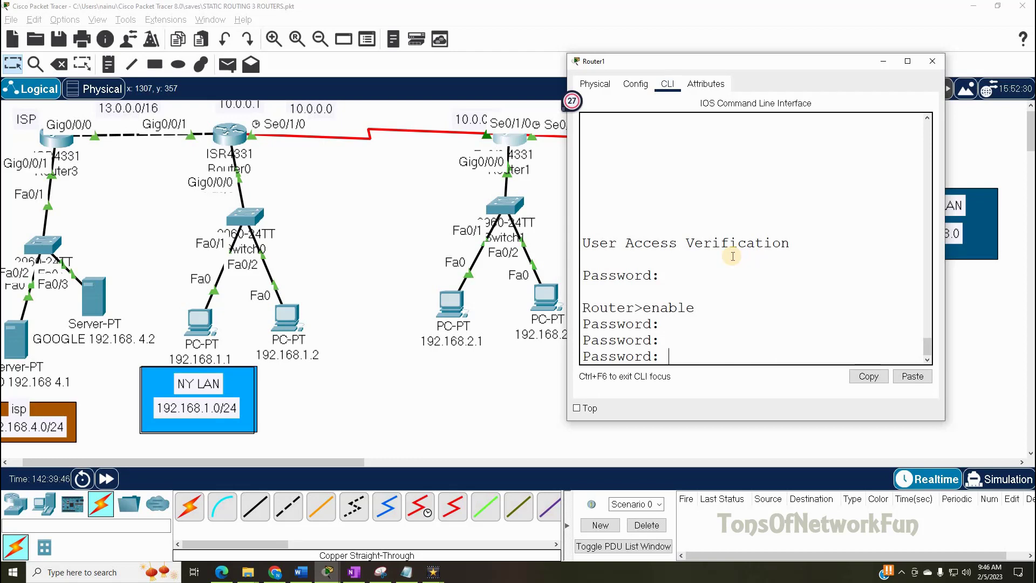
key("Return")
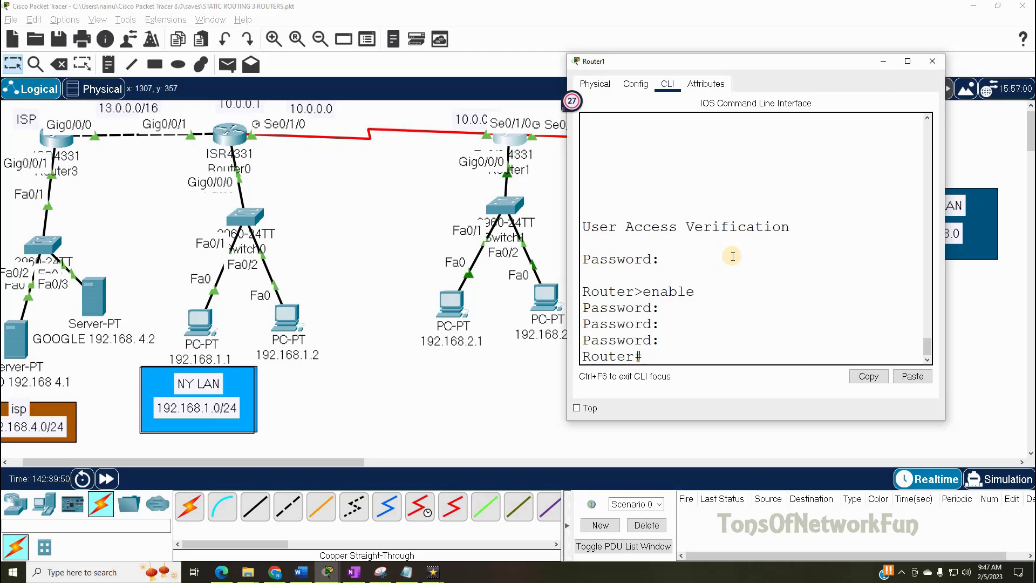
- Enter global configuration, list the running config and highlight the hashed enable secret
type("onf t")
key("Return")
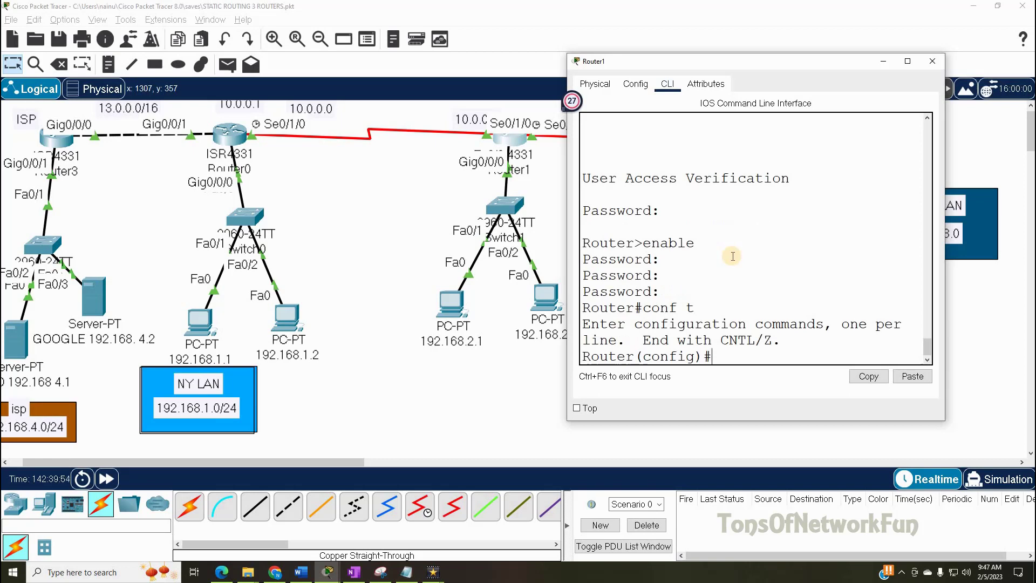
type("do sh ru")
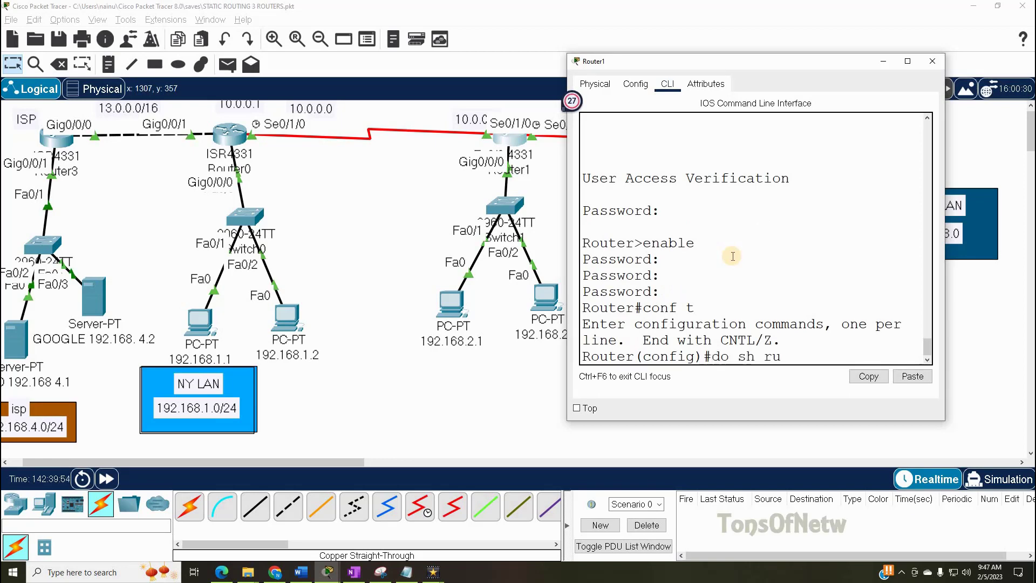
key("Return")
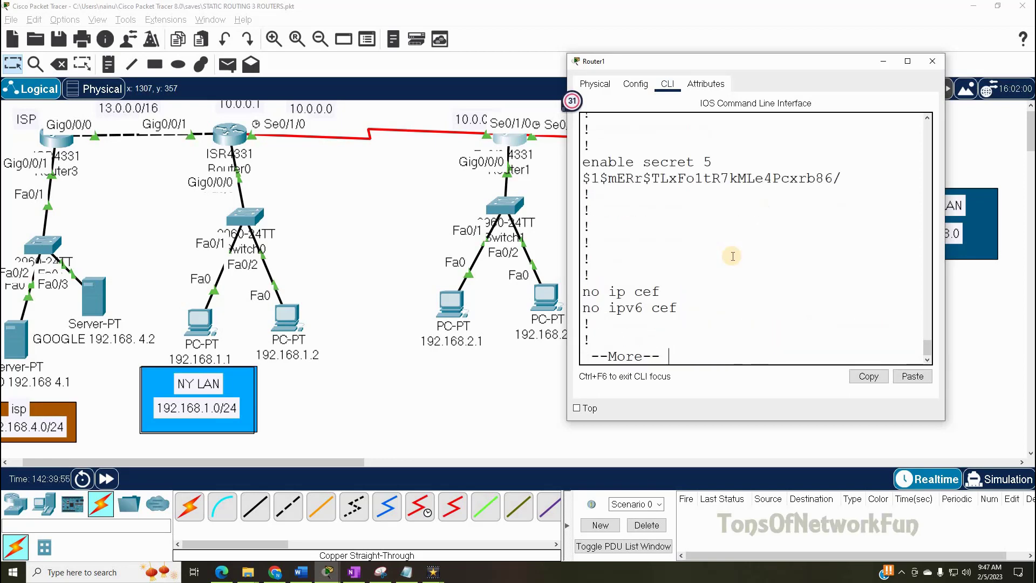
left_click(843, 178)
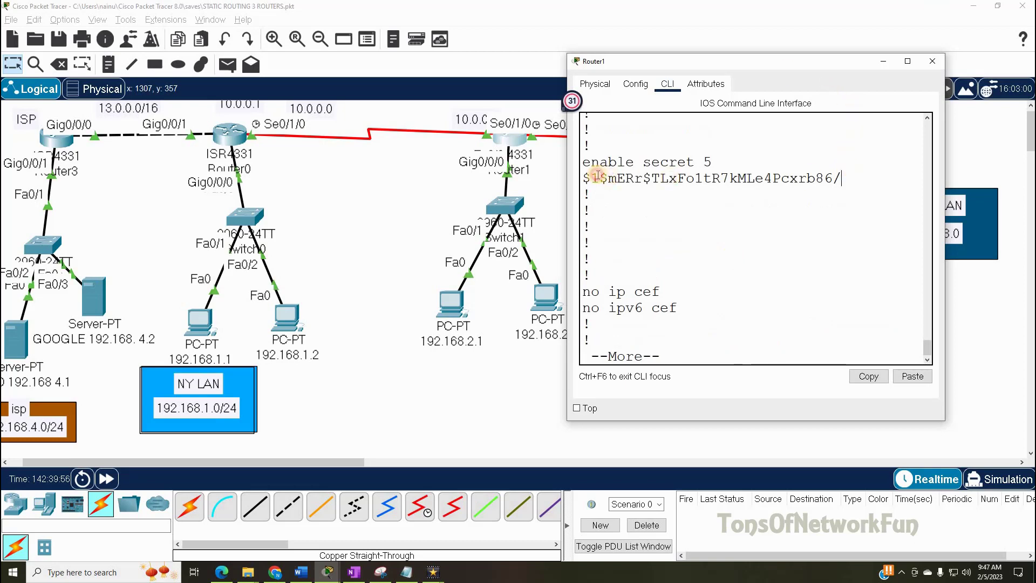
left_click(597, 176, "shift")
left_click_drag(694, 162, 585, 162)
left_click(674, 350)
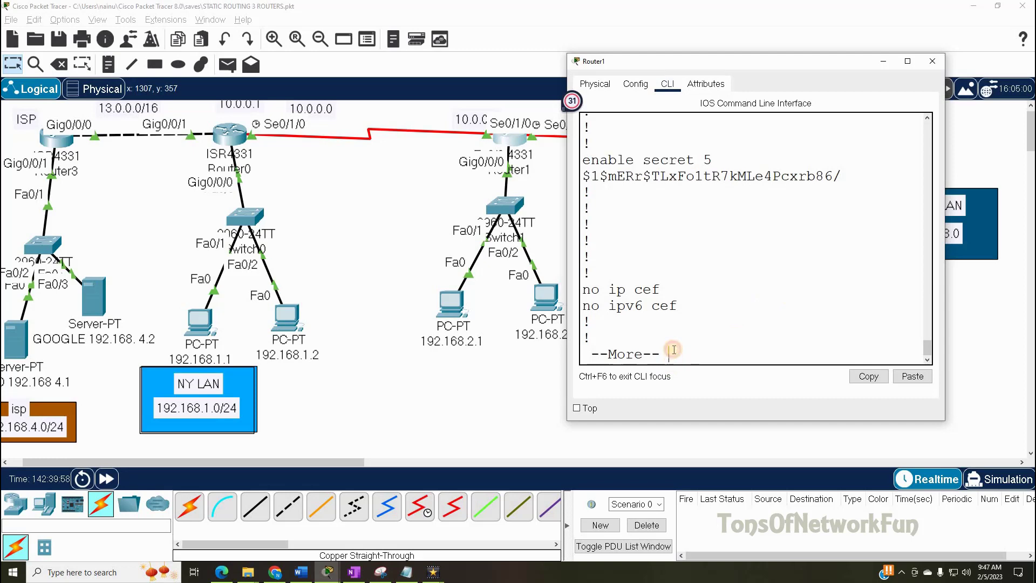
key("Return")
key("Return")
key("Return")
key("Return")
key("Return")
key("Return")
key("Return")
key("Return")
key("Return")
key("Return")
key("Return")
key("Return")
key("Return")
key("Return")
key("Return")
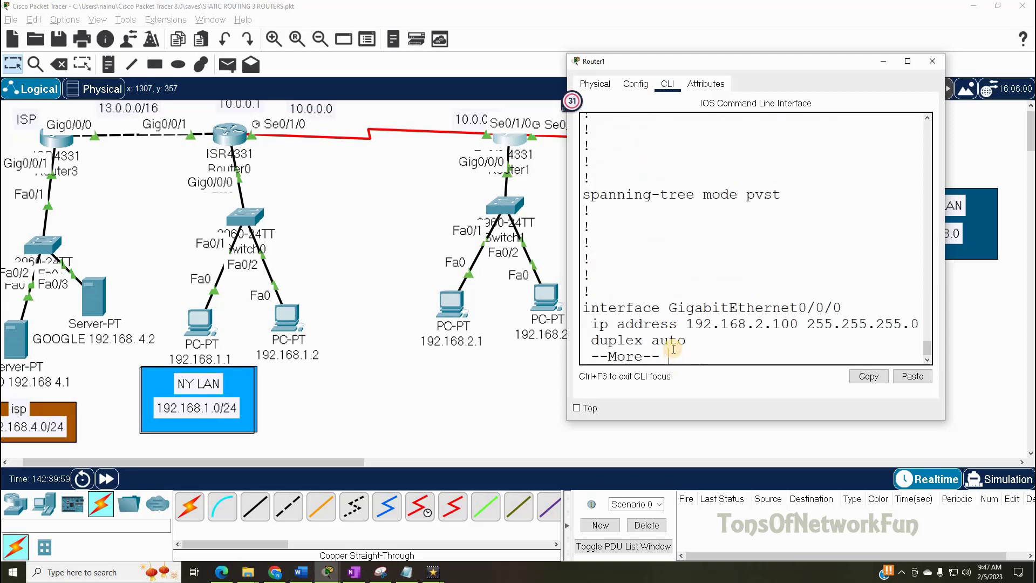
key("q")
- Scroll back over the output and list the running configuration again with 'do sh run'
scroll(674, 340, "up", 2)
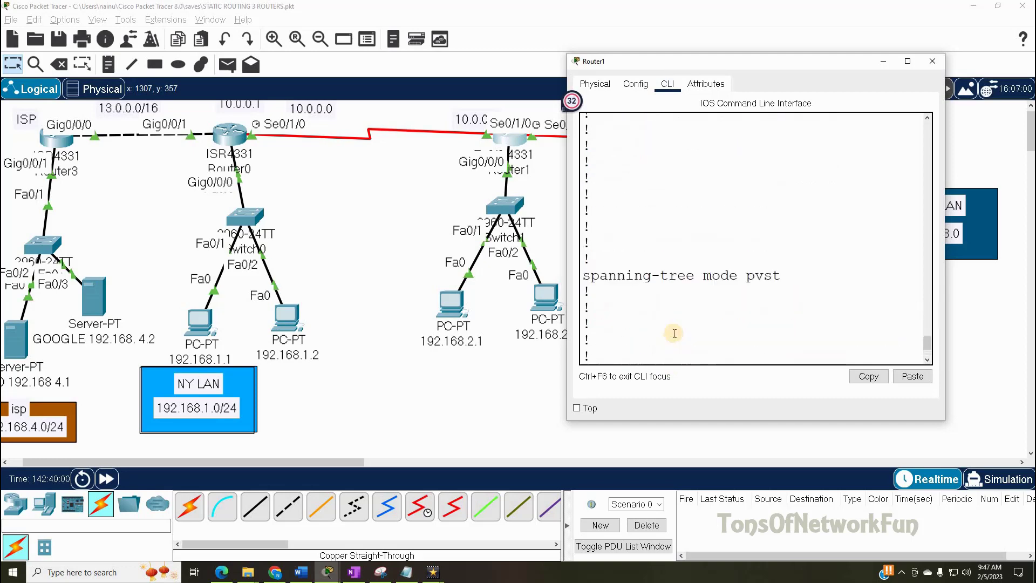
scroll(674, 332, "up", 3)
scroll(674, 333, "up", 3)
scroll(674, 333, "up", 2)
scroll(673, 333, "down", 9)
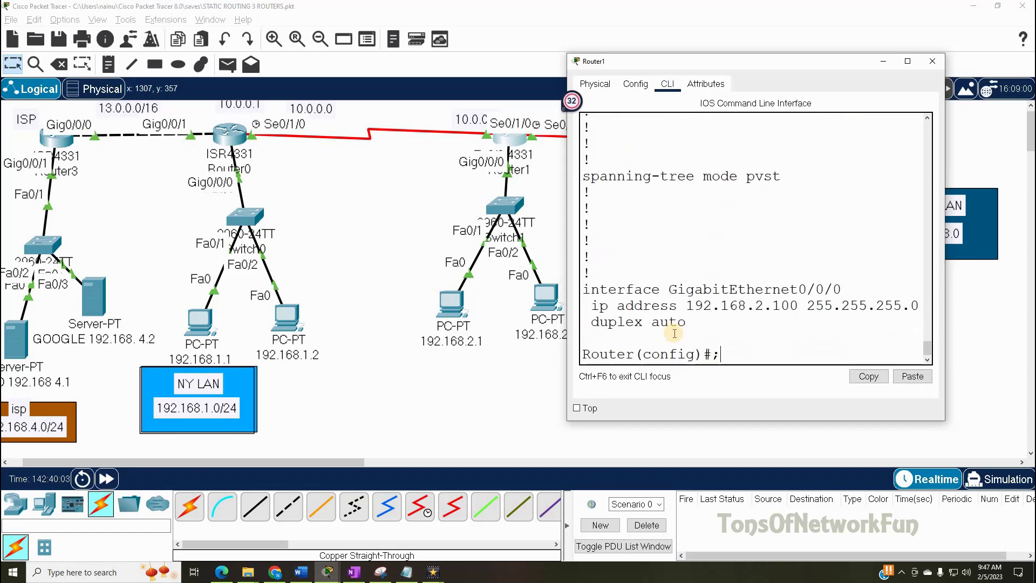
type("do shr un")
key("Return")
key("Return")
key("Return")
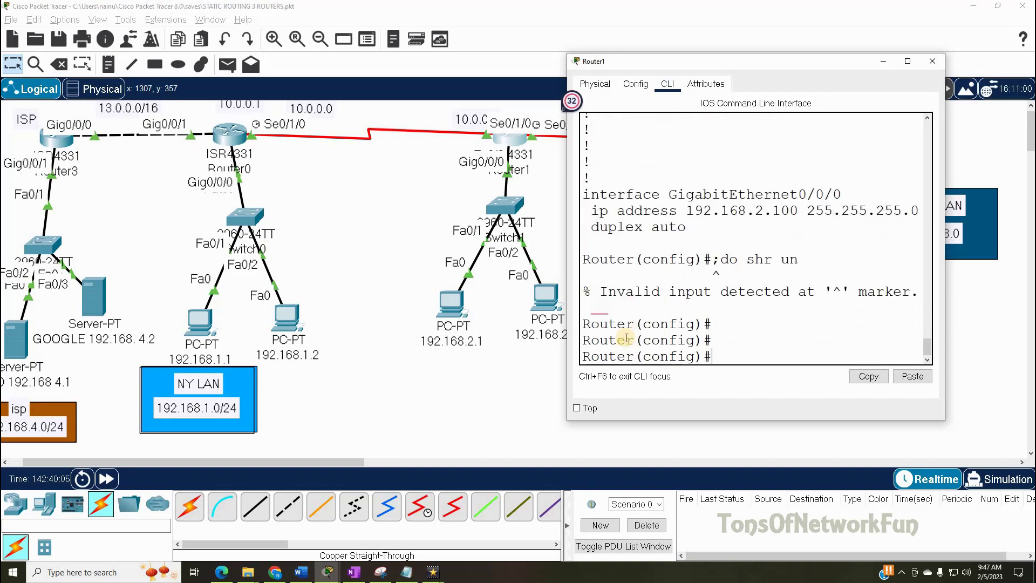
type("do sh run")
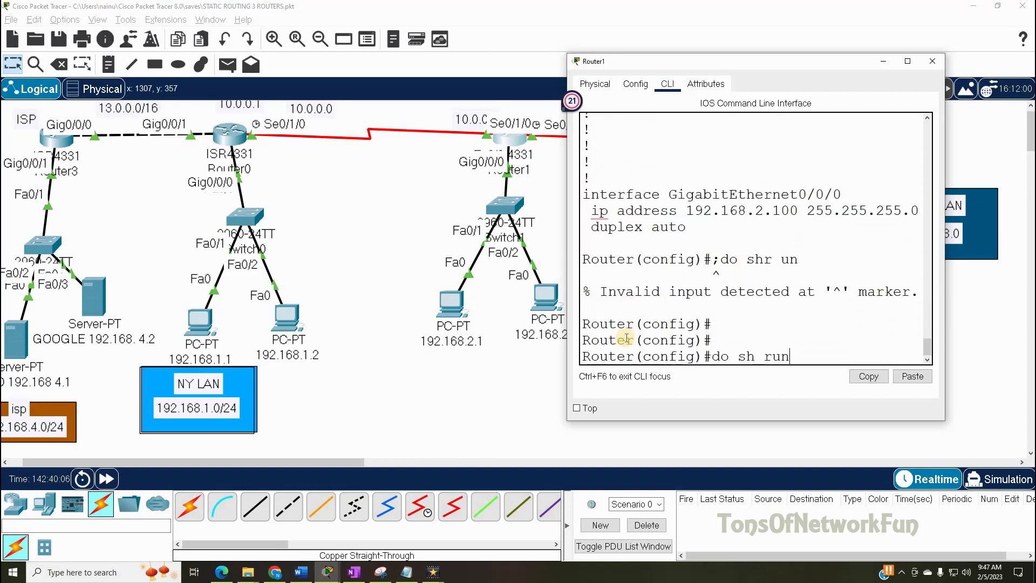
key("Return")
key("Return")
key("Return")
key("Return")
key("Return")
key("Return")
key("Return")
key("Return")
key("Return")
key("Return")
key("Return")
key("Return")
key("Return")
key("Return")
key("Return")
key("Return")
key("Return")
- Page to line con 0 and highlight the console password still stored in plain text
key("Return")
key("Return")
key("Return")
key("Return")
key("Return")
key("Return")
key("Return")
key("Return")
key("Return")
key("Return")
key("Return")
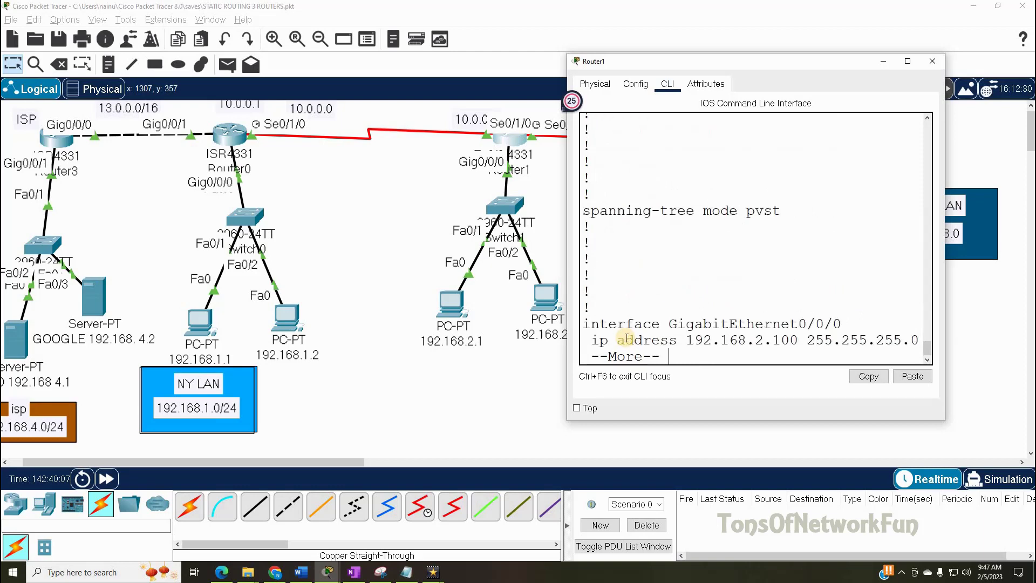
key("Return")
key("Return")
key("Return")
key("Return")
key("Return")
key("Return")
key("Return")
key("Return")
key("Return")
key("Return")
key("Return")
key("Return")
key("Return")
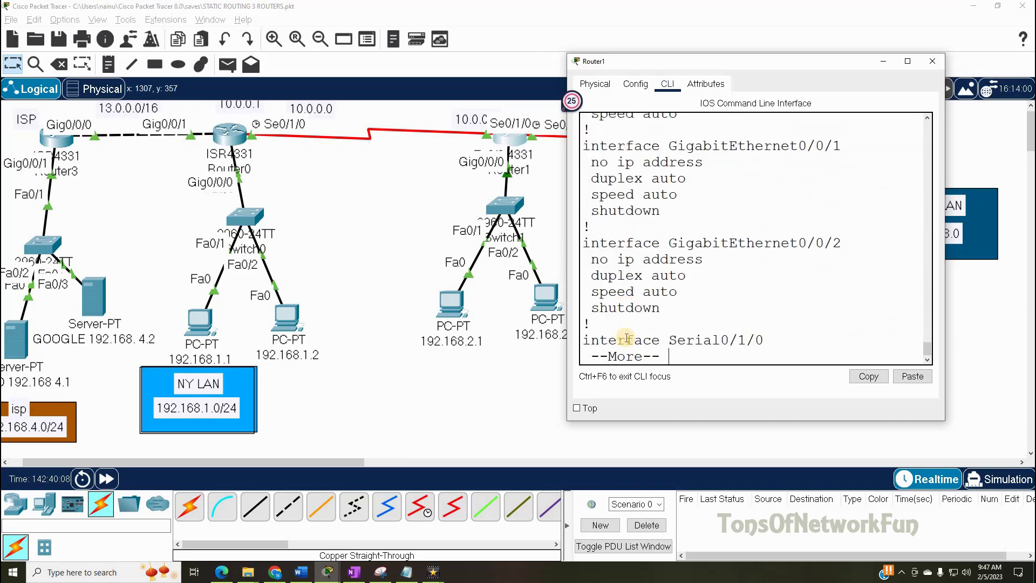
key("Return")
key("Return")
key("Return")
key("Return")
key("Return")
key("Return")
key("Return")
key("Return")
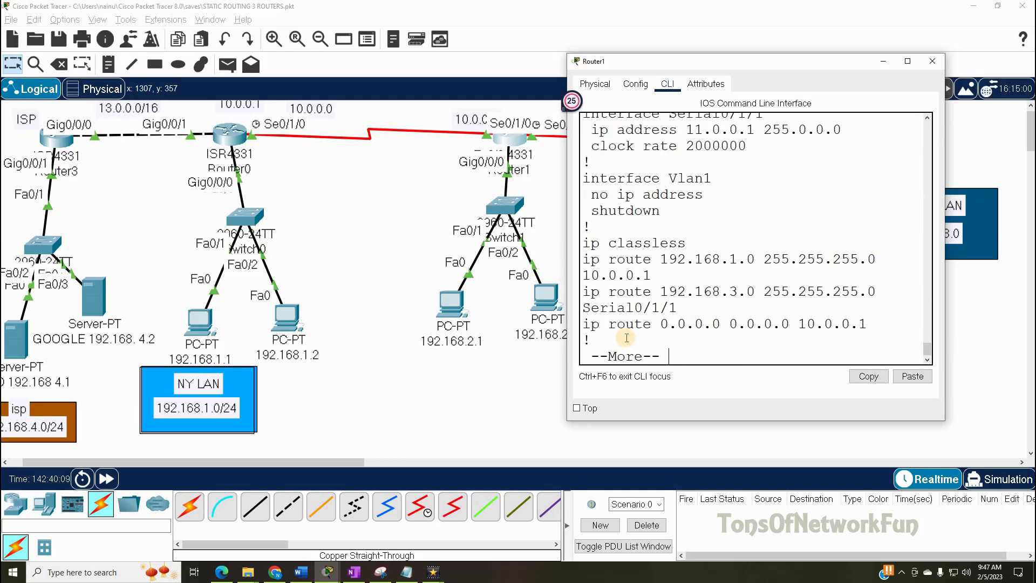
key("Return")
key("Return")
key("Return")
key("Return")
key("Return")
key("Return")
key("Return")
key("Return")
key("Return")
key("Return")
key("Return")
key("Return")
key("Return")
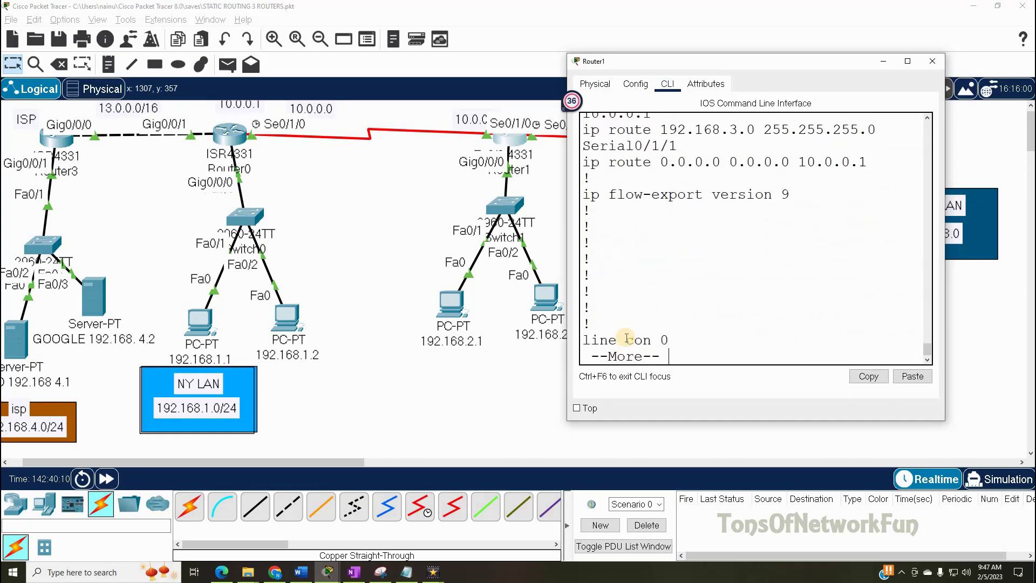
key("Return")
key("Return")
key("Return")
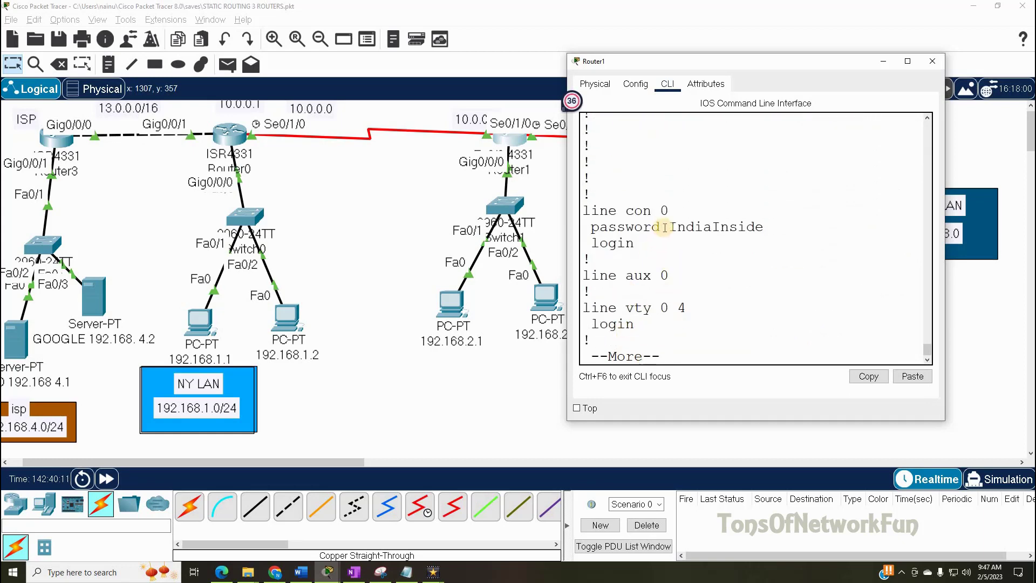
left_click_drag(668, 223, 777, 231)
left_click(696, 357)
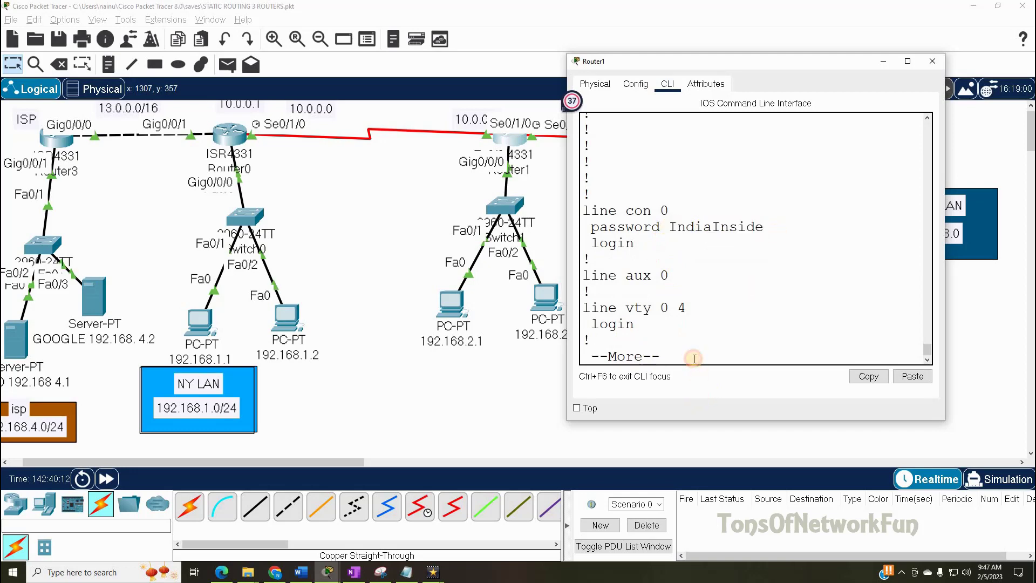
key("Return")
key("Return")
key("Return")
key("Return")
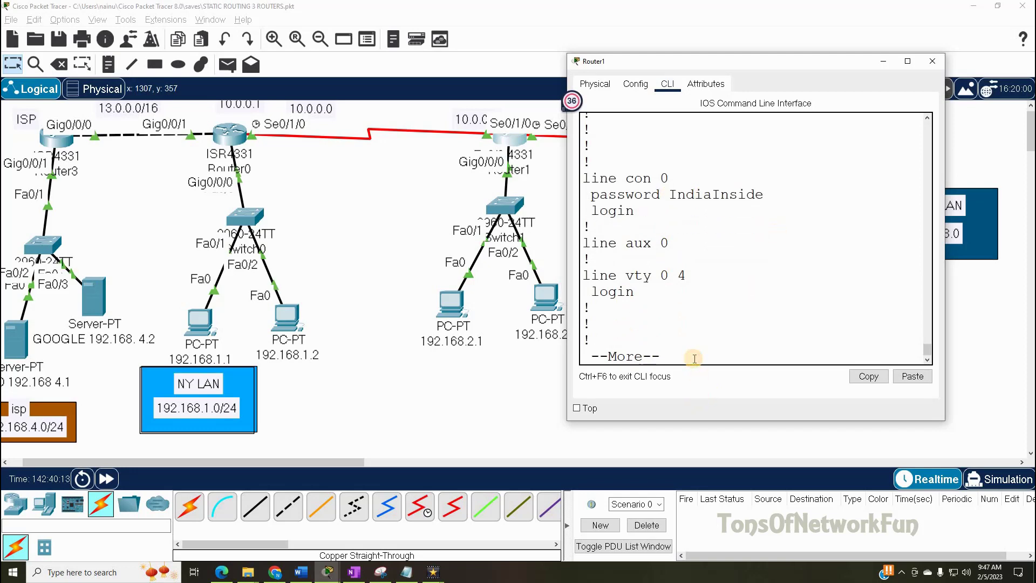
key("Return")
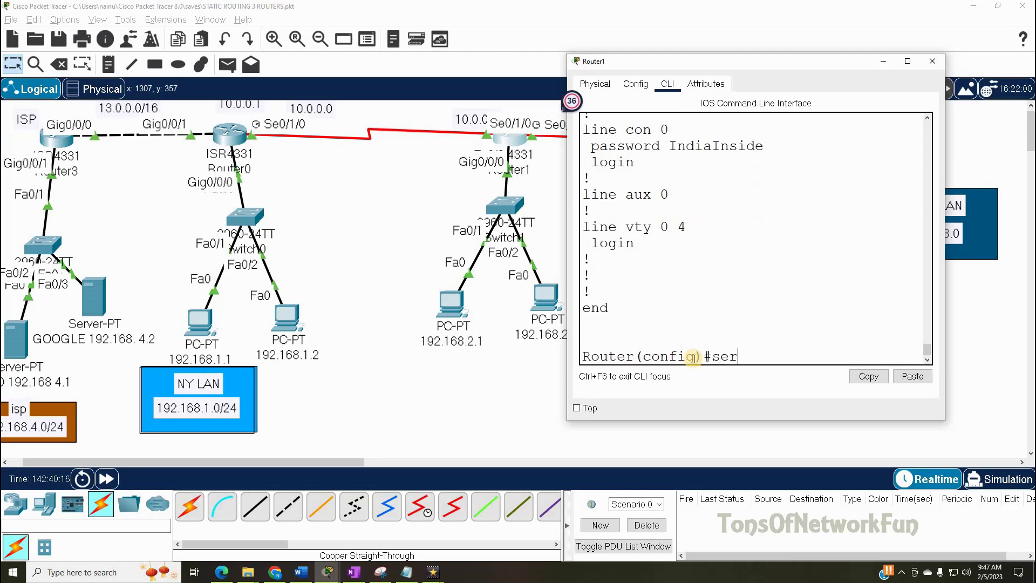
- Enable 'service password-encryption' on Router1
type("ser")
key("Tab")
type("pas")
key("Tab")
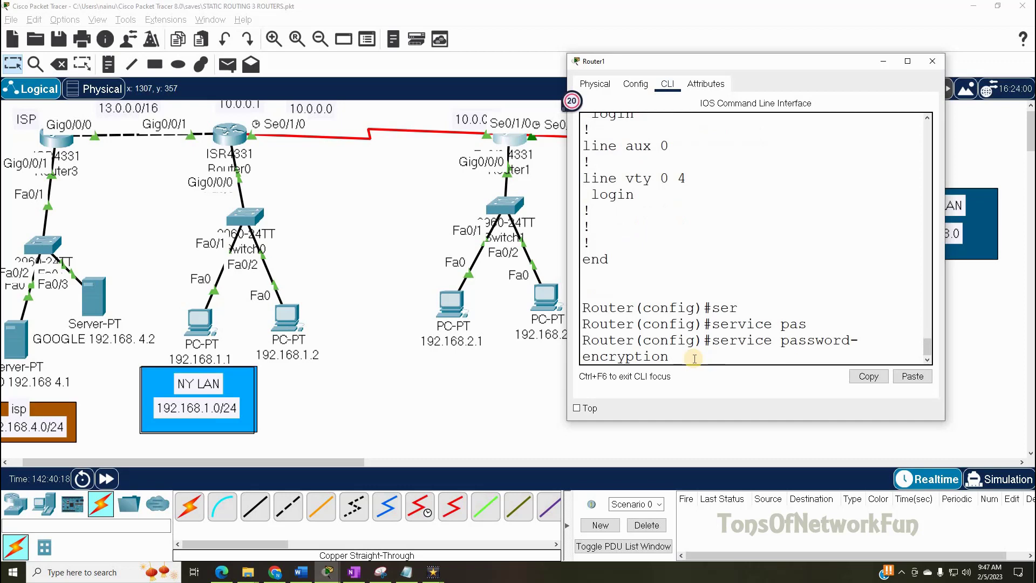
key("Return")
- List the running configuration with 'do sh run' and page down to the console line settings
type("do shr un")
key("Return")
type("do sh run")
key("Return")
key("Return")
key("Return")
key("Return")
key("Return")
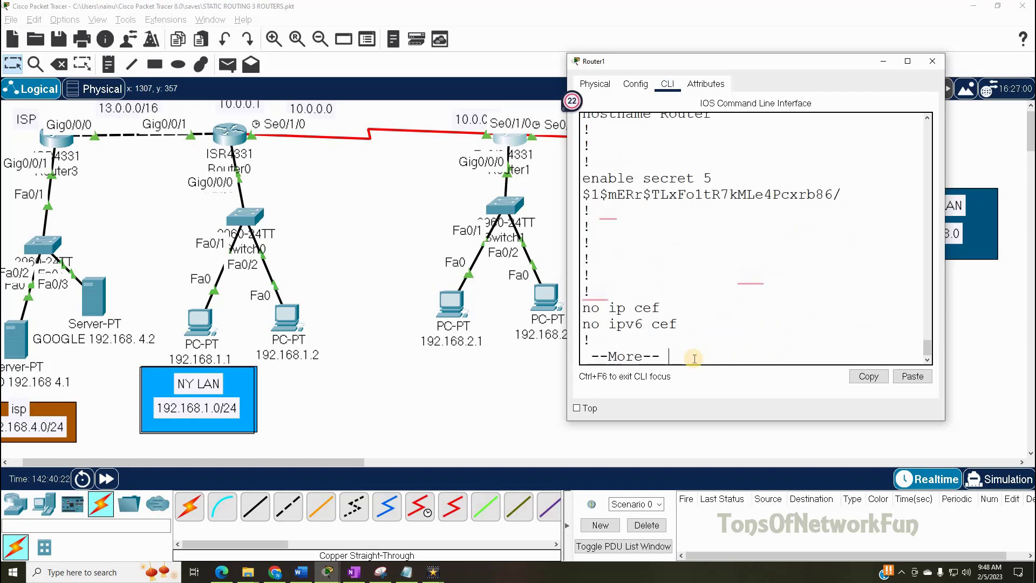
key("Return")
key("Return")
key("Return")
key("Return")
key("Return")
key("Return")
key("Return")
key("Return")
key("Return")
key("Return")
key("Return")
key("Return")
key("Return")
key("Return")
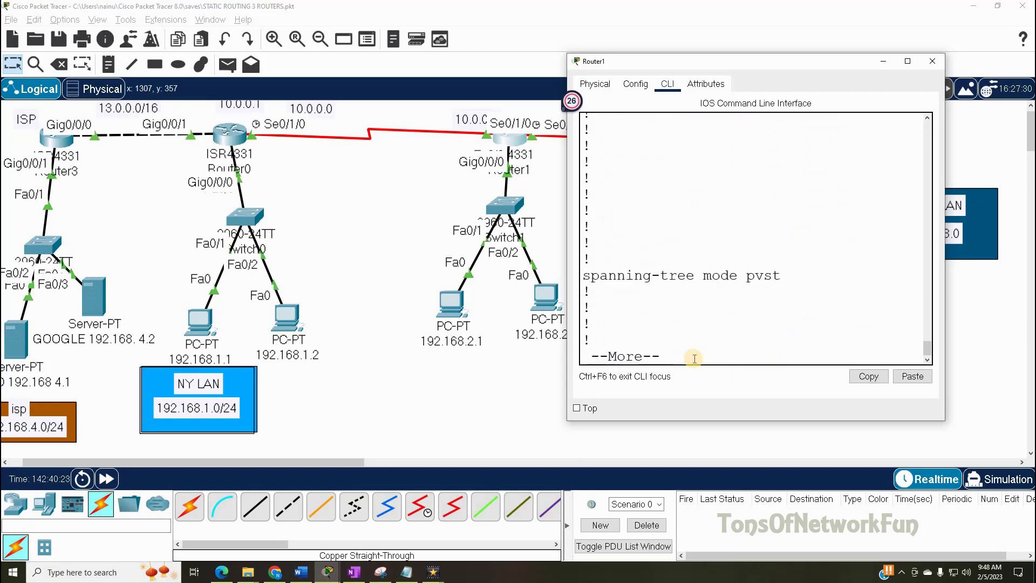
key("Return")
key("Return")
key("Return")
key("Return")
key("Return")
key("Return")
key("Return")
key("Return")
key("Return")
key("Return")
key("Return")
key("Return")
key("Return")
key("Return")
key("Return")
key("Return")
key("Return")
key("Return")
key("Return")
key("Return")
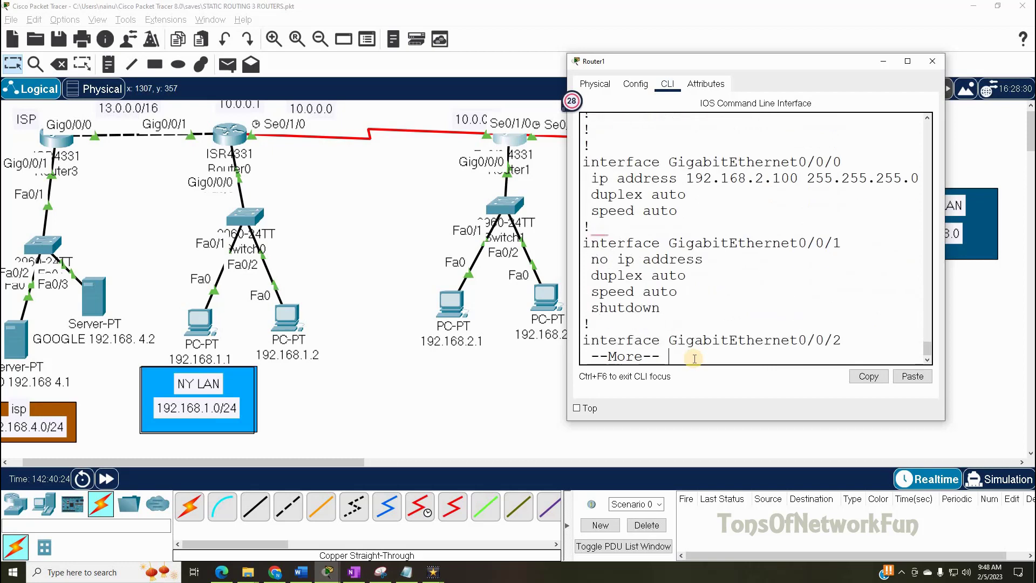
key("Return")
key("Return")
key("Return")
key("Return")
key("Return")
key("Return")
key("Return")
key("Return")
key("Return")
key("Return")
key("Return")
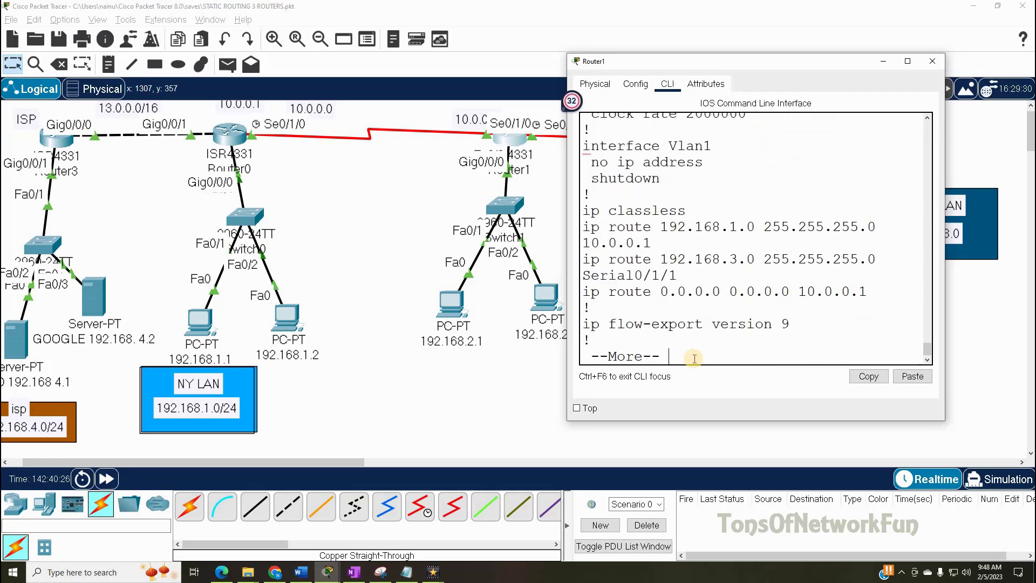
key("Return")
key("Return")
key("Return")
key("Return")
key("Return")
key("Return")
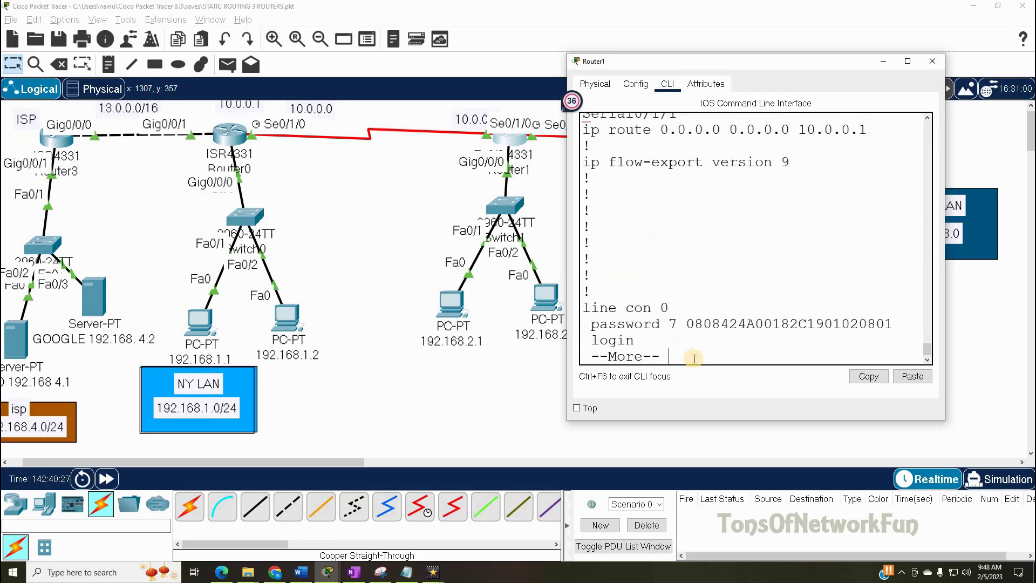
key("Return")
key("Return")
key("Return")
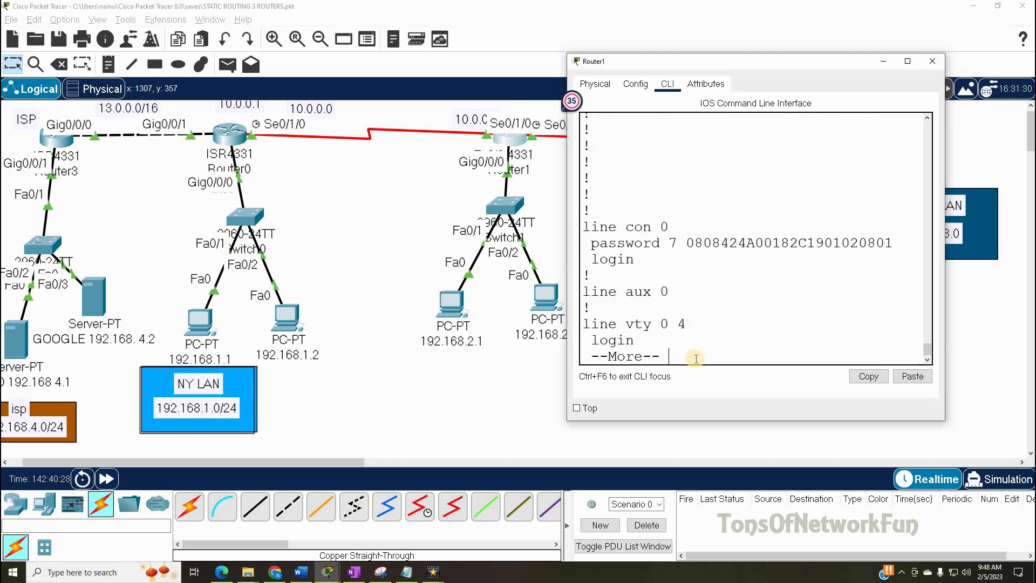
- Highlight line con 0 and its type 7 encrypted password, then finish the listing
left_click_drag(669, 228, 591, 227)
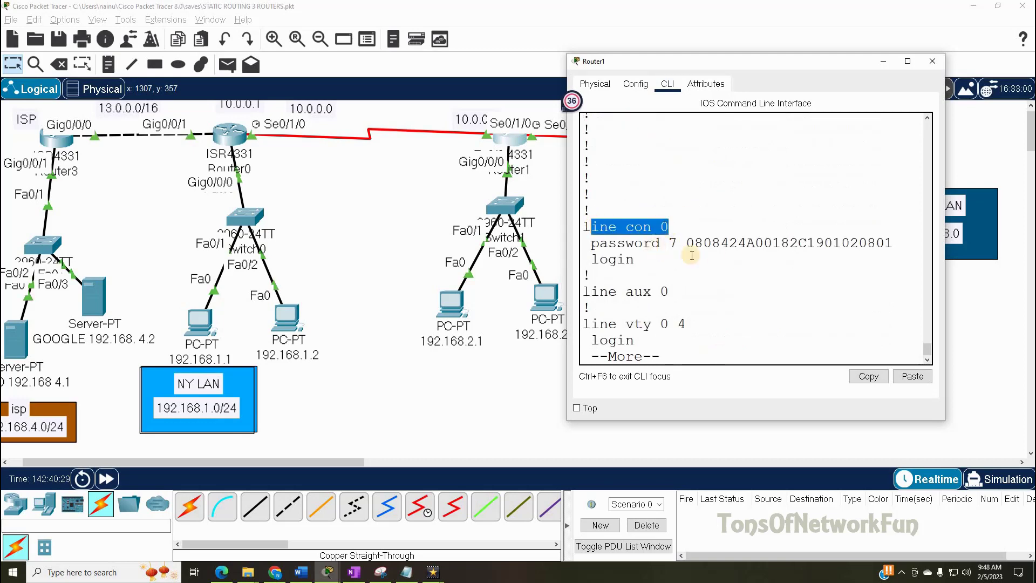
left_click_drag(684, 244, 891, 242)
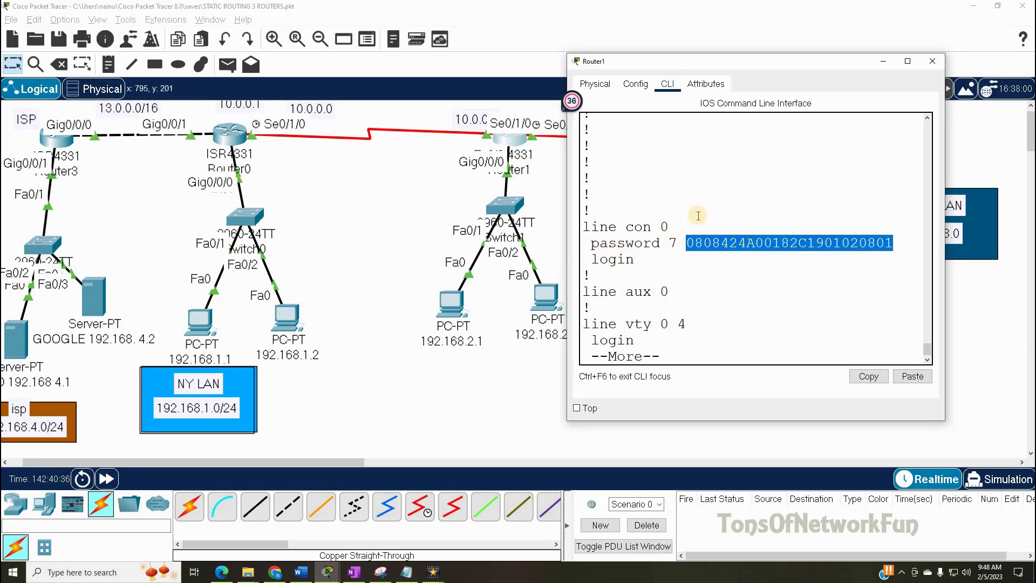
left_click(692, 299)
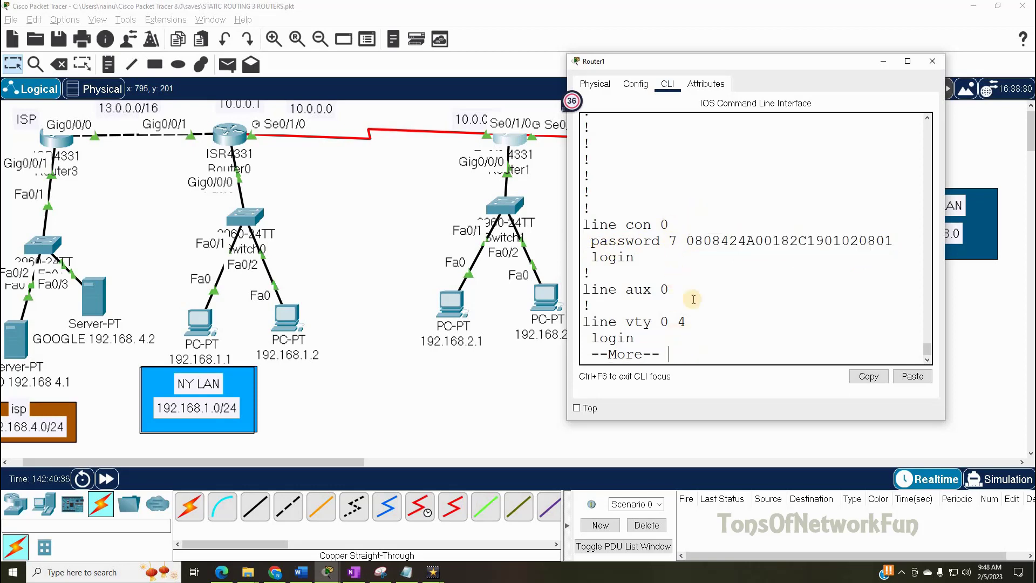
key("Return")
key("Return")
key("Return")
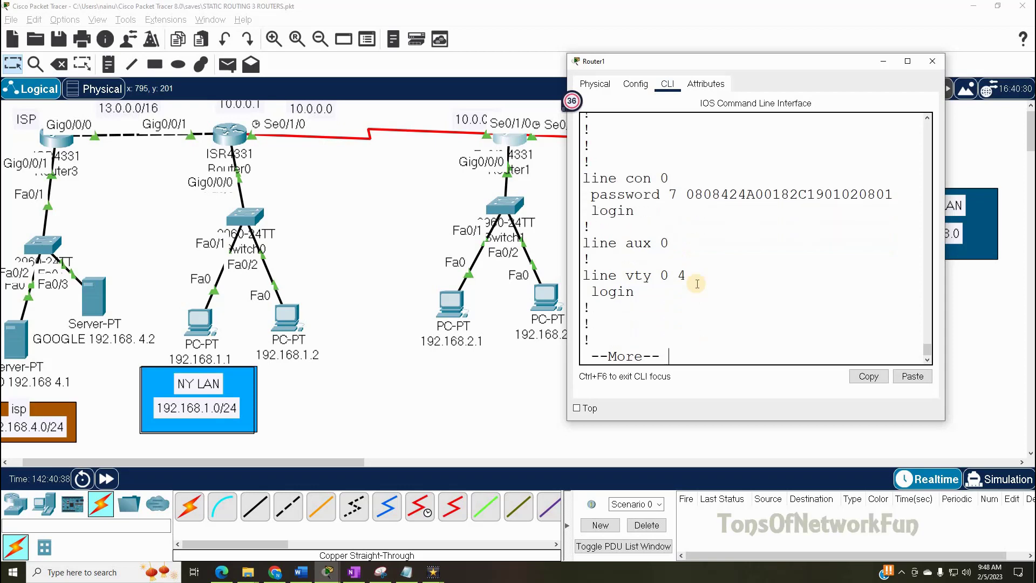
key("Return")
key("Return")
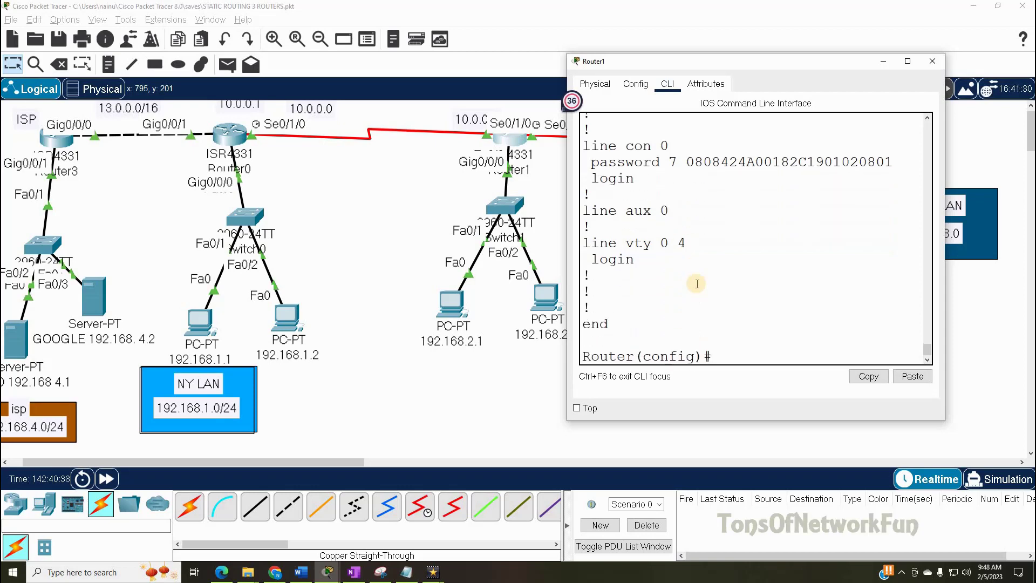
- Enter 'banner motd # Authroized Users Only! #' to set Router1's MOTD banner
type("ba")
key("Tab")
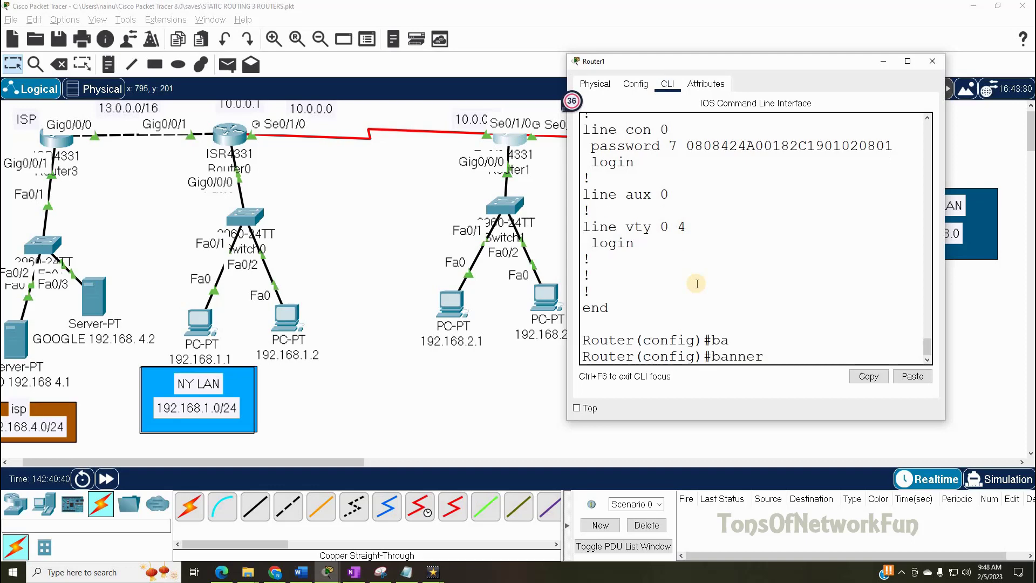
type("m")
key("Tab")
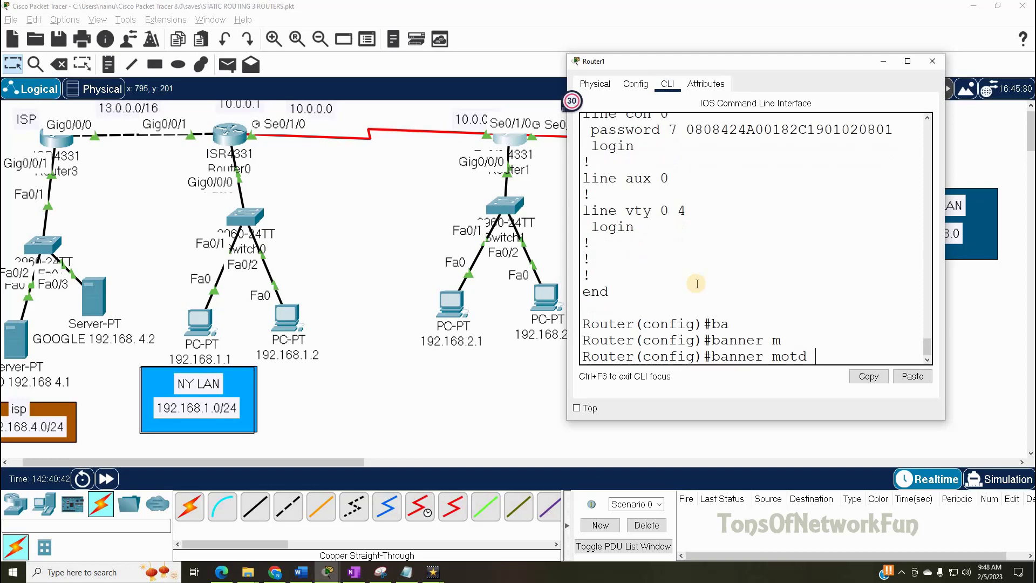
type("#")
type(" Au")
type("thro")
type("ized U")
type("sers Only")
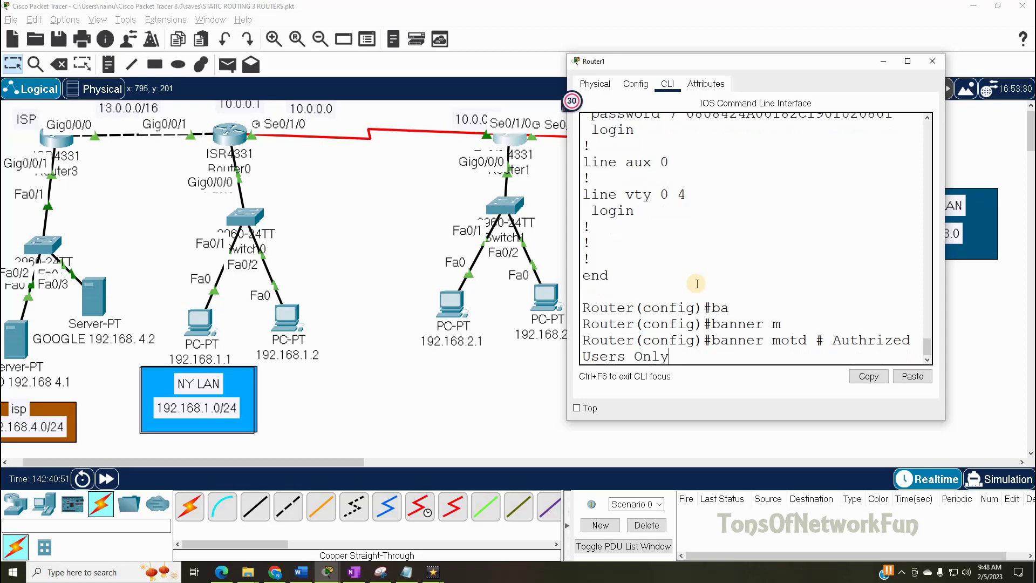
type("! #")
key("Return")
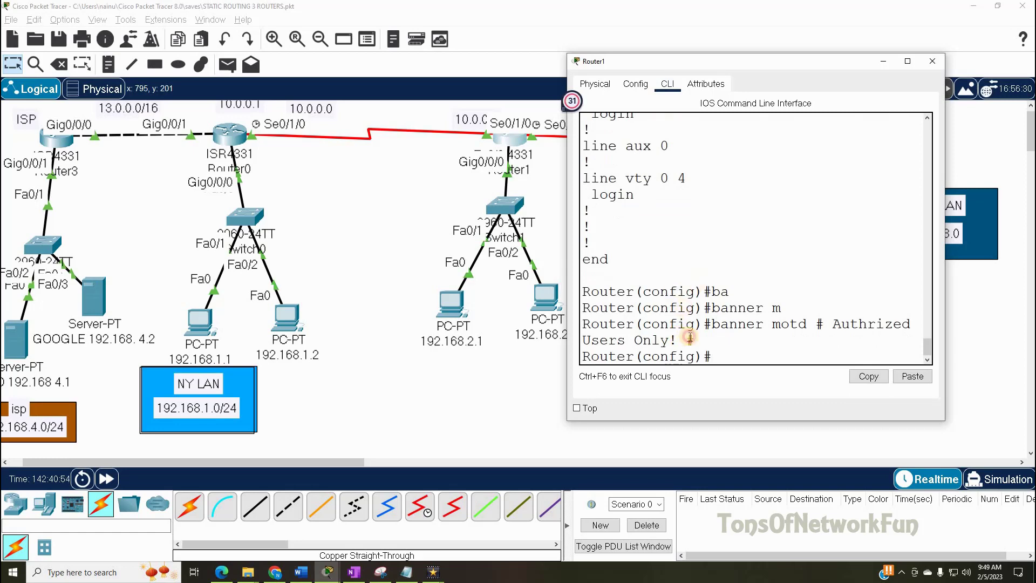
double_click(819, 323)
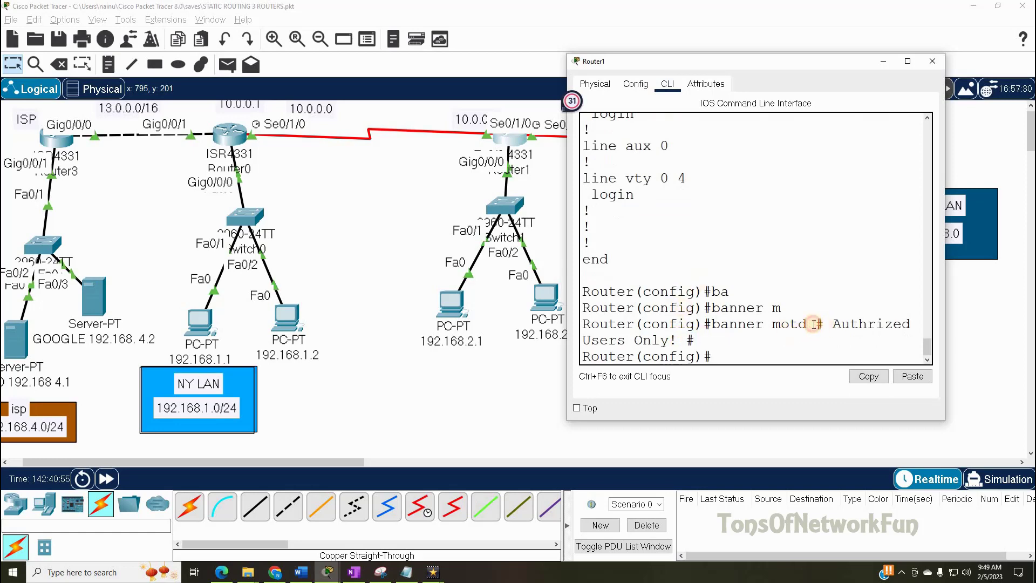
left_click(688, 340)
- Run 'do sh run' and page through the interfaces, routes, banner motd and line sections to the end
type("do sh run")
key("Return")
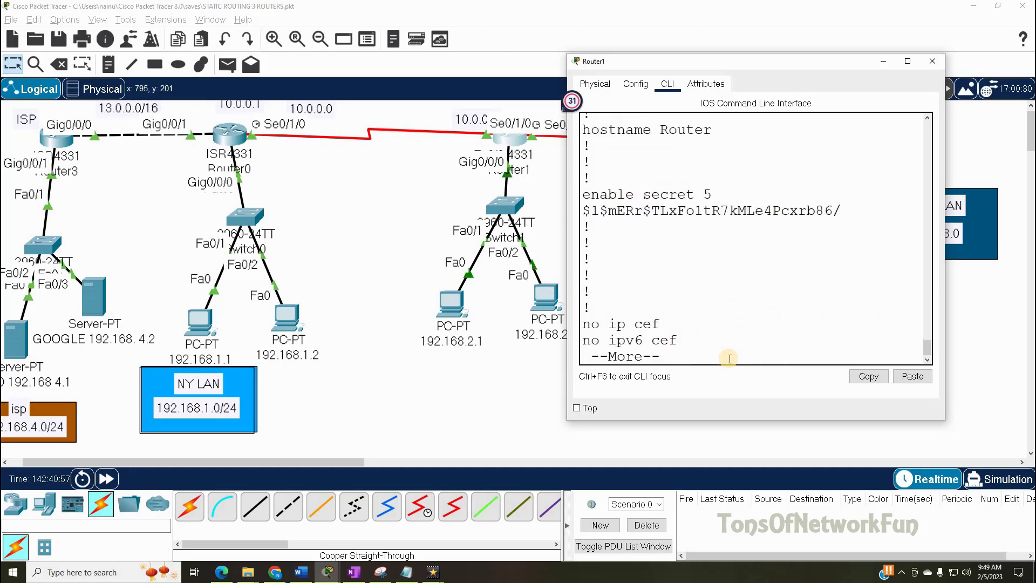
key("Return")
key("Return")
key("Return")
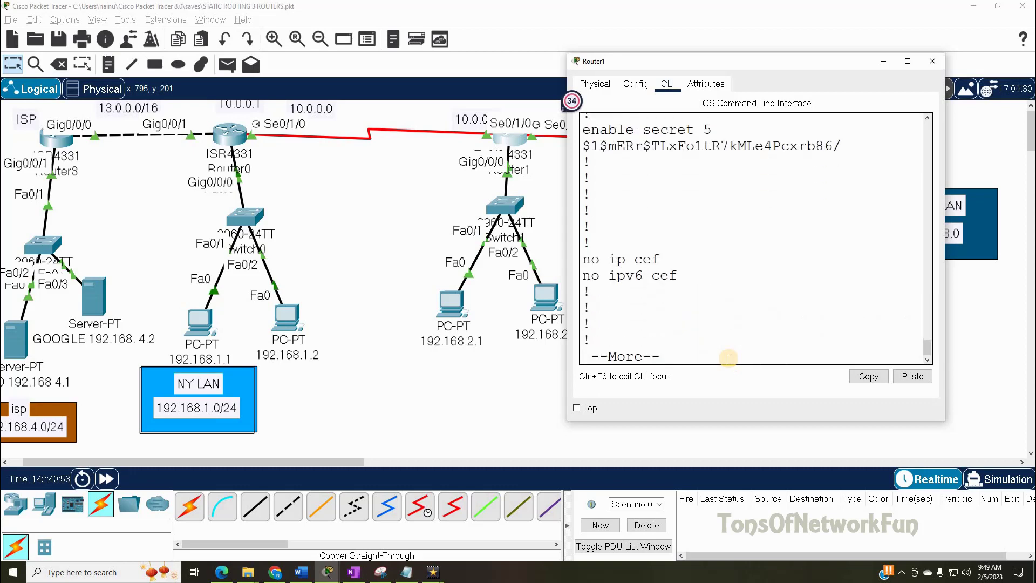
key("Return")
key("Return")
key("Return")
key("Return")
key("Return")
key("Return")
key("Return")
key("Return")
key("Return")
key("Return")
key("Return")
key("Return")
key("Return")
key("Return")
key("Return")
key("Return")
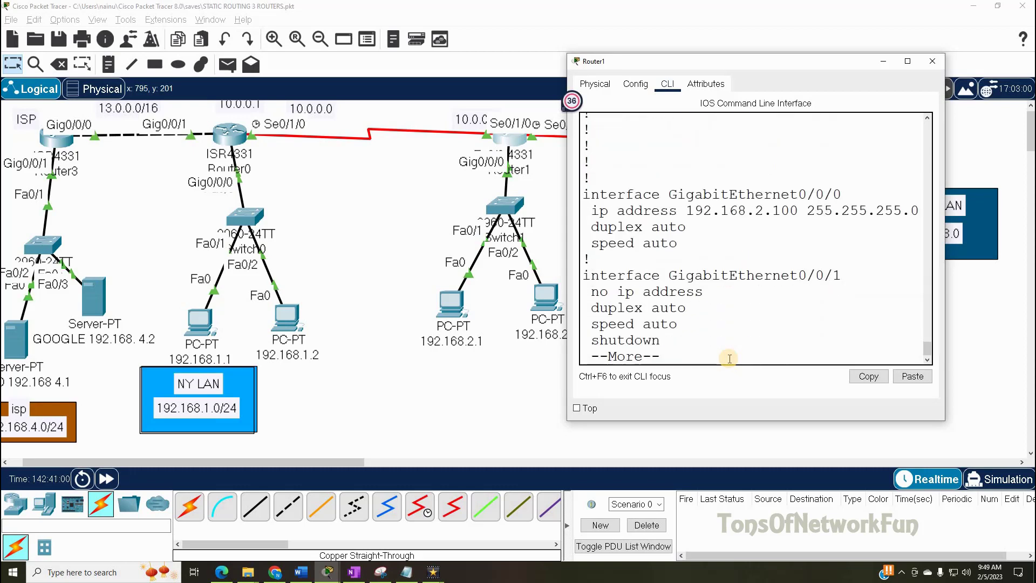
key("Return")
key("Return")
key("Return")
key("Return")
key("Return")
key("Return")
key("Return")
key("Return")
key("Return")
key("Return")
key("Return")
key("Return")
key("Return")
key("Return")
key("Return")
key("Return")
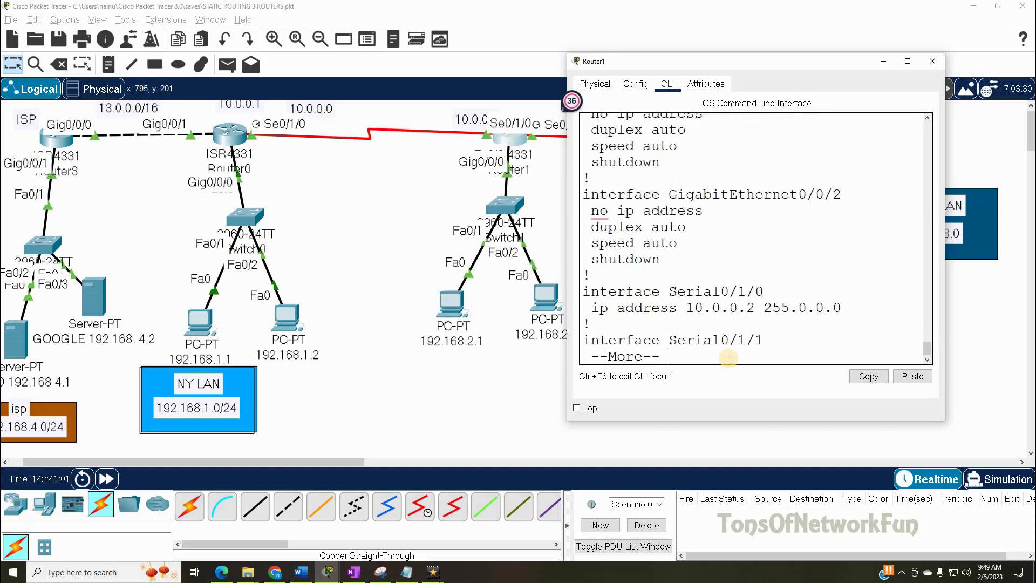
key("Return")
key("Return")
key("Return")
key("Return")
key("Return")
key("Return")
key("Return")
key("Return")
key("Return")
key("Return")
key("Return")
key("Return")
key("Return")
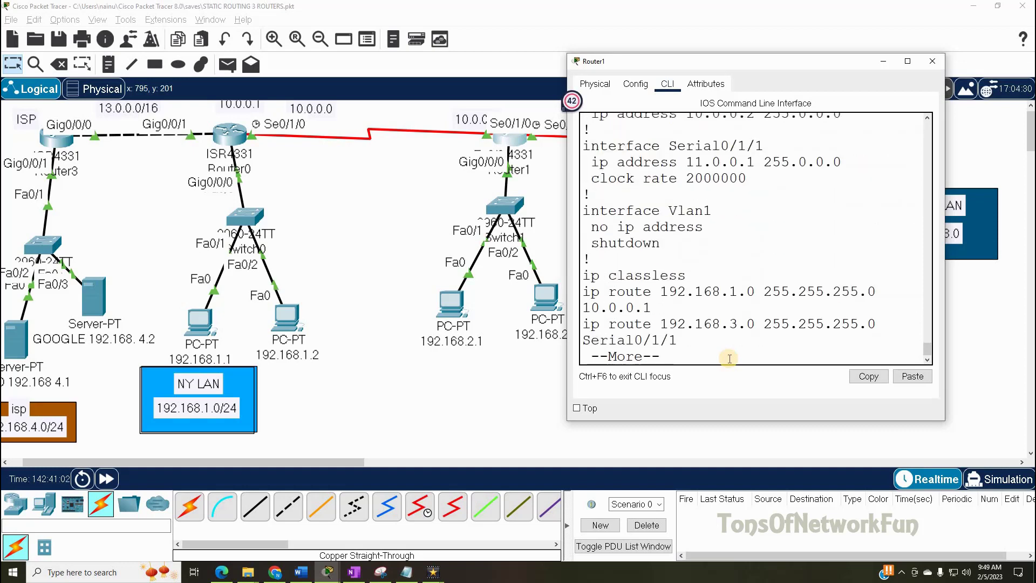
key("Return")
key("Return")
key("Return")
key("Return")
key("Return")
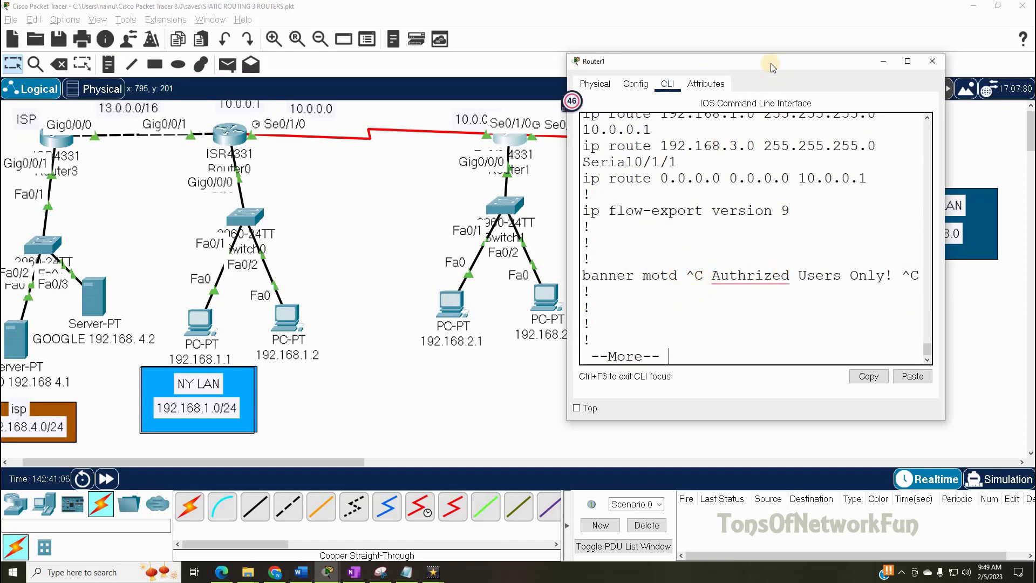
mouse_move(770, 63)
left_mouse_down()
mouse_move(755, 54)
mouse_move(765, 45)
left_mouse_up()
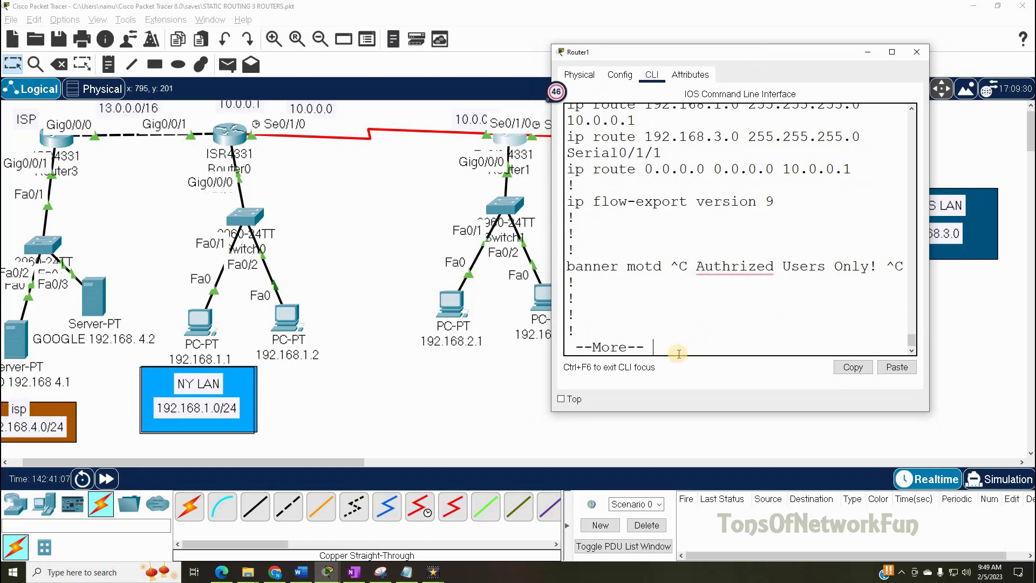
key("Return")
key("Return")
key("Return")
key("Return")
key("Return")
key("Return")
key("Return")
key("Return")
key("Return")
key("Return")
key("Return")
key("Return")
key("Return")
key("Return")
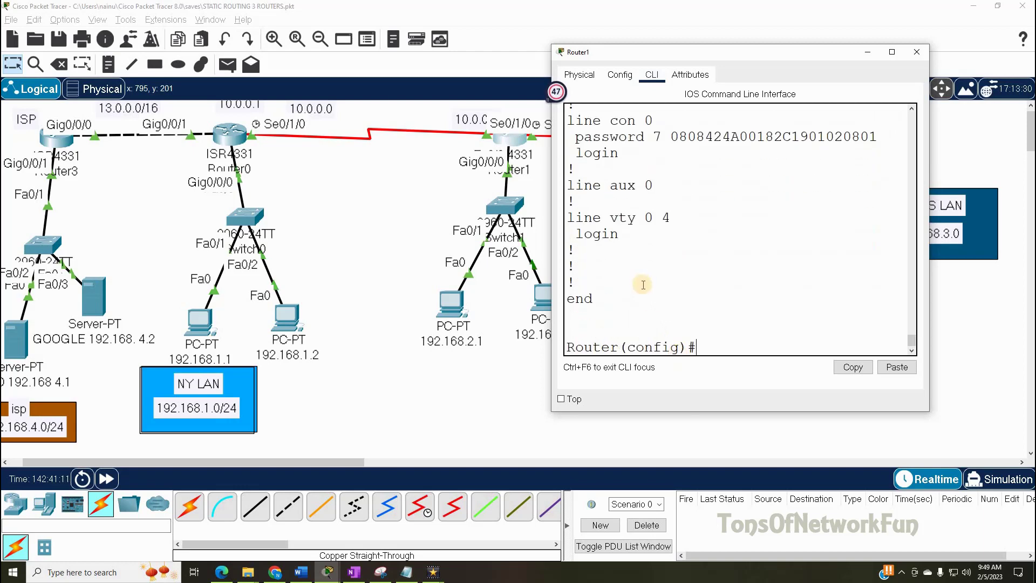
scroll(643, 285, "up", 2)
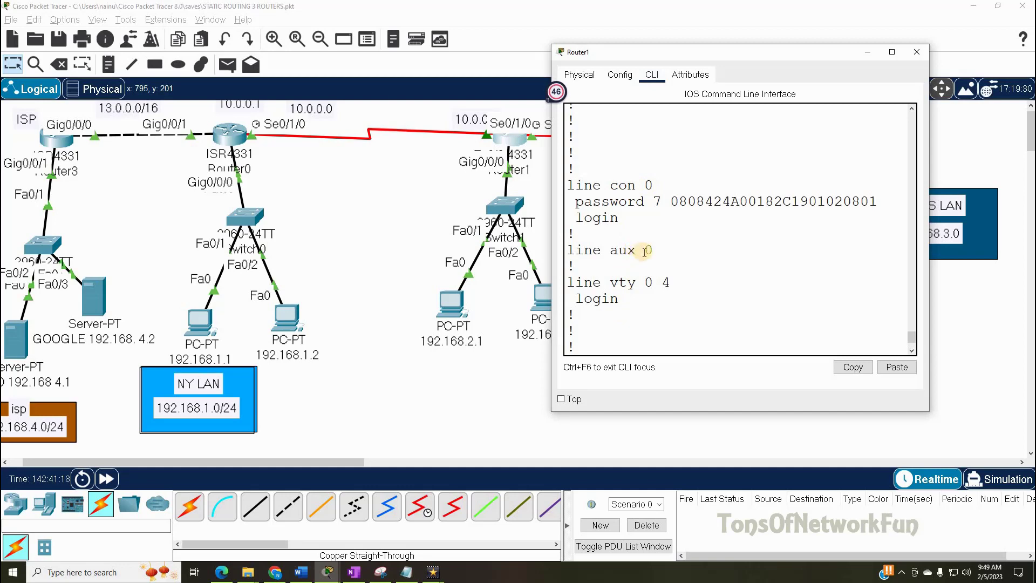
key("space")
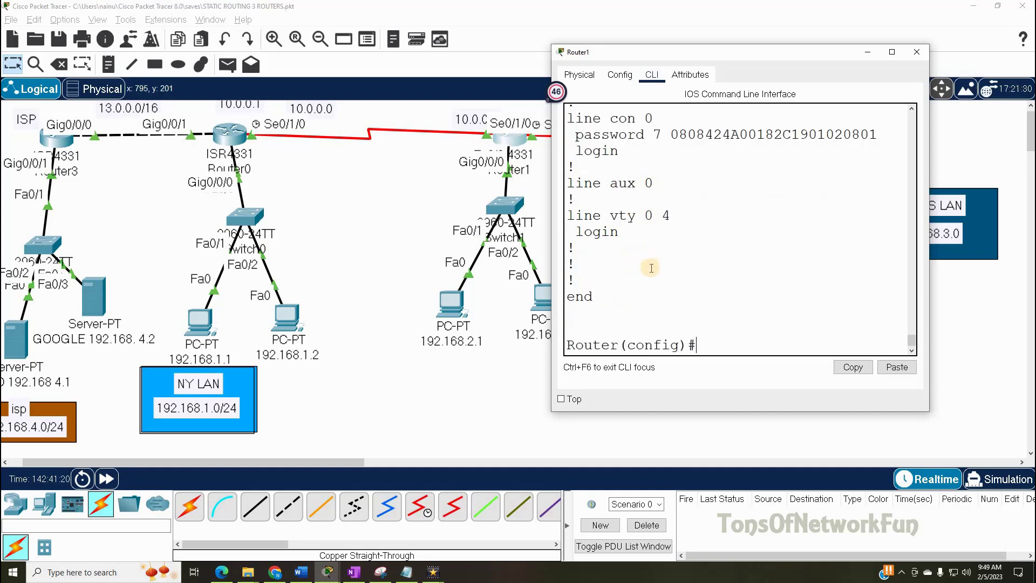
- Under 'line aux 0', set the line password and add the login command
type("line aux 0")
key("Return")
type("pas")
key("Tab")
type("IndiaInside")
key("Return")
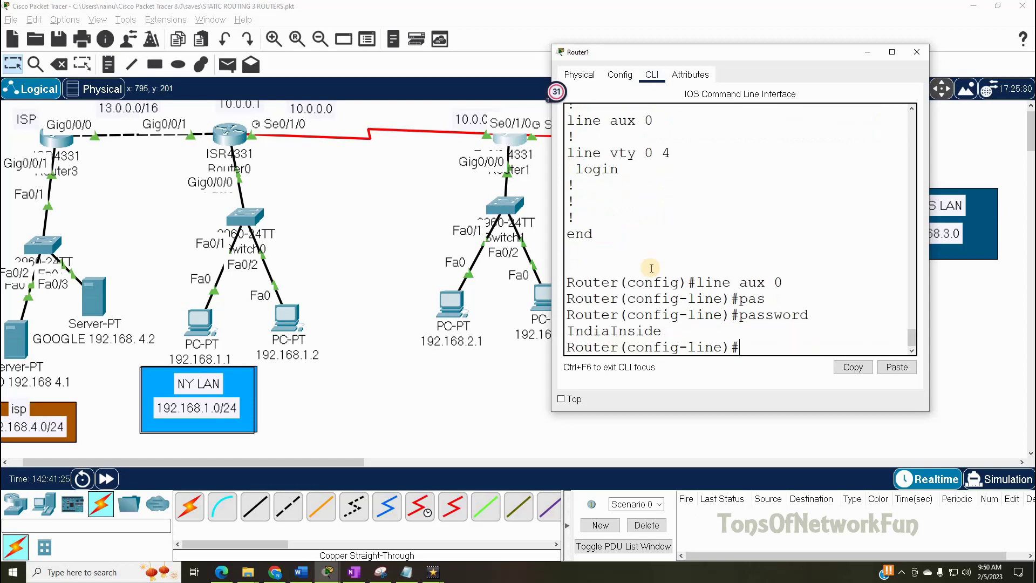
type("login")
key("Return")
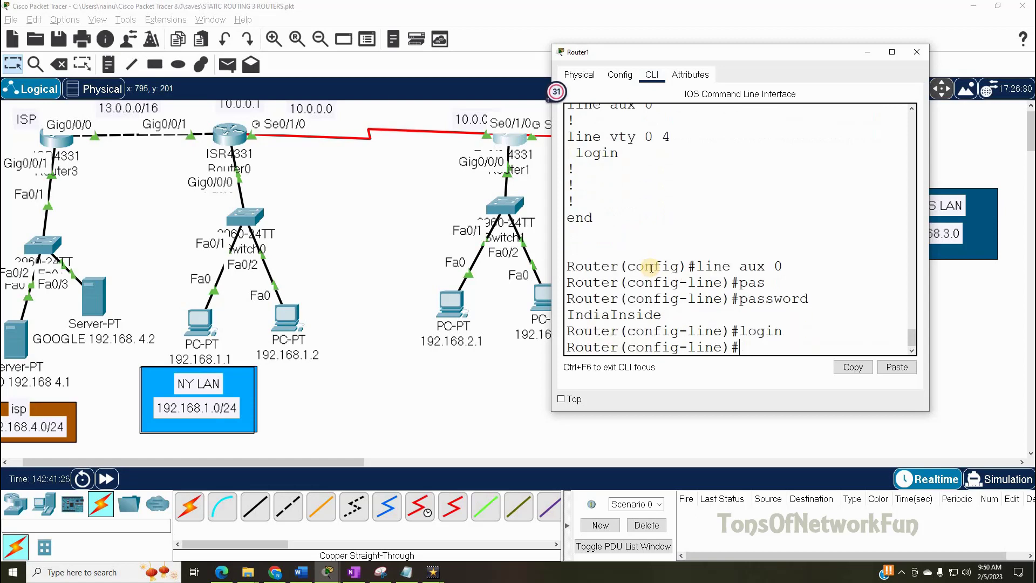
key("Return")
key("Return")
key("Return")
key("Return")
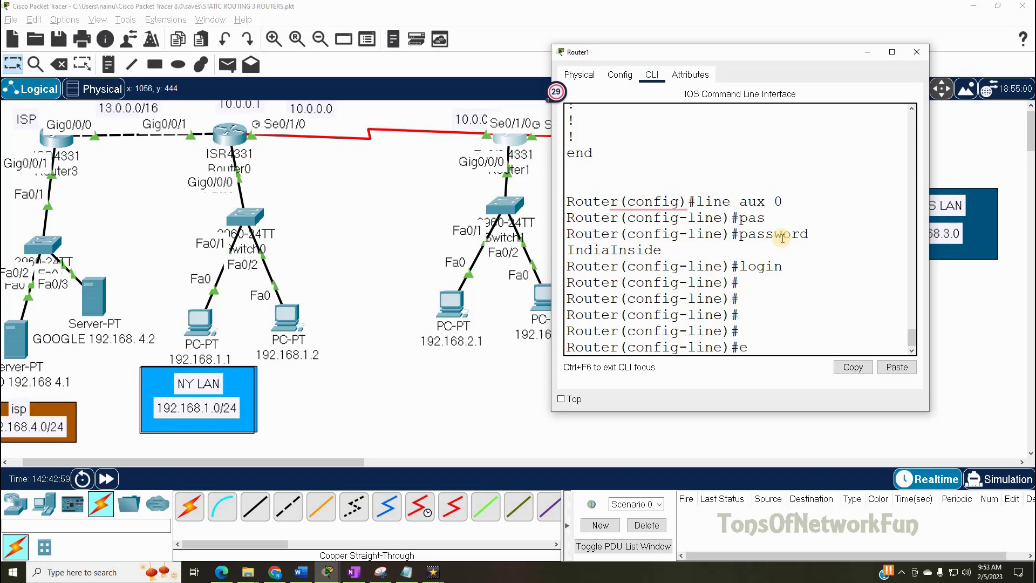
- Exit line configuration, list the running config and page down to the line sections
type("xit")
key("Return")
type("do sh run")
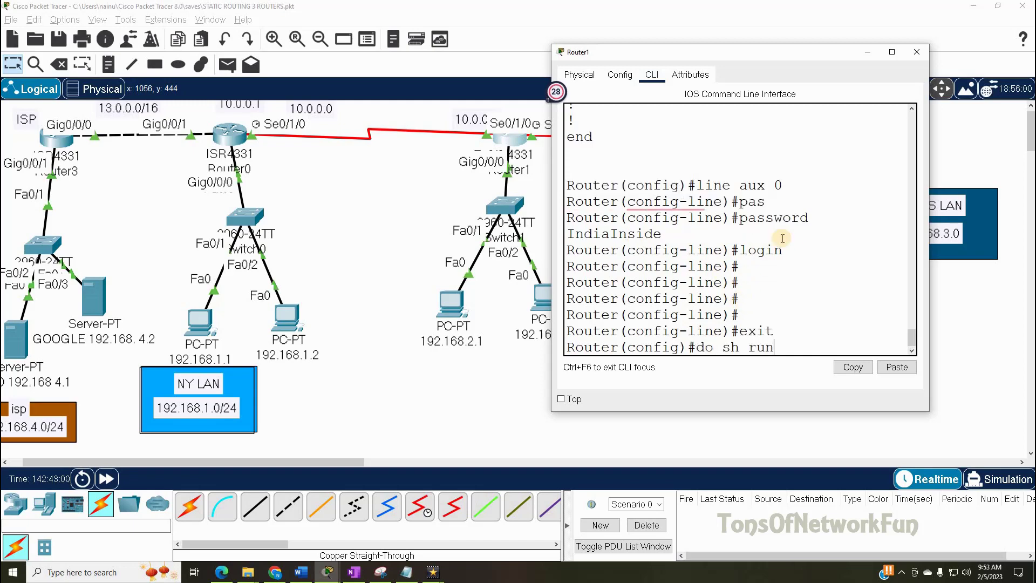
key("Return")
key("space")
key("space")
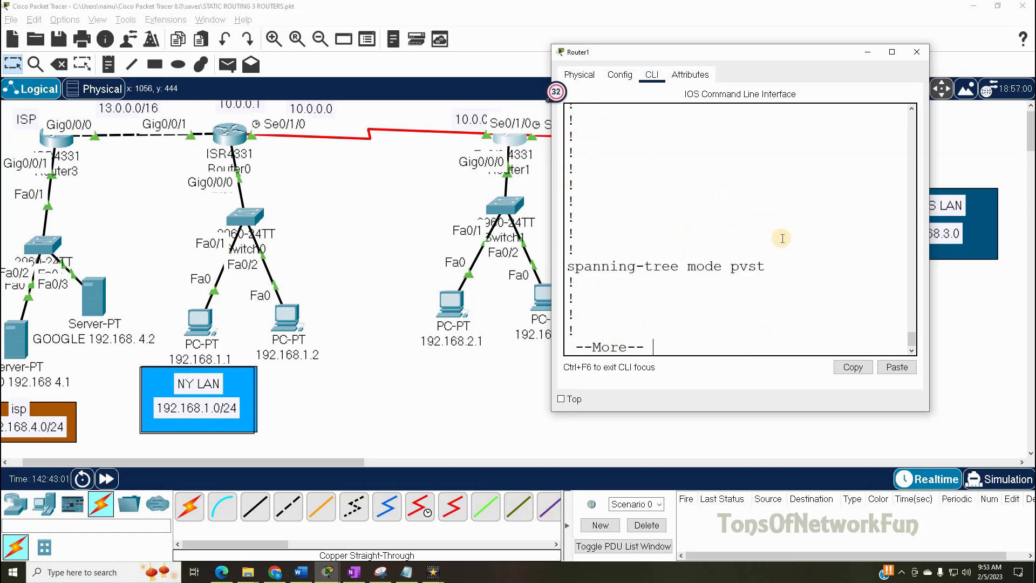
key("Return")
key("Return")
key("Return")
key("Return")
key("Return")
key("Return")
key("Return")
key("Return")
key("Return")
key("Return")
key("Return")
key("Return")
key("Return")
key("Return")
key("Return")
key("Return")
key("Return")
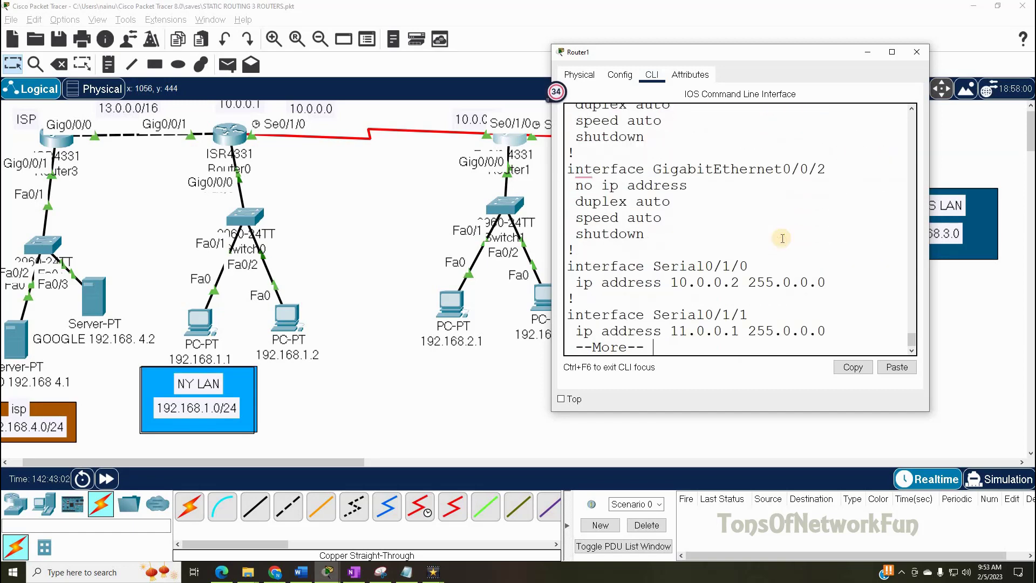
key("Return")
key("Return")
key("Return")
key("Return")
key("Return")
key("Return")
key("Return")
key("Return")
key("Return")
key("Return")
key("Return")
key("Return")
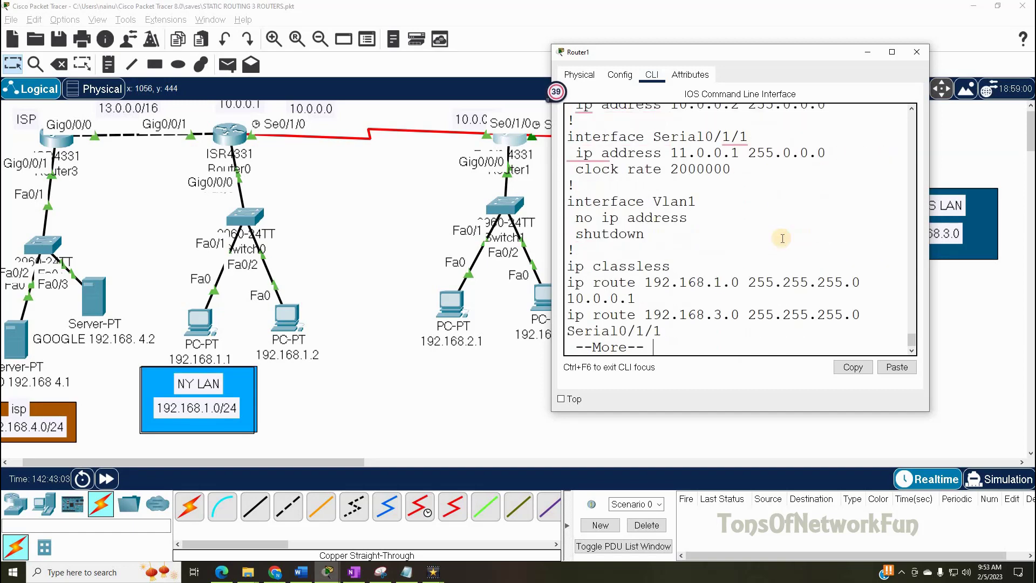
key("Return")
key("Return")
key("Return")
key("Return")
key("Return")
key("Return")
key("Return")
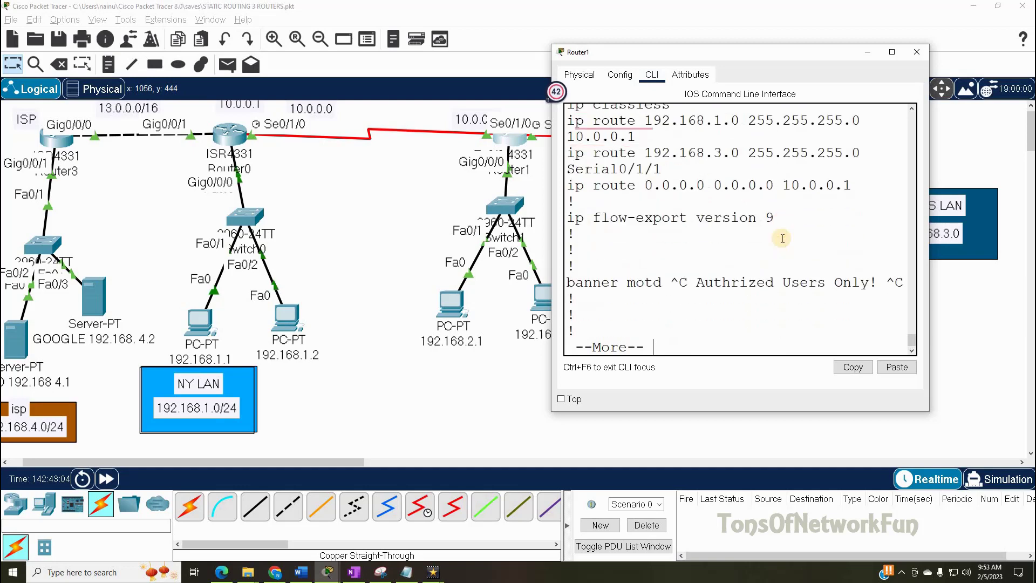
key("Return")
key("Return")
key("Return")
key("Return")
key("Return")
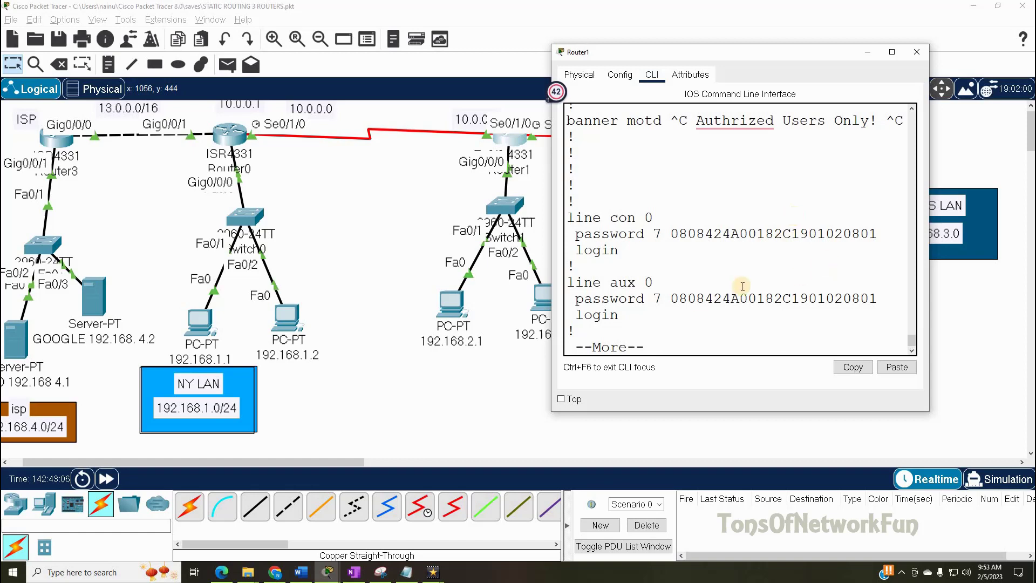
- Highlight the line aux 0 type 7 encrypted password and page to the end of the listing
left_click_drag(673, 296, 884, 302)
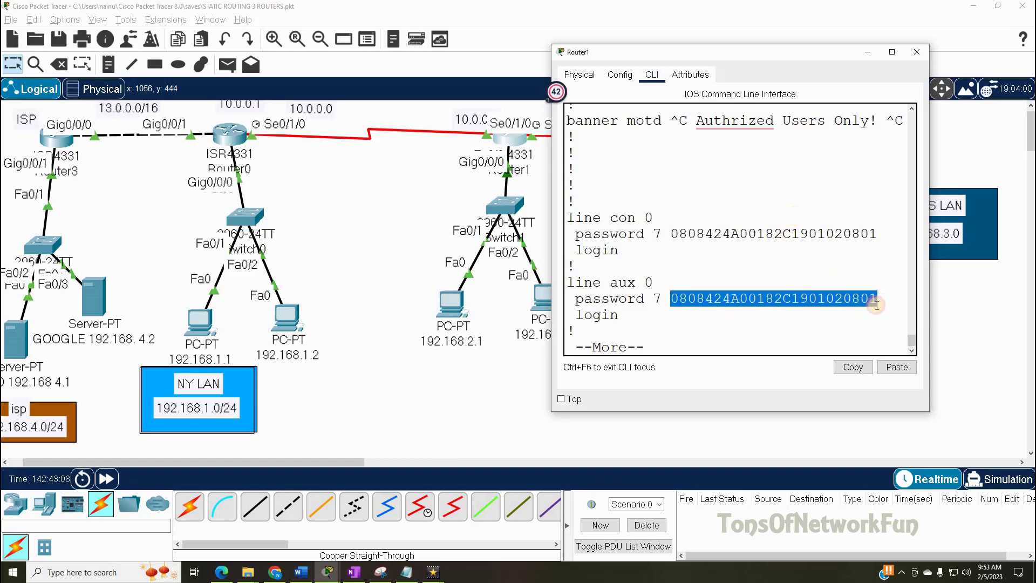
left_click(671, 345)
key("Return")
key("Return")
key("Return")
key("Return")
key("Return")
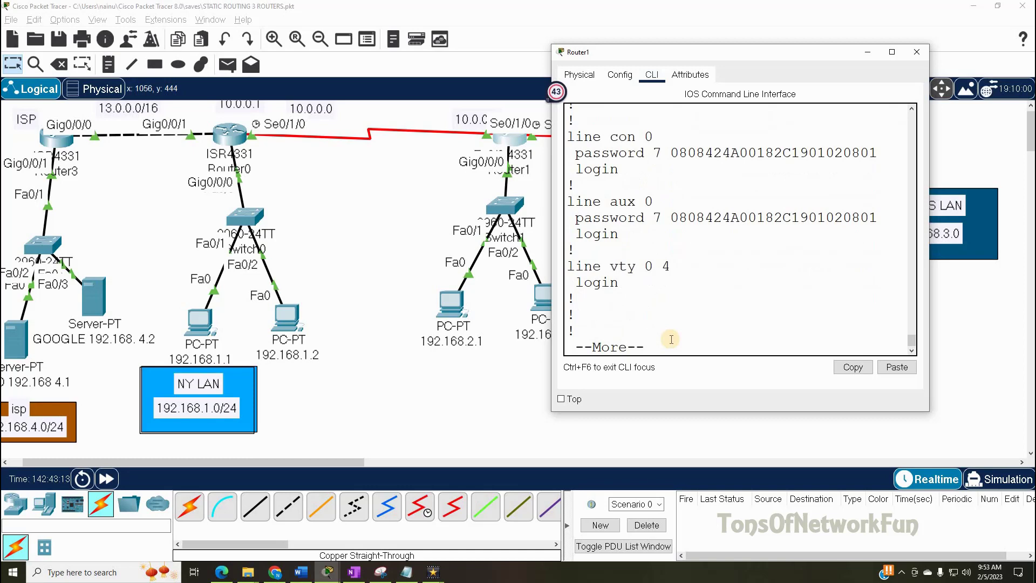
key("space")
- Under 'line vty 0 4', set the line password and add the login command
type("l")
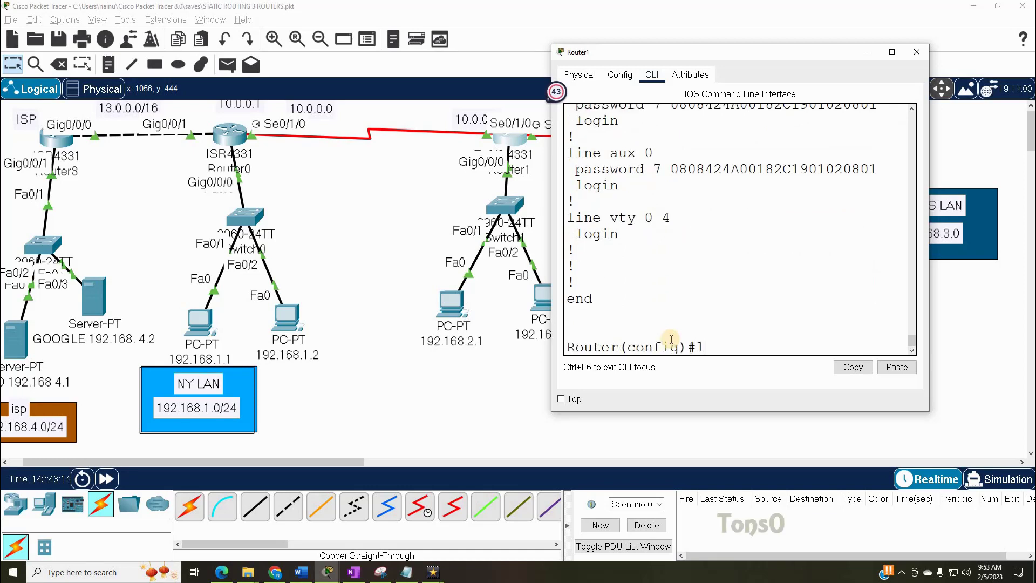
type("ine vty 0 4")
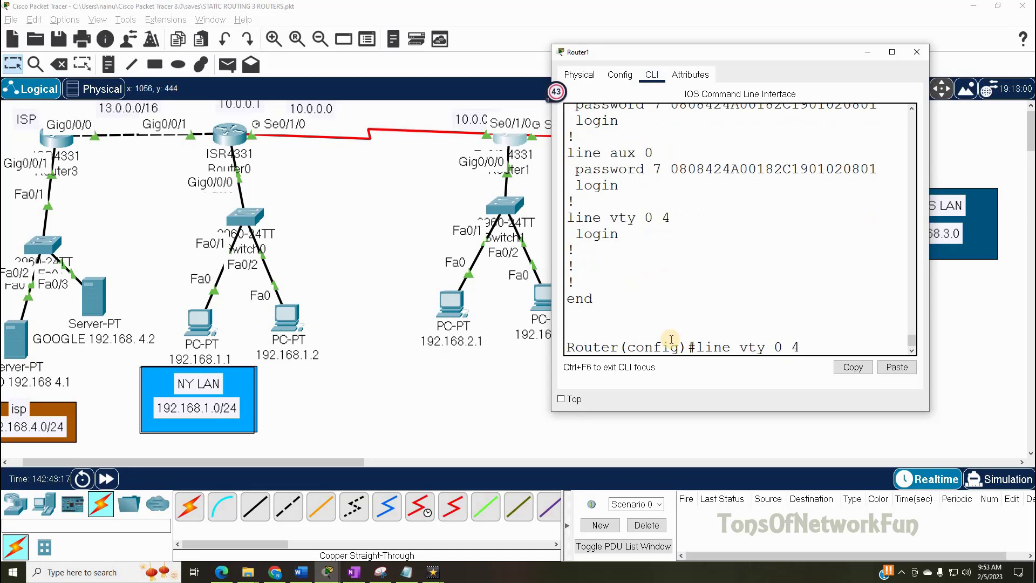
key("Return")
type("pas")
key("Tab")
type("India")
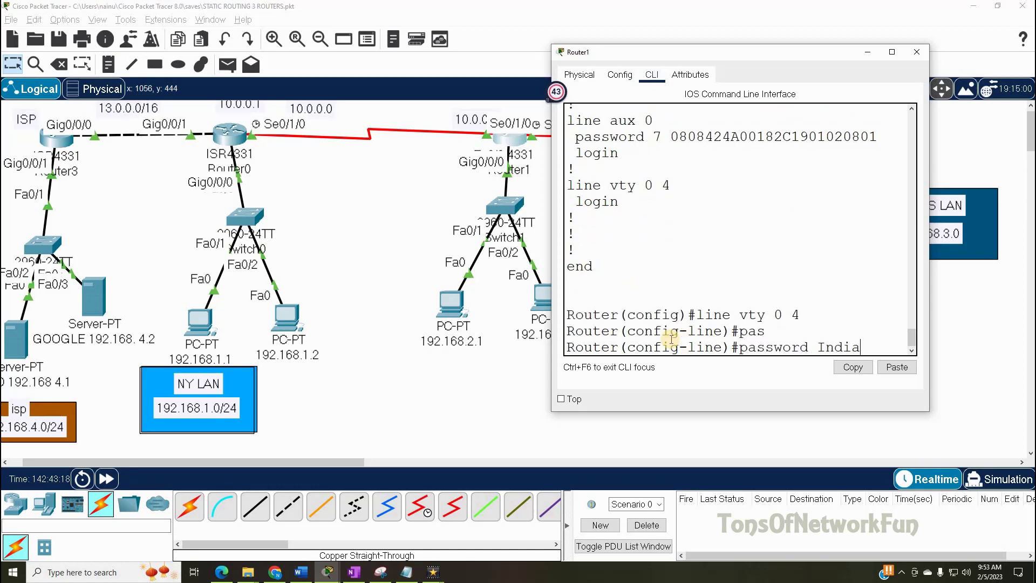
type("Inside")
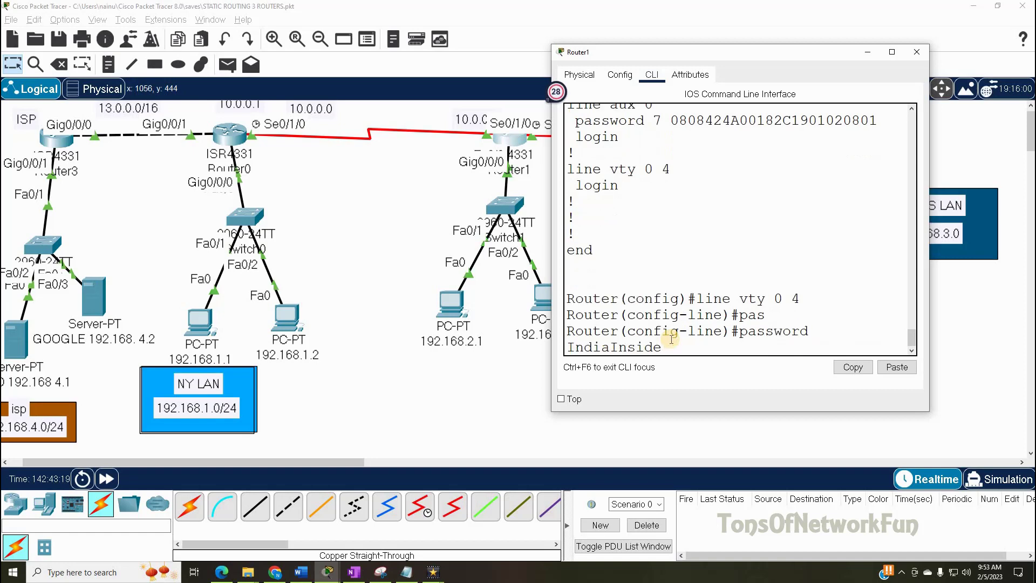
key("Return")
type("login")
key("Return")
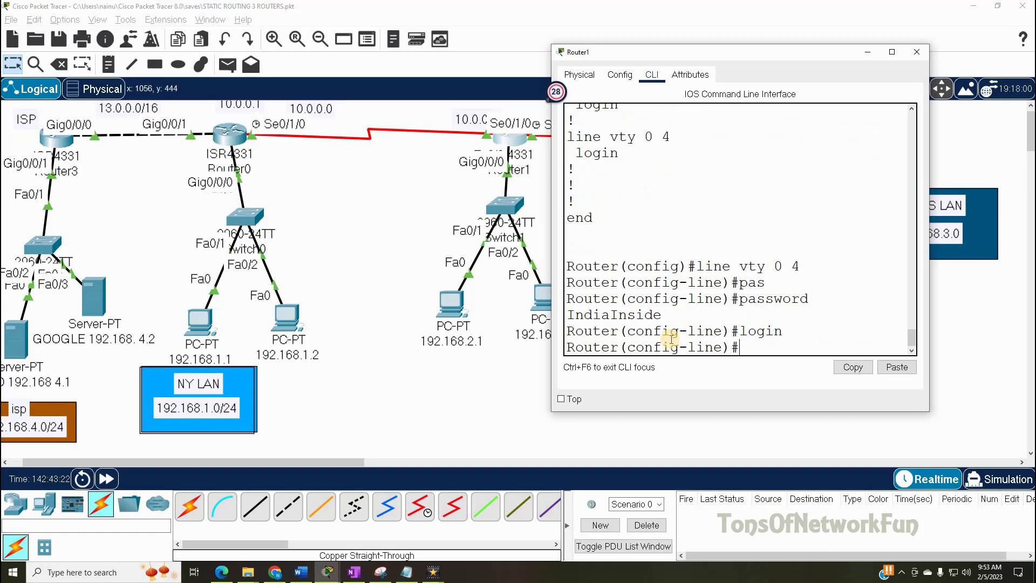
- Exit line configuration and list the running configuration with 'do sh run'
type("exit")
key("Return")
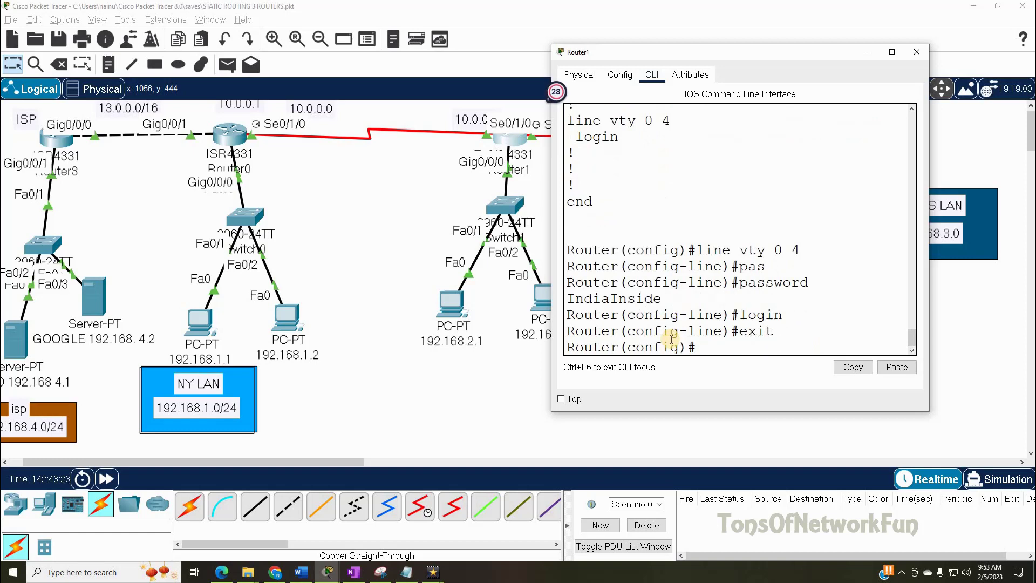
type("do sh run")
key("Return")
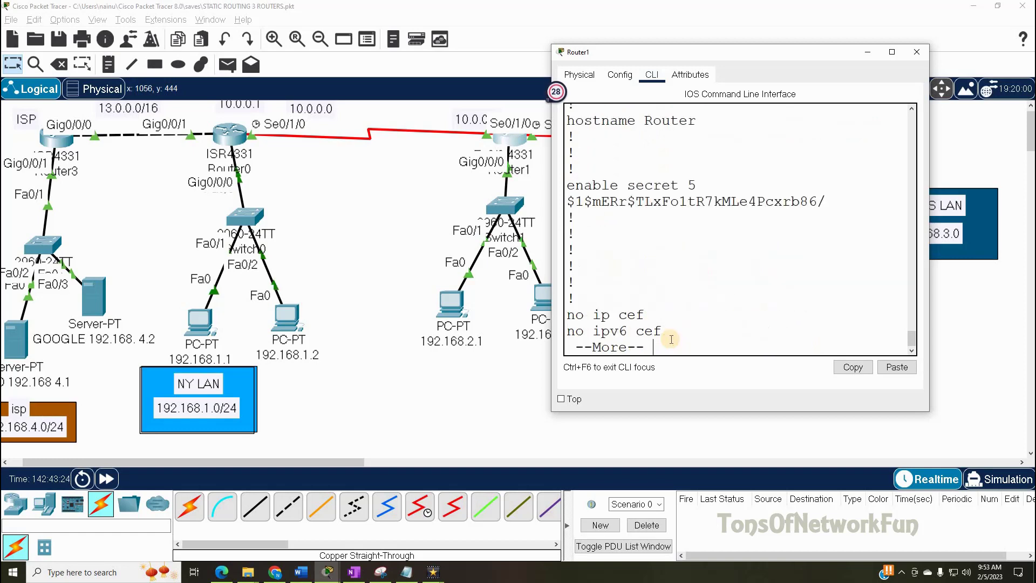
- Page past the interfaces and banner motd, then highlight the vty 0 4 type 7 password hash
key("Return")
key("Return")
key("Return")
key("Return")
key("Return")
key("Return")
key("Return")
key("Return")
key("Return")
key("Return")
key("Return")
key("Return")
key("Return")
key("Return")
key("Return")
key("Return")
key("Return")
key("Return")
key("Return")
key("Return")
key("Return")
key("Return")
key("Return")
key("Return")
key("Return")
key("Return")
key("Return")
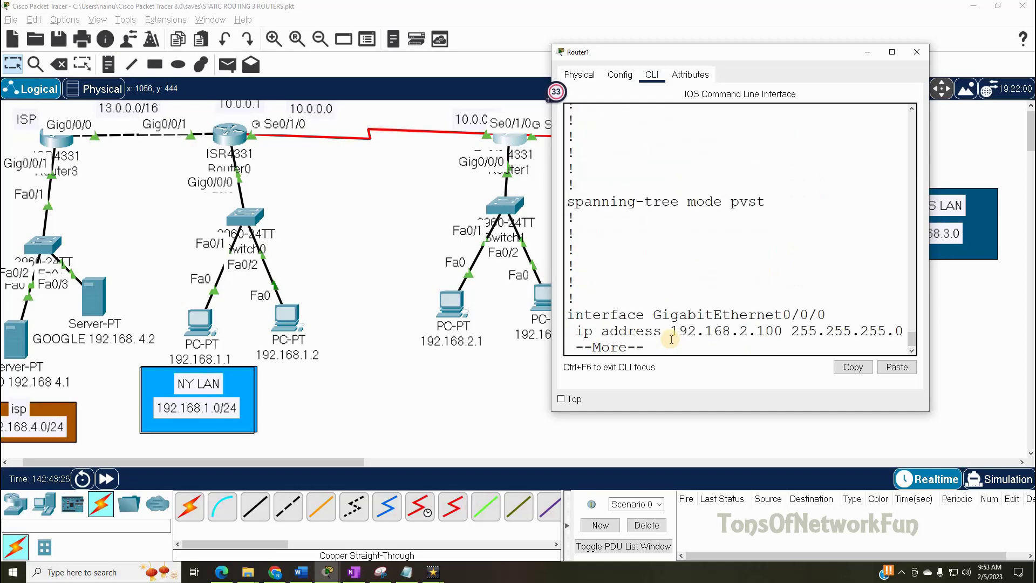
key("Return")
key("Return")
key("Return")
key("Return")
key("Return")
key("Return")
key("Return")
key("Return")
key("Return")
key("Return")
key("Return")
key("Return")
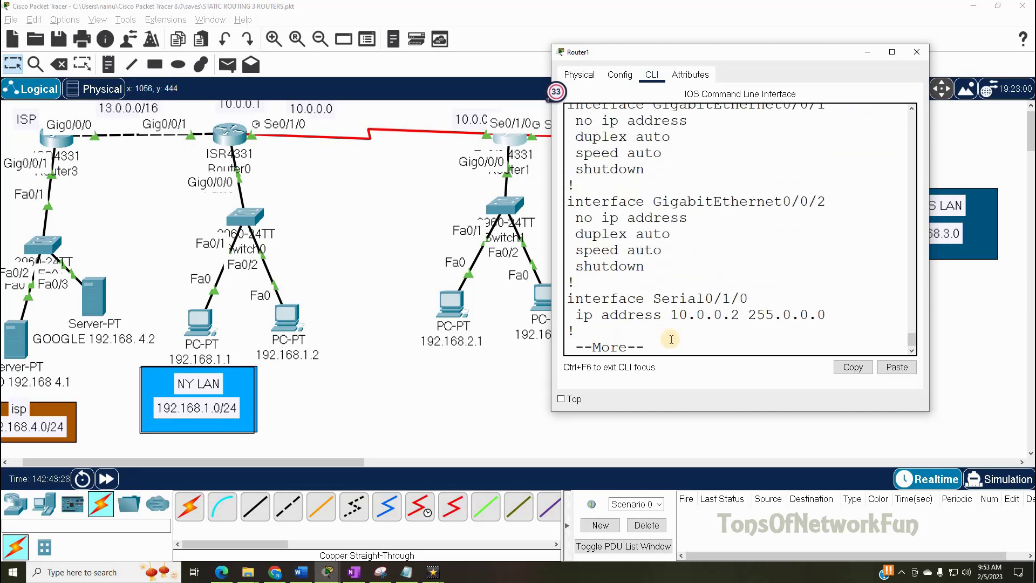
key("Return")
key("Return")
key("Return")
key("Return")
key("Return")
key("Return")
key("Return")
key("Return")
key("Return")
key("Return")
key("Return")
key("Return")
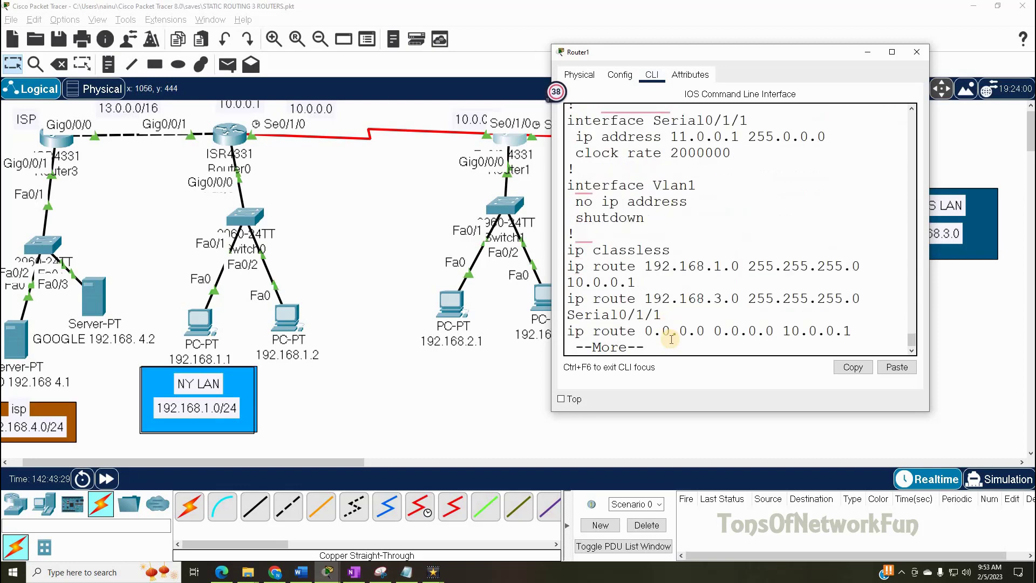
key("Return")
key("Return")
key("Return")
key("Return")
key("Return")
key("Return")
key("Return")
key("Return")
key("Return")
key("Return")
key("Return")
key("Return")
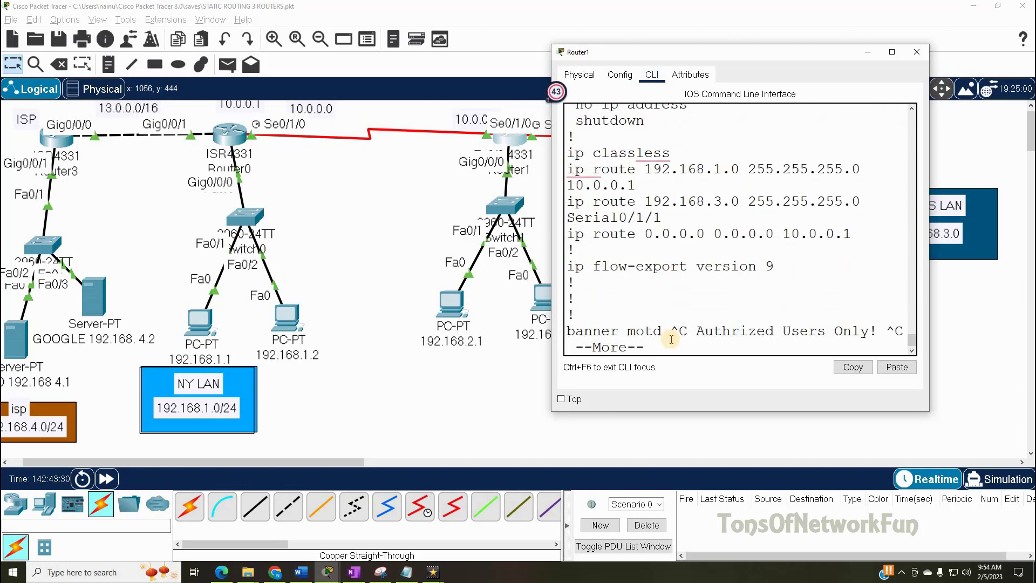
left_click_drag(671, 263, 880, 270)
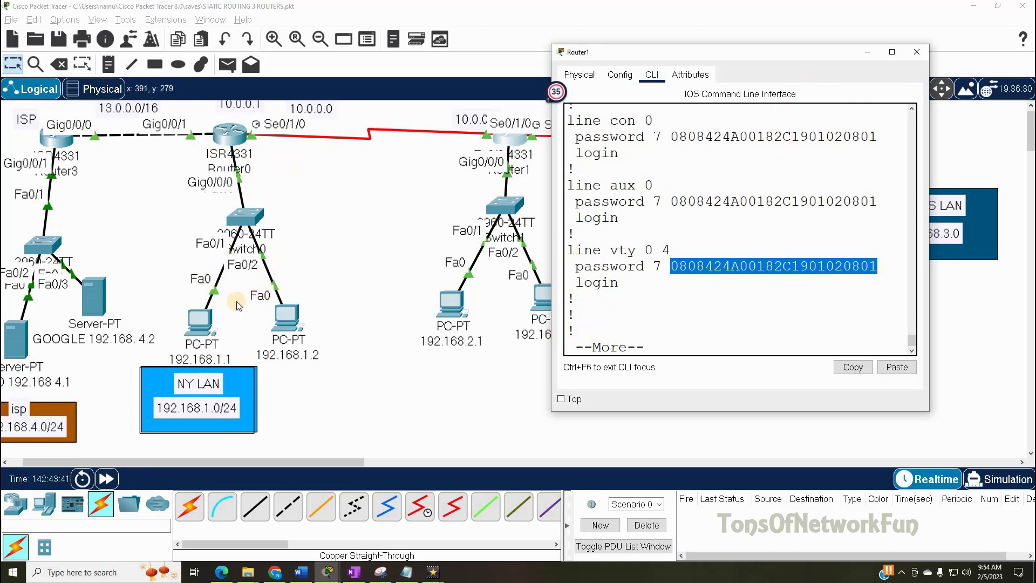
- Launch the Telnet / SSH Client on PC 192.168.2.1's Desktop and move its window left
left_click(465, 304)
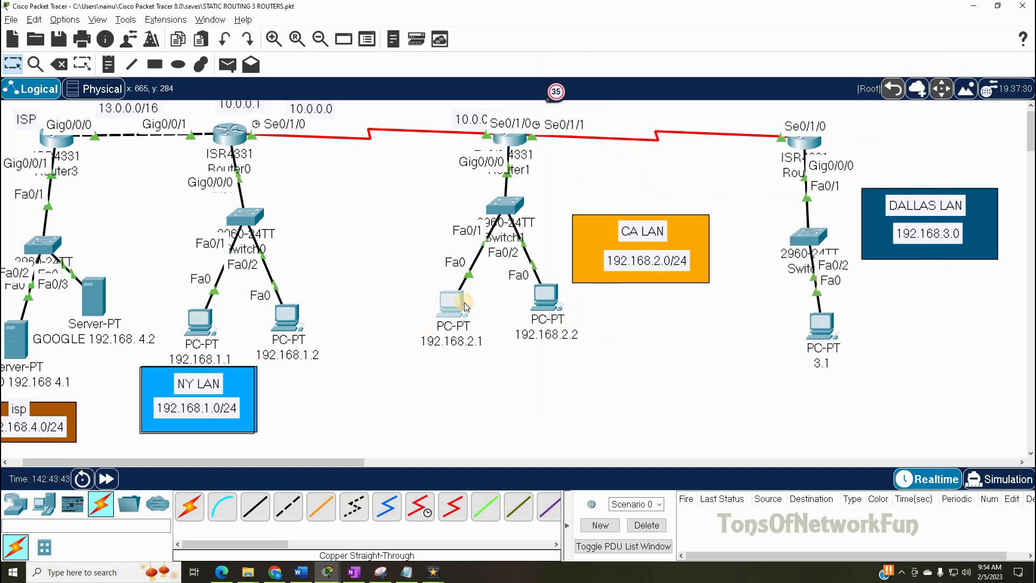
left_click(456, 308)
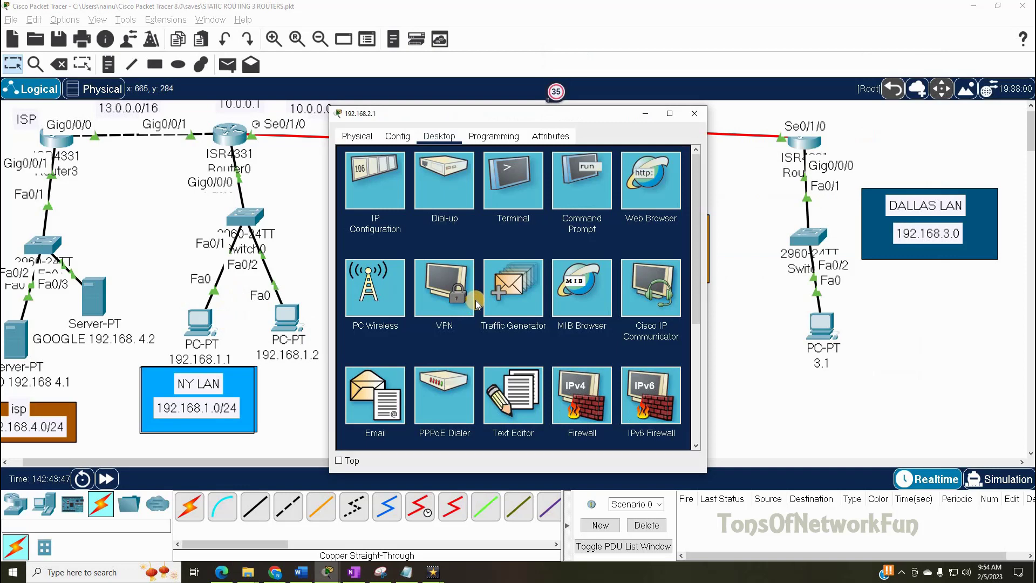
scroll(477, 305, "down", 2)
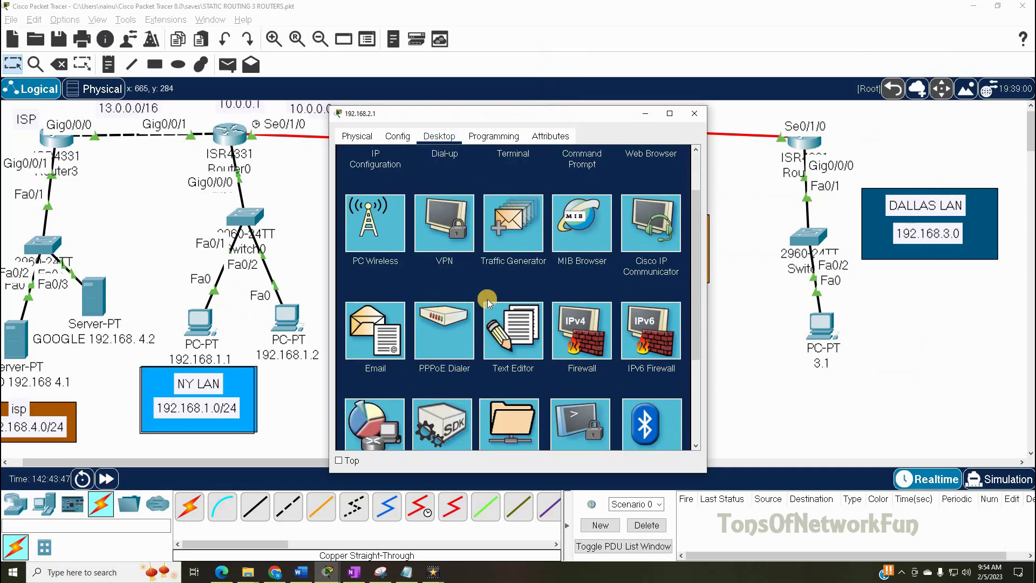
scroll(521, 299, "down", 1)
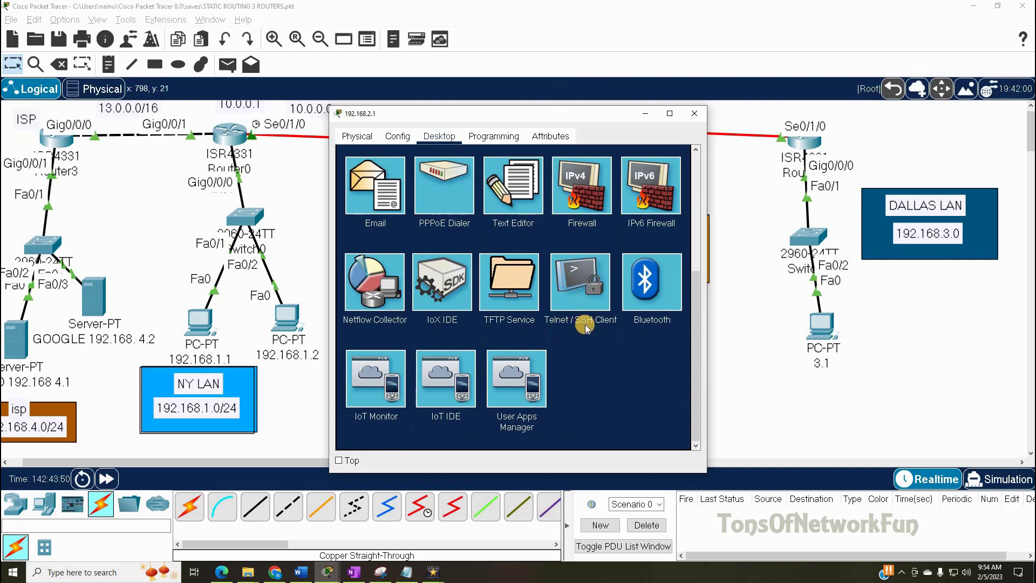
left_click(582, 274)
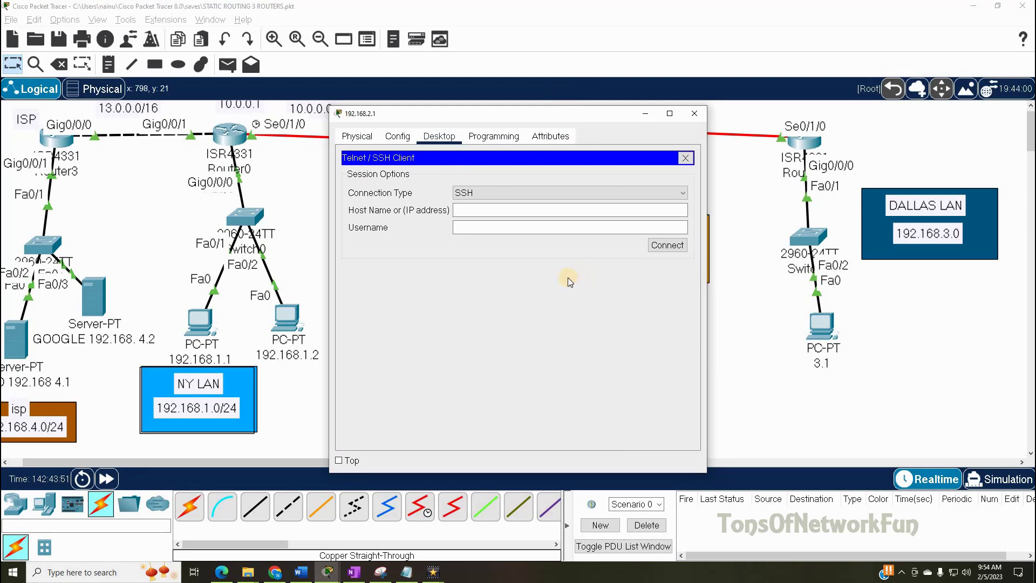
left_click_drag(498, 123, 221, 123)
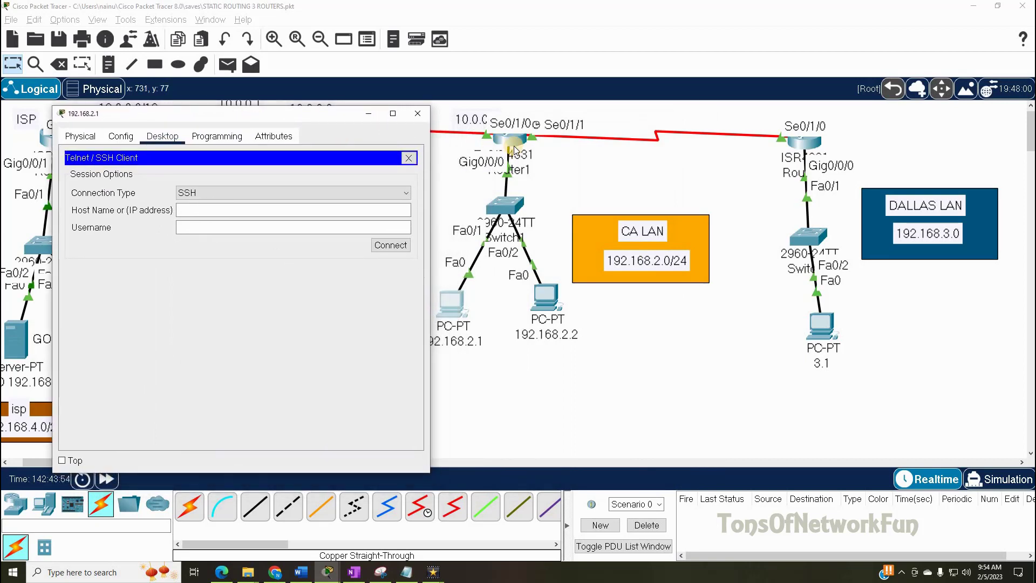
- Telnet from the PC to Router1 at 192.168.2.100 and log in with the vty password
left_click(205, 213)
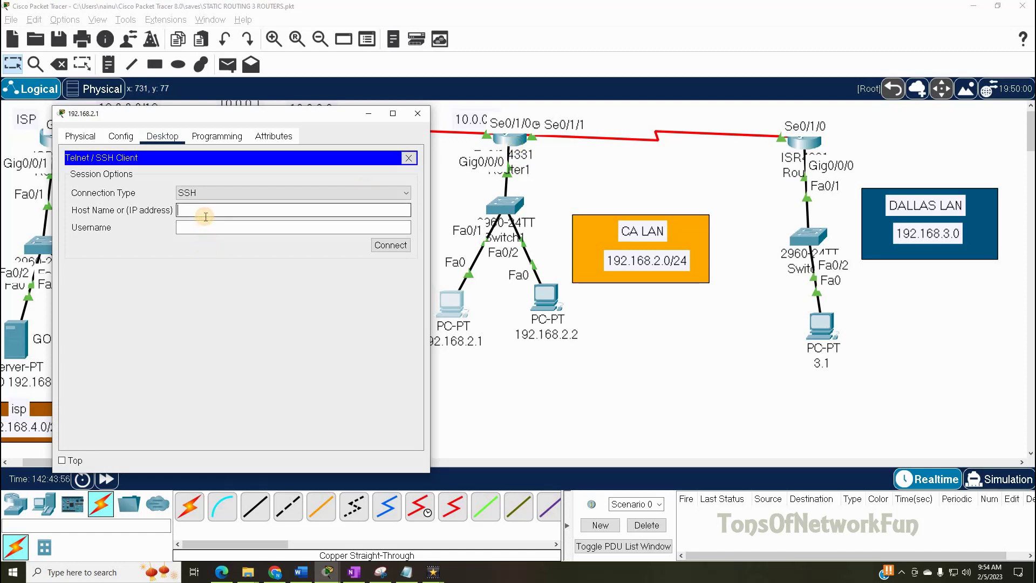
left_click(226, 195)
left_click(225, 201)
left_click(226, 201)
left_click(275, 212)
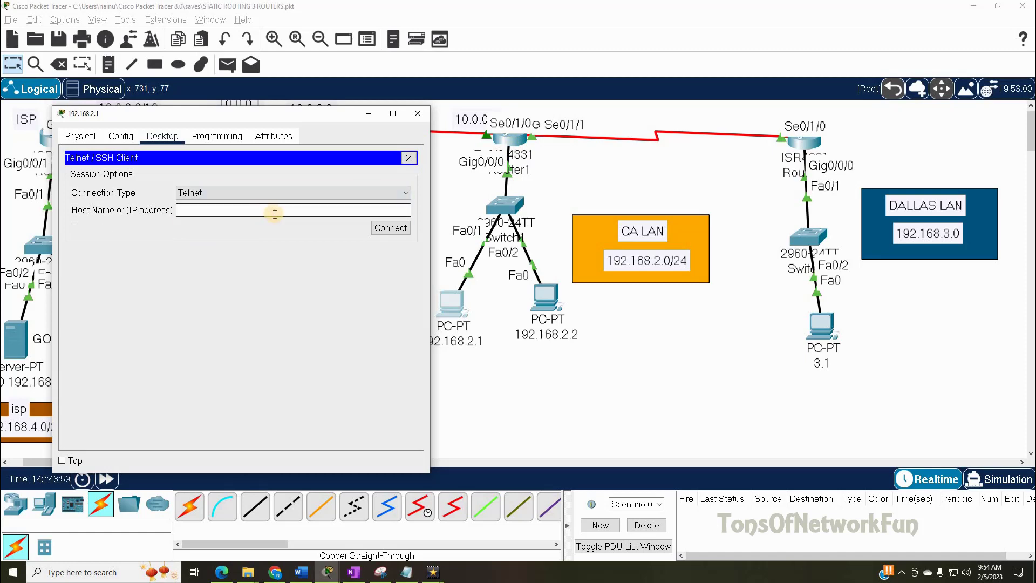
type("192.1")
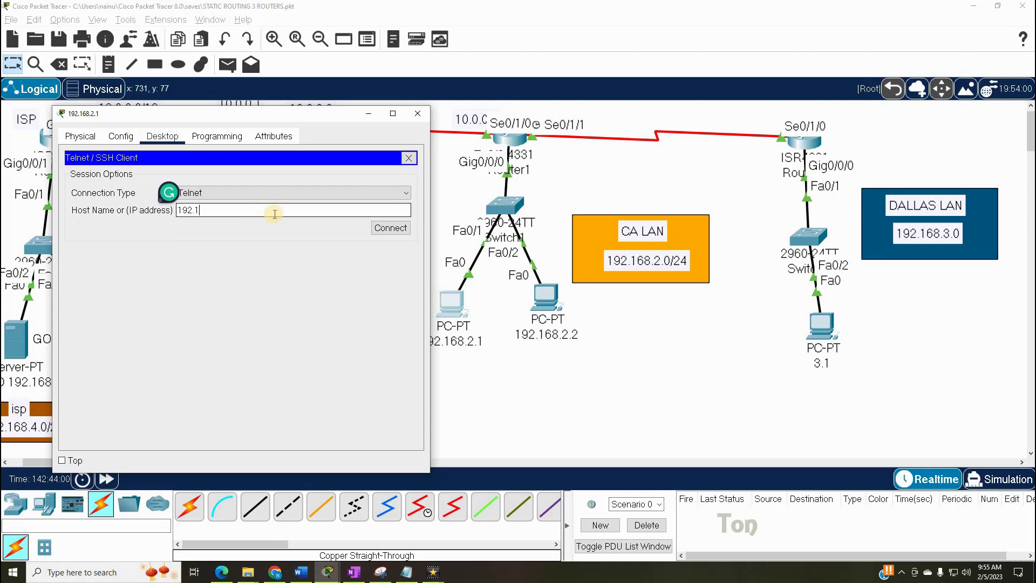
type("68.2.100")
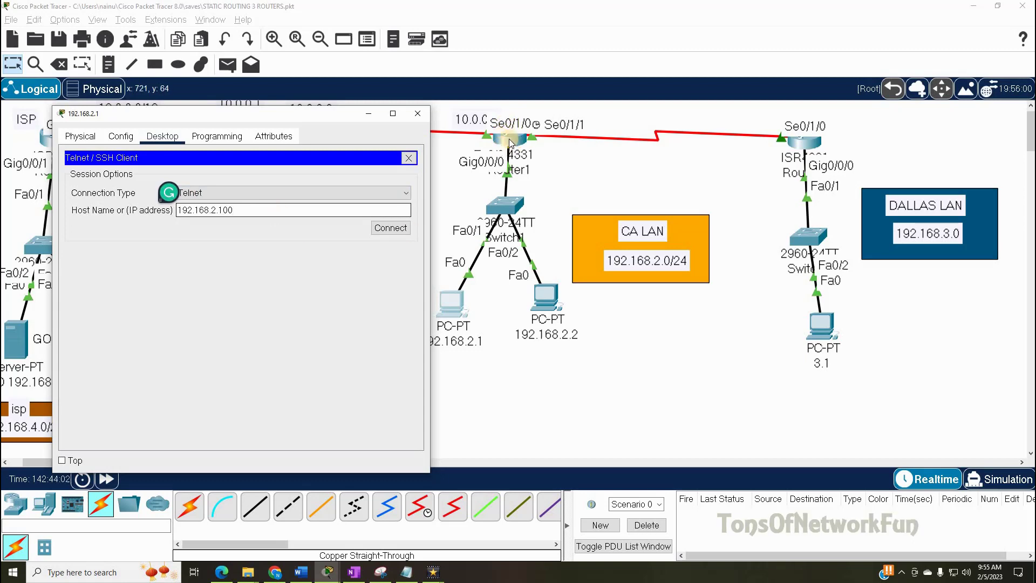
left_click(399, 229)
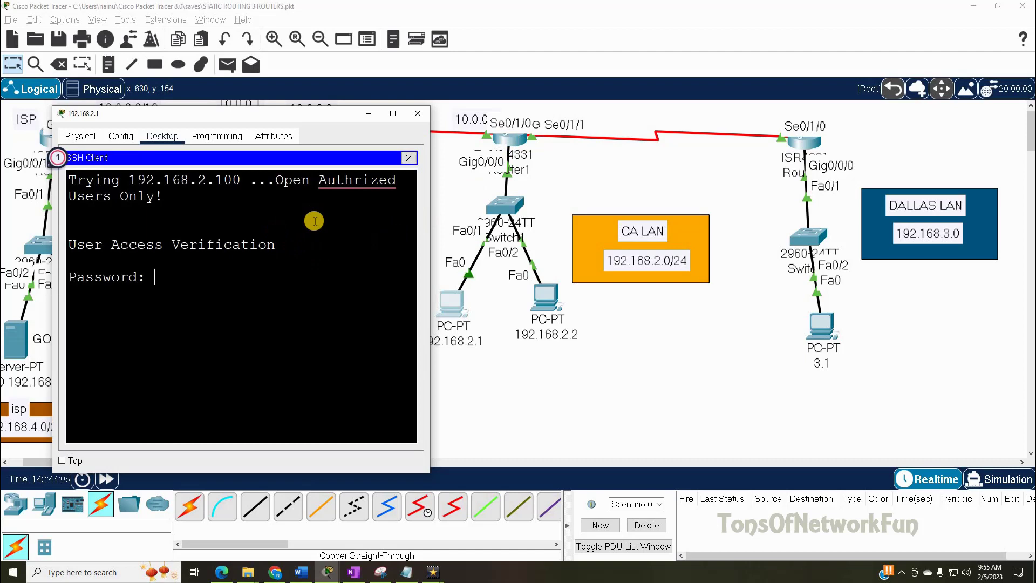
key("Return")
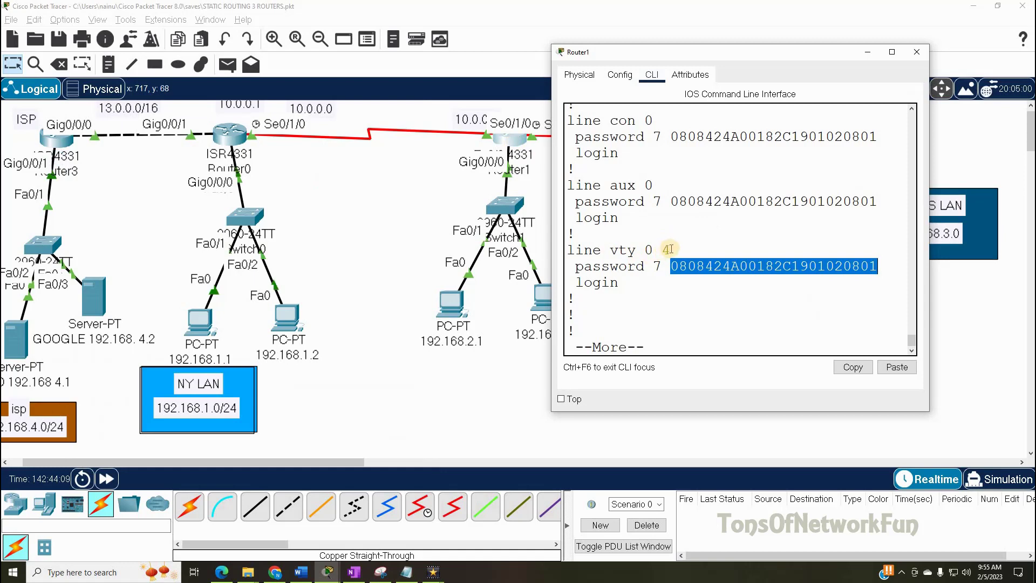
- Highlight Router1's line vty 0 4 section with its type 7 encrypted password and login
left_click_drag(667, 249, 521, 237)
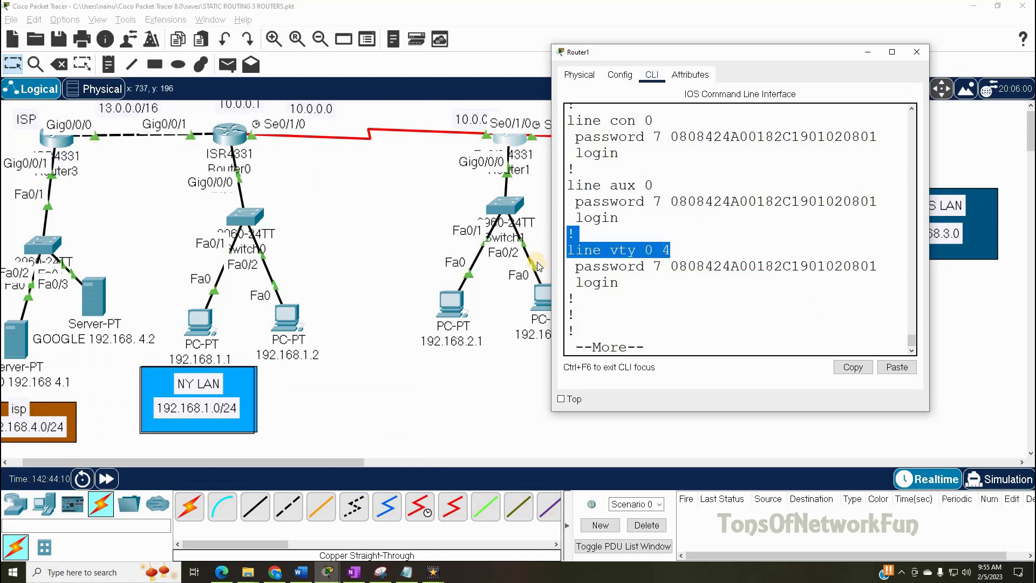